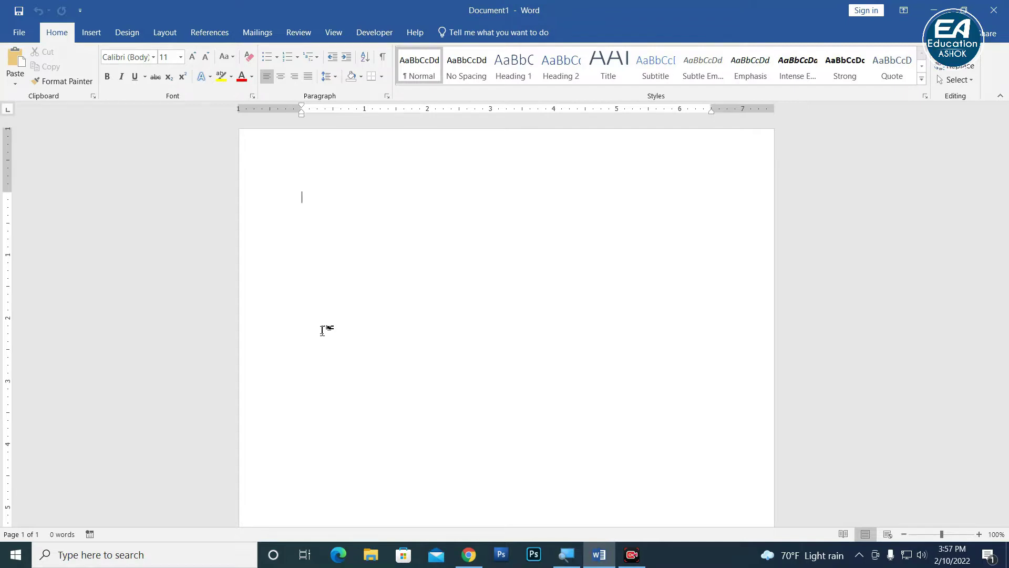
# Set the paper size to A4 and leave the margins at Normal 1"
pyautogui.click(165, 33)
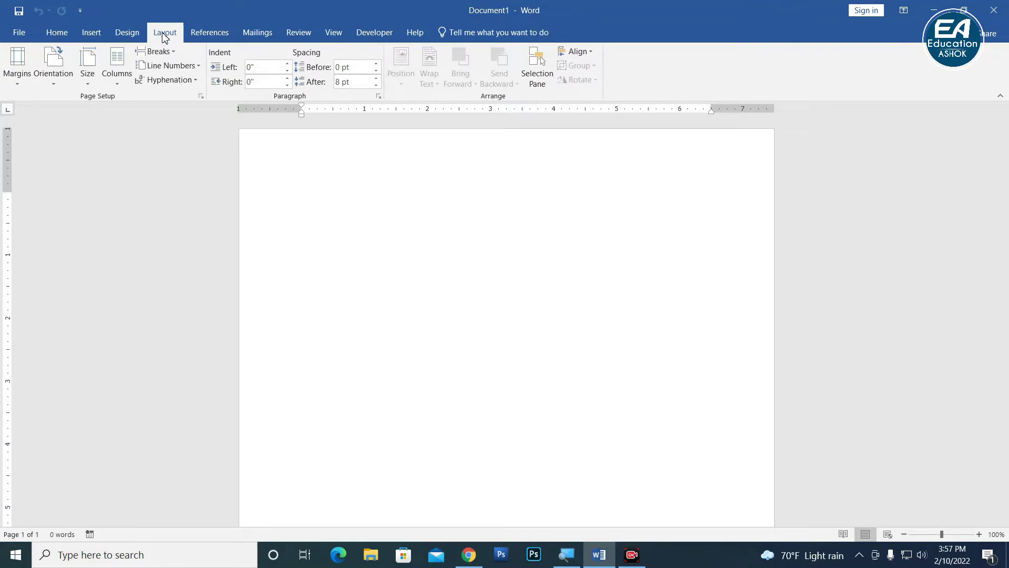
pyautogui.click(87, 71)
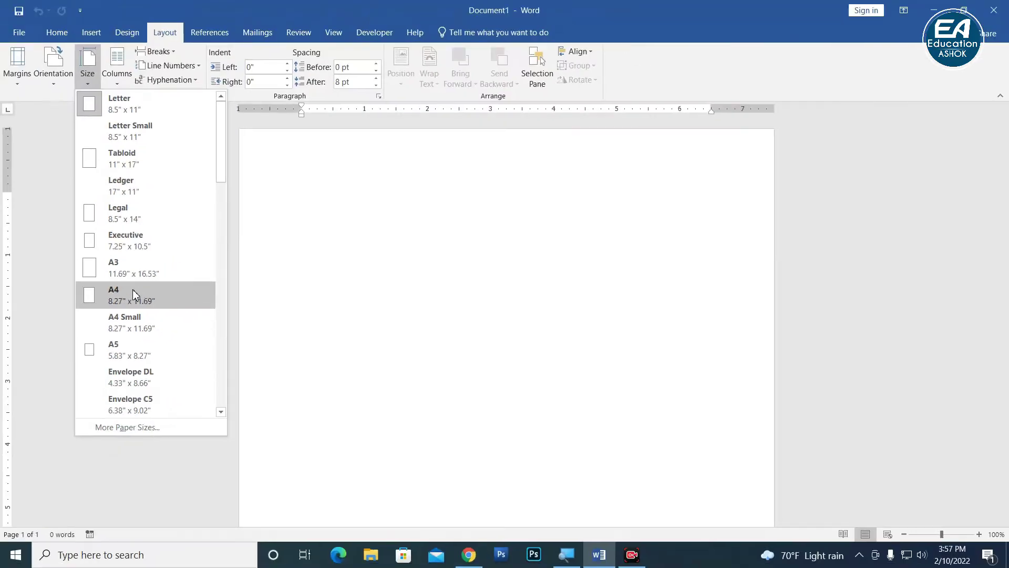
pyautogui.click(139, 292)
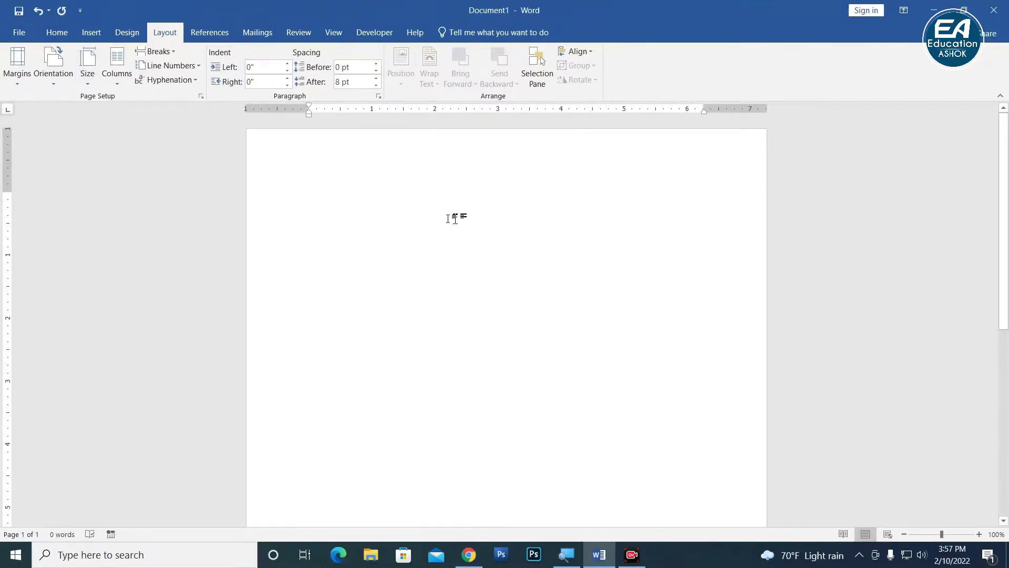
pyautogui.click(19, 77)
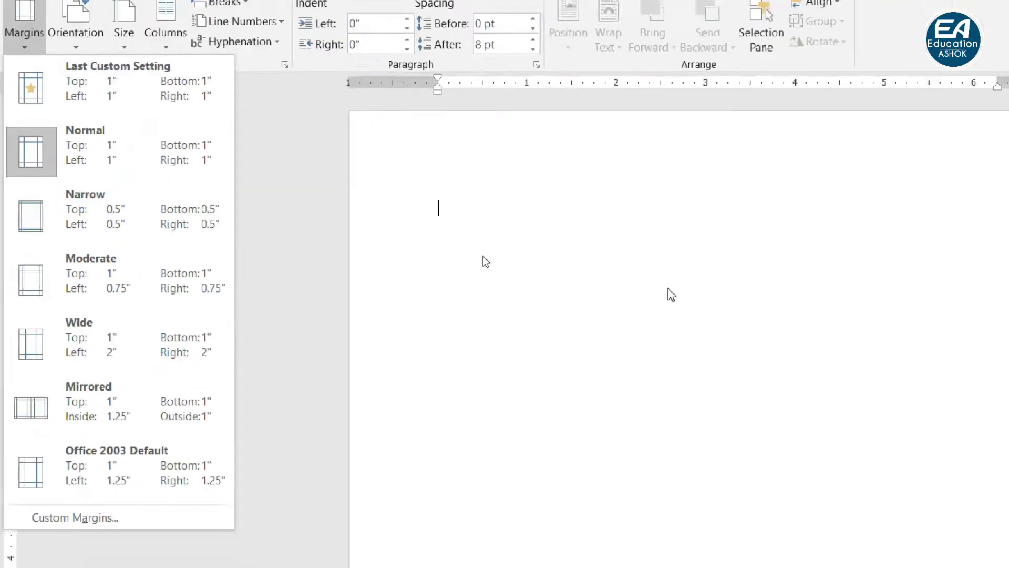
pyautogui.click(318, 206)
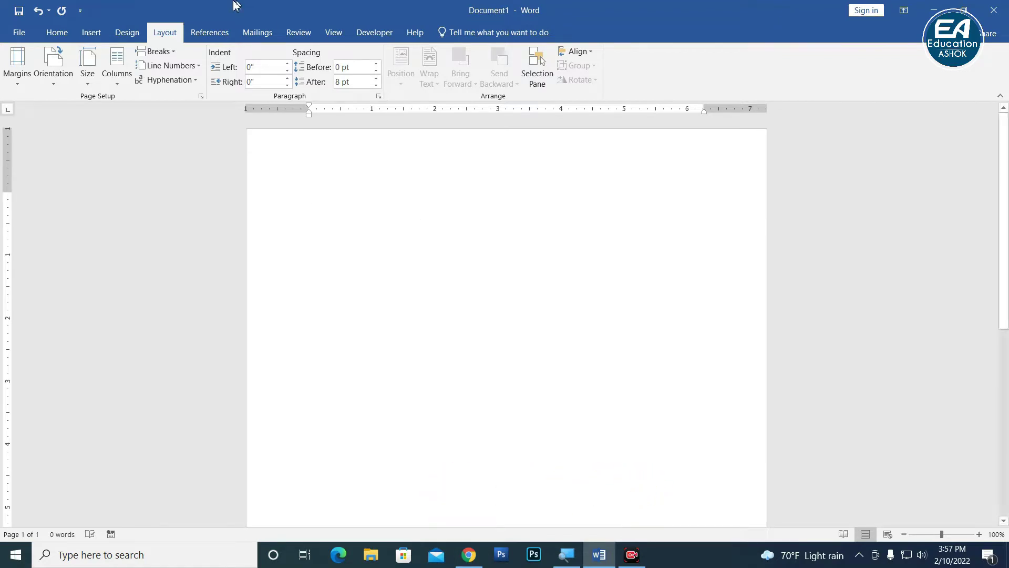
# Open the Page Borders settings from the Design tab
pyautogui.click(92, 32)
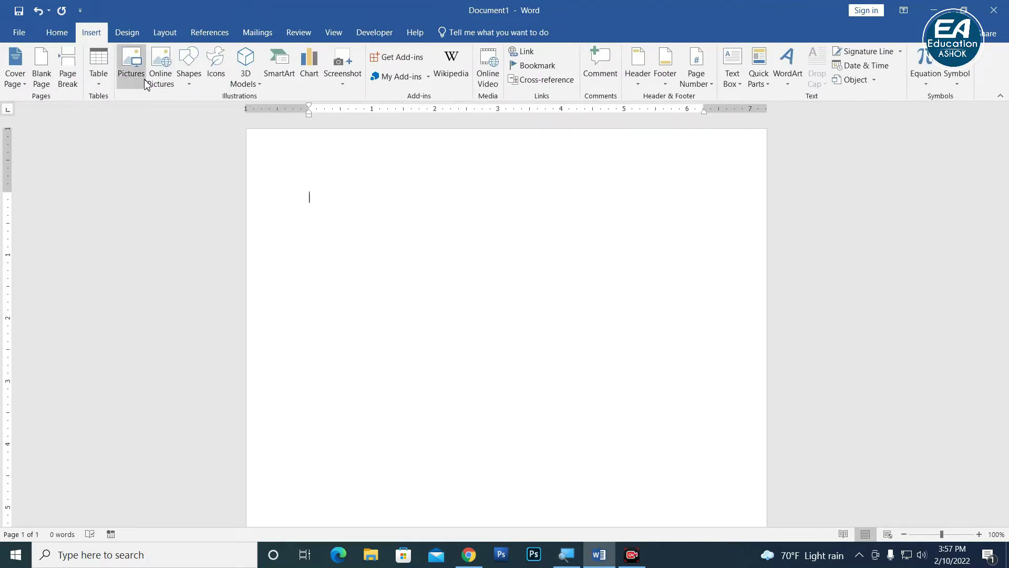
pyautogui.click(129, 33)
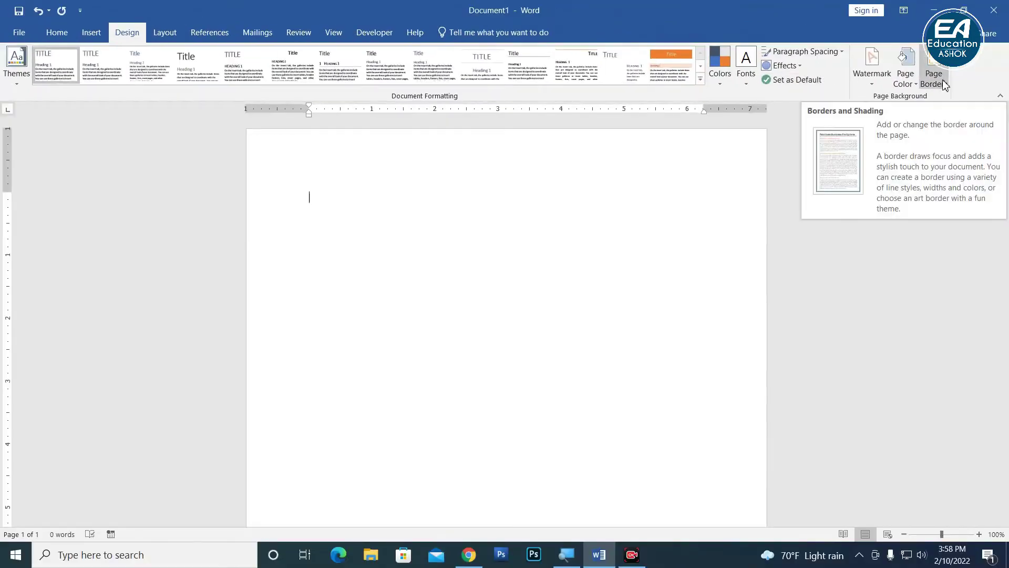
pyautogui.click(944, 83)
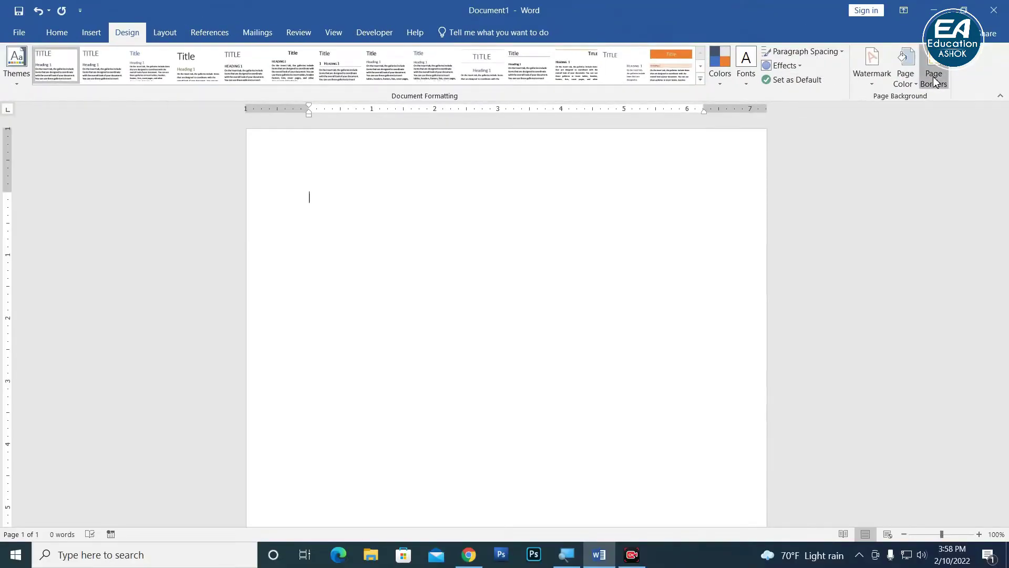
# Choose the floral pattern from the Art border list
pyautogui.moveTo(626, 126); pyautogui.dragTo(477, 144)
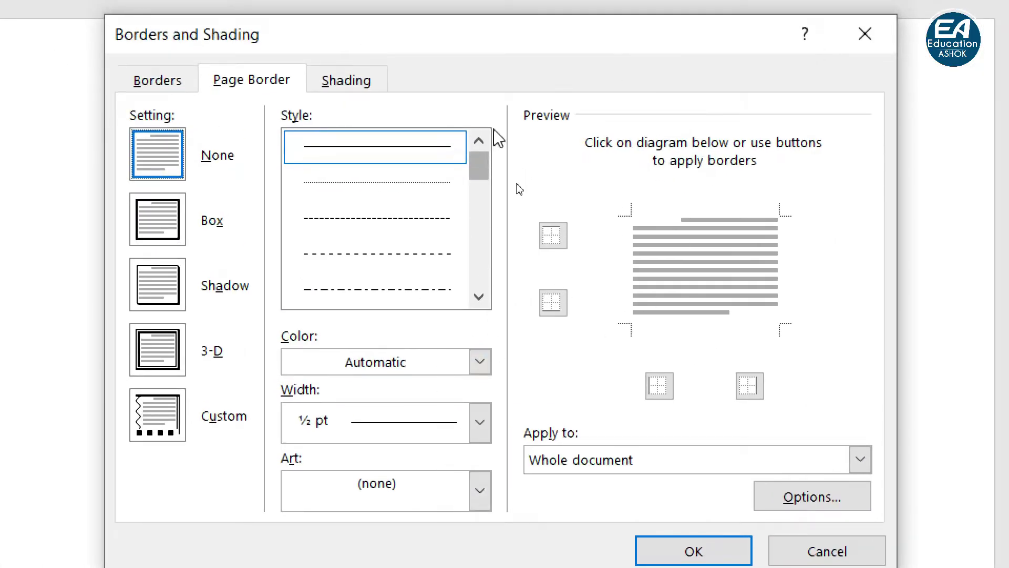
pyautogui.moveTo(485, 167); pyautogui.dragTo(482, 261)
pyautogui.moveTo(483, 262); pyautogui.dragTo(479, 152)
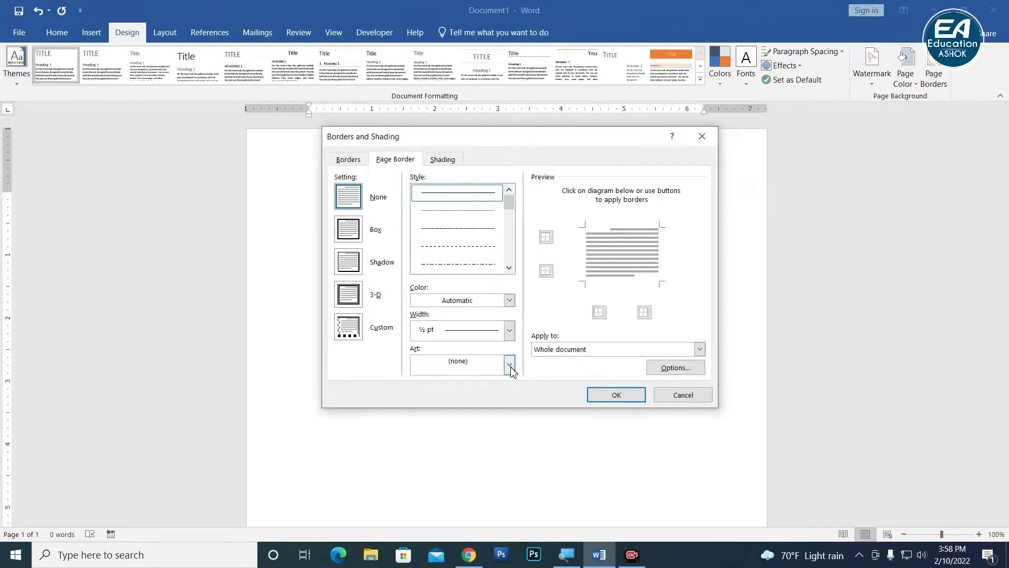
pyautogui.click(509, 364)
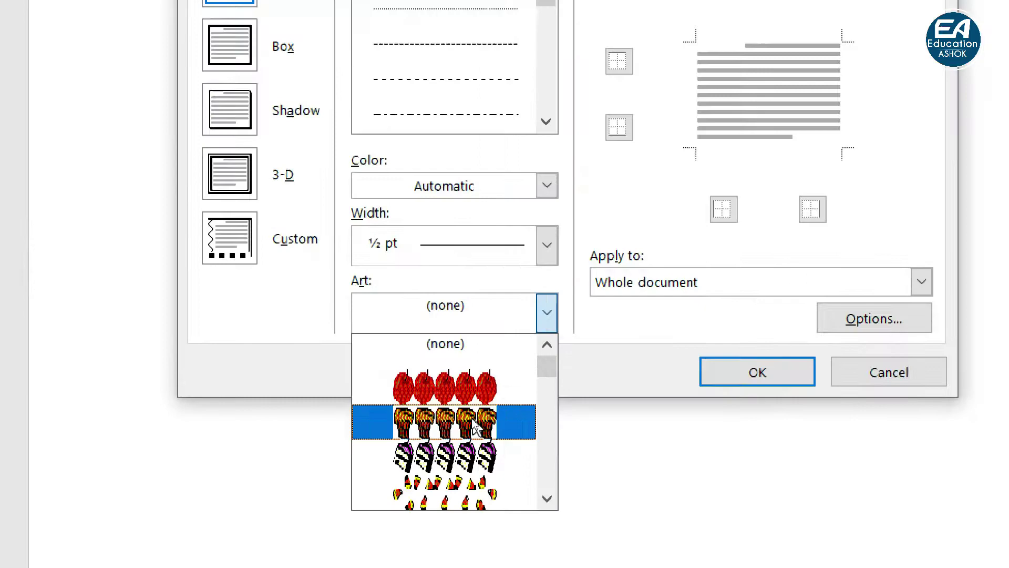
pyautogui.scroll(-3, 502, 447)
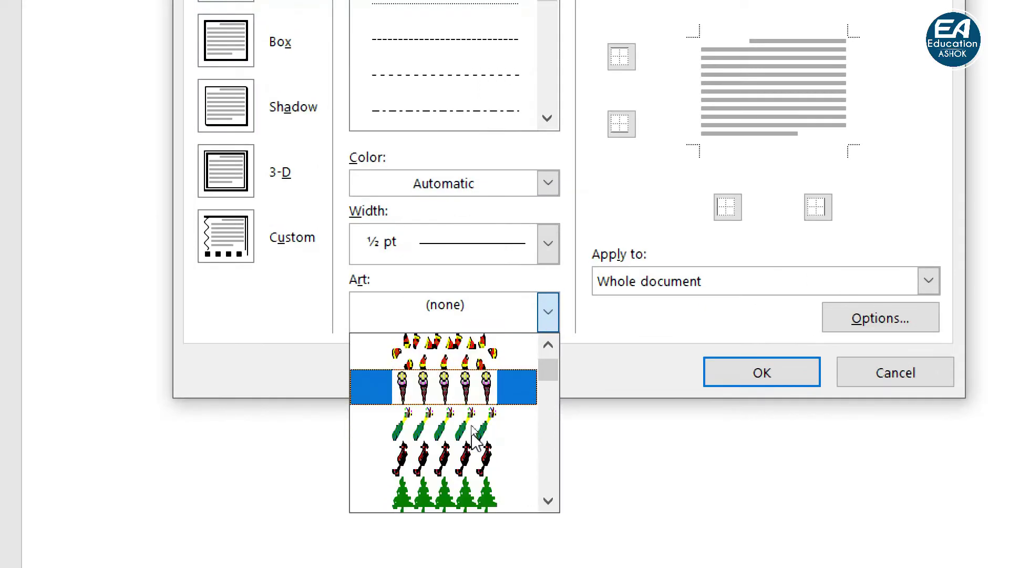
pyautogui.scroll(-3, 502, 447)
pyautogui.scroll(-3, 473, 420)
pyautogui.scroll(-3, 436, 394)
pyautogui.scroll(-3, 441, 405)
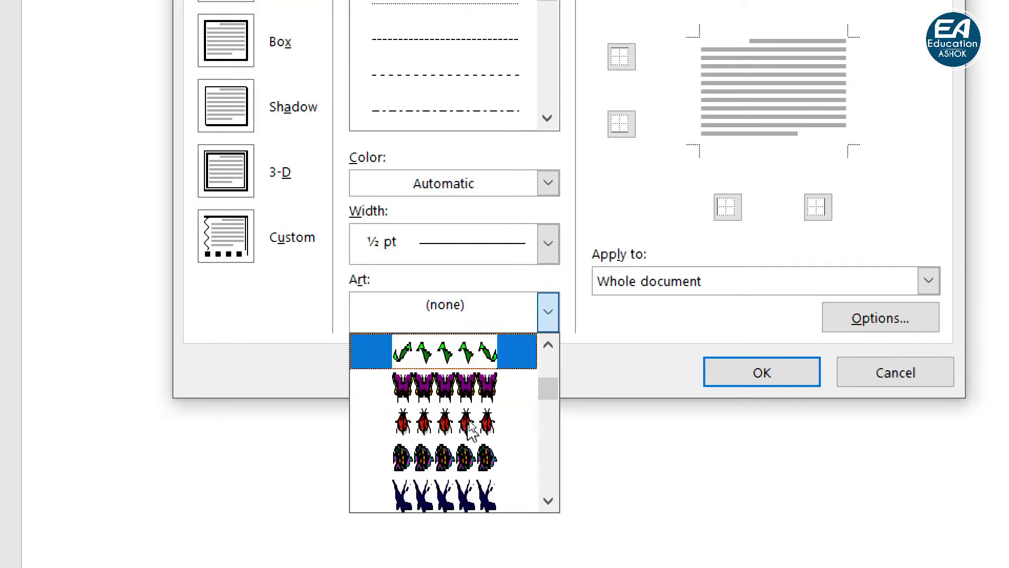
pyautogui.scroll(-3, 452, 415)
pyautogui.scroll(-3, 468, 427)
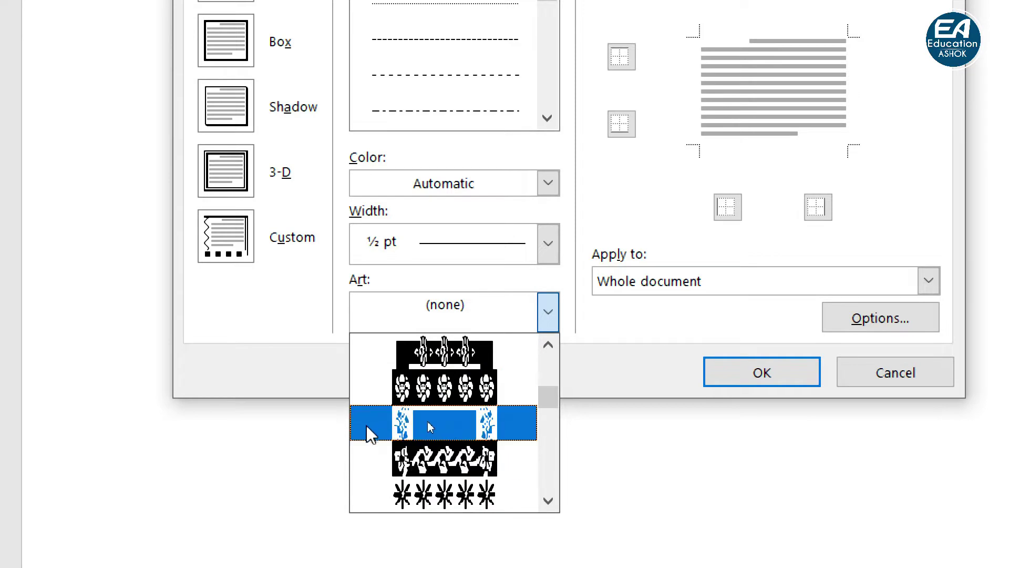
pyautogui.click(455, 423)
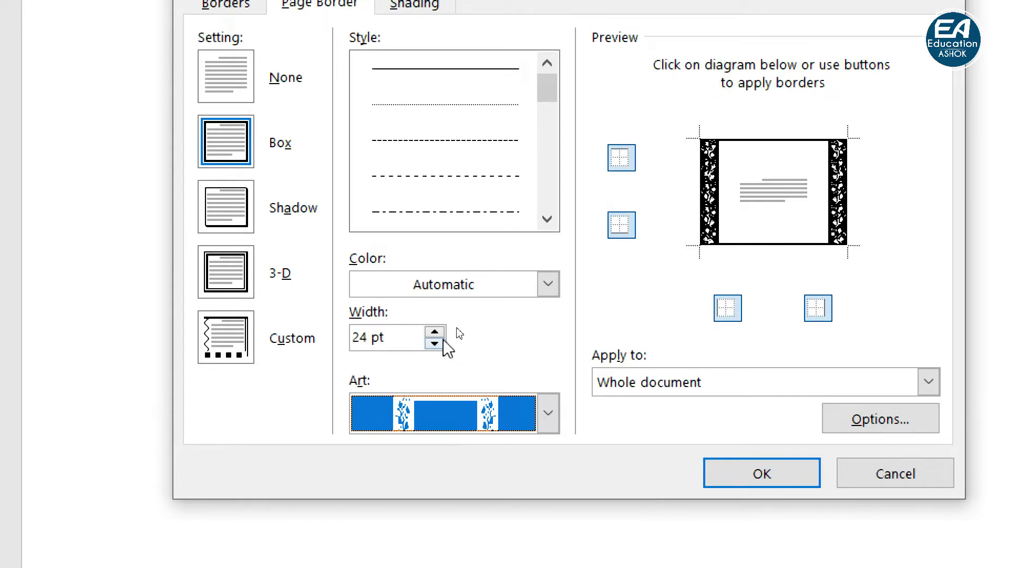
# Set the art border width to 18 pt and its colour to blue
pyautogui.click(435, 343)
pyautogui.click(435, 343)
pyautogui.click(435, 343)
pyautogui.click(572, 293)
pyautogui.click(572, 293)
pyautogui.click(572, 293)
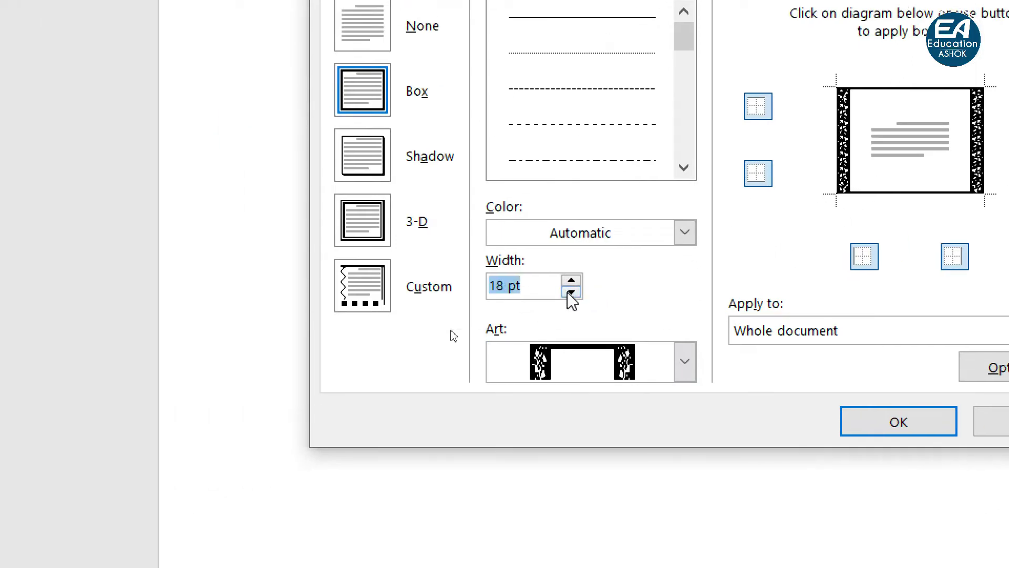
pyautogui.click(643, 233)
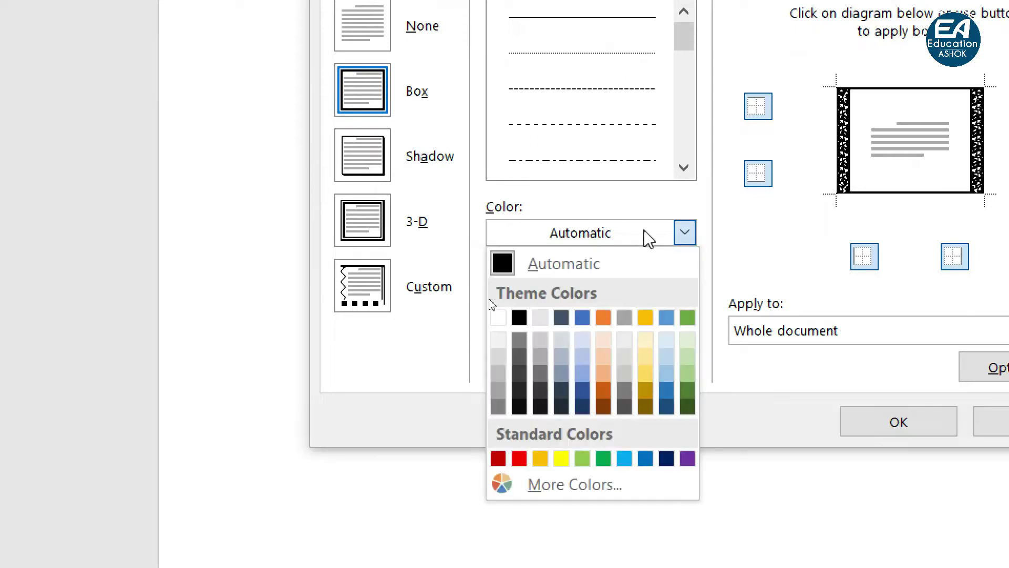
pyautogui.click(646, 459)
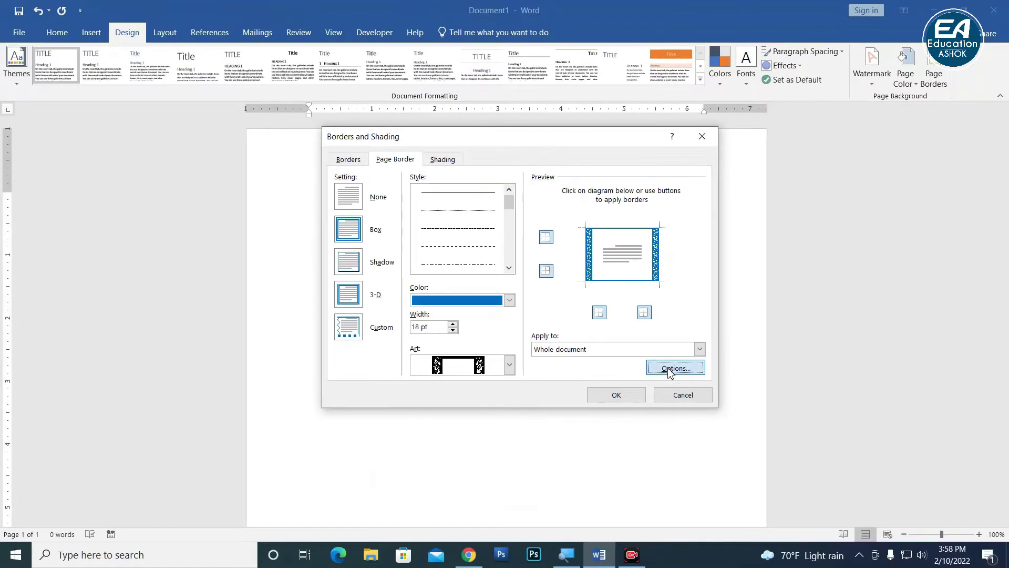
# Set the border margins to 15 pt on every side and apply the border
pyautogui.click(690, 370)
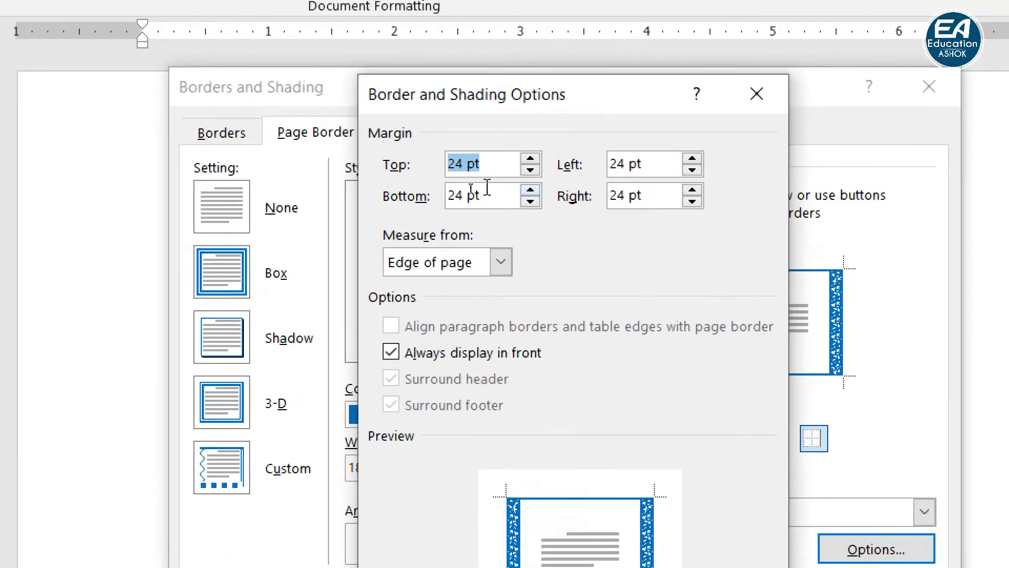
pyautogui.write('1')
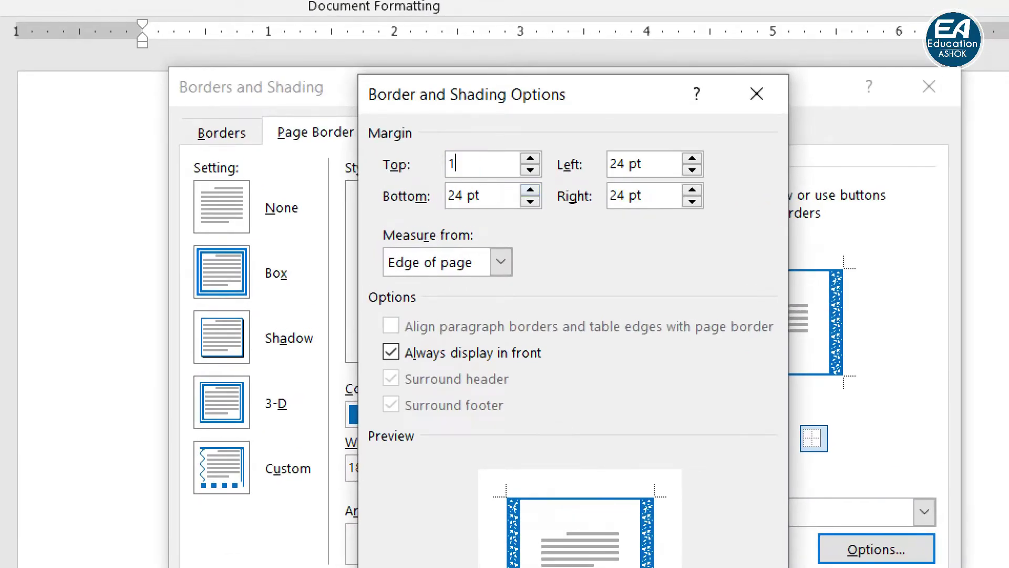
pyautogui.write('5')
pyautogui.press('Tab')
pyautogui.write('15')
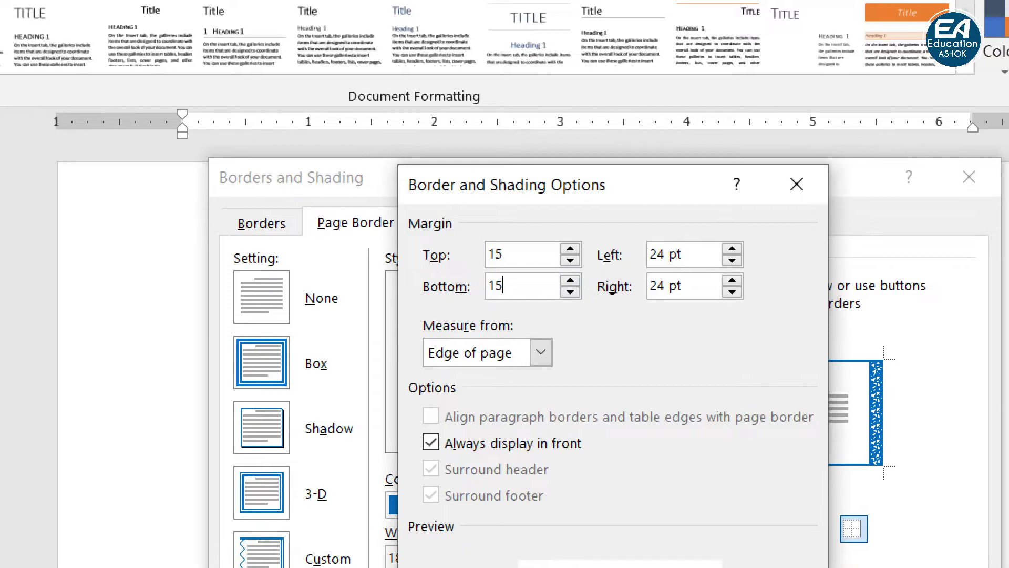
pyautogui.press('Tab')
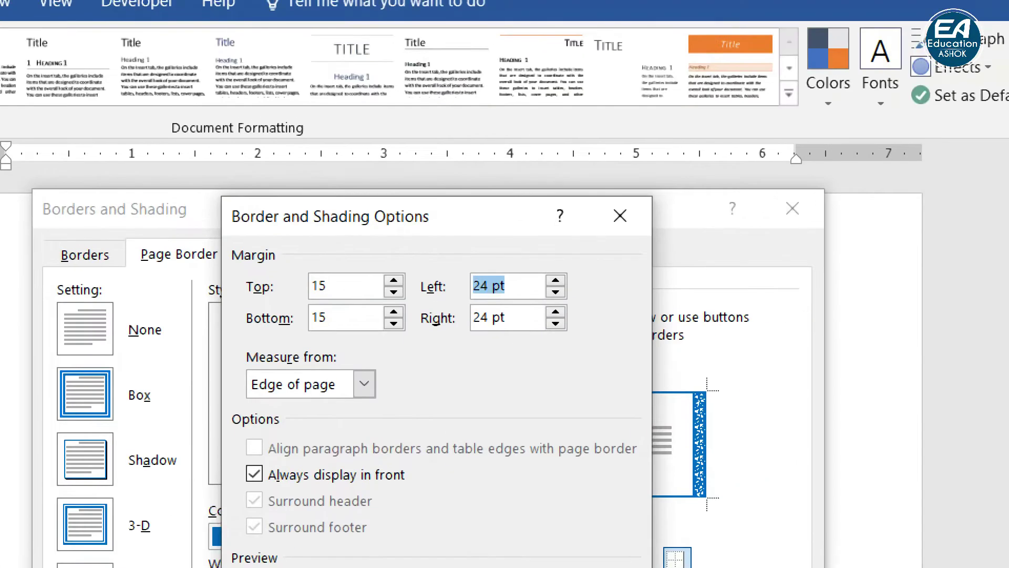
pyautogui.write('15')
pyautogui.press('Tab')
pyautogui.write('15')
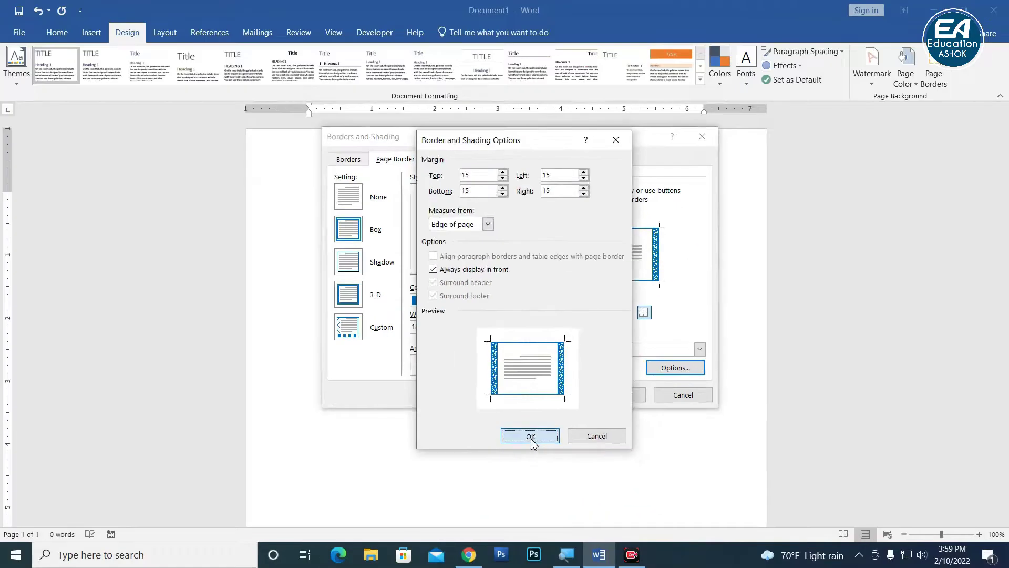
pyautogui.click(529, 439)
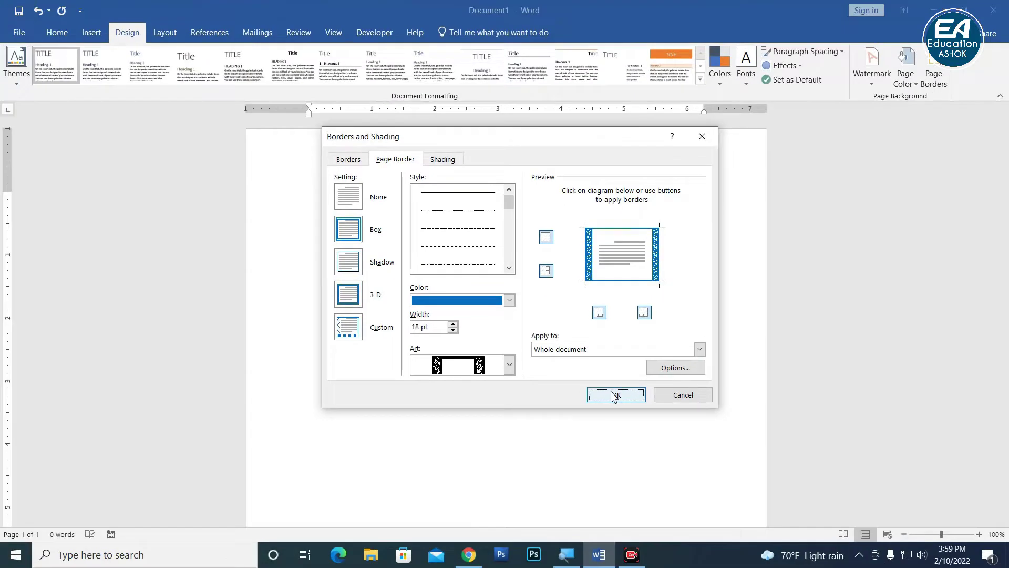
pyautogui.click(615, 396)
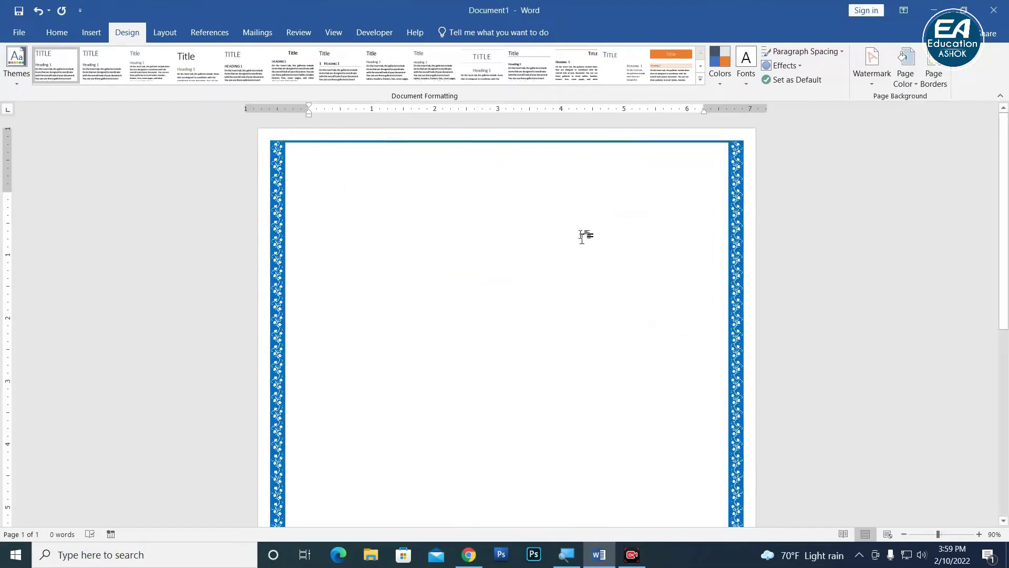
# Insert the first, plain black WordArt style as a 'Your text here' box
pyautogui.scroll(-2, 582, 236)
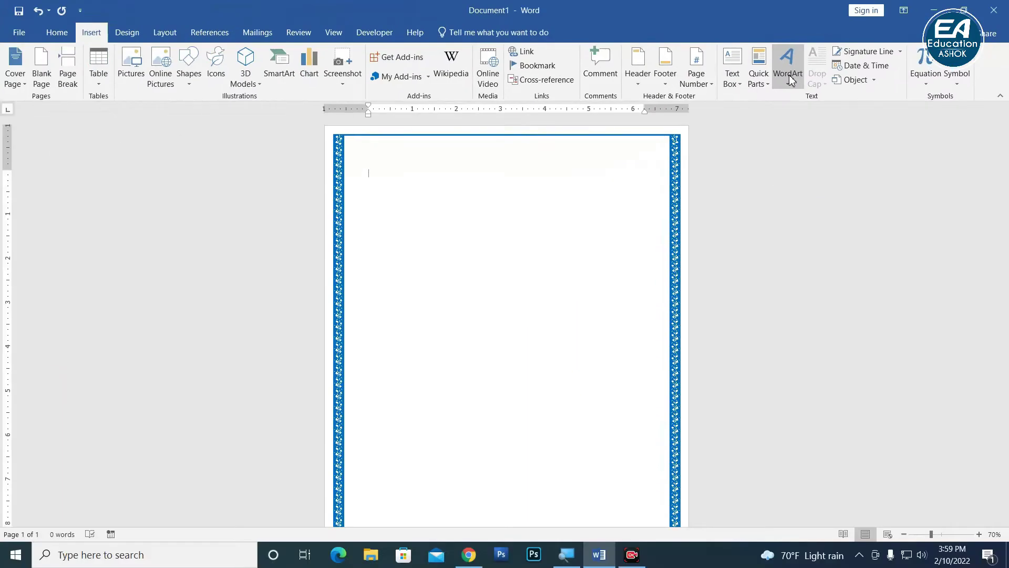
pyautogui.click(789, 75)
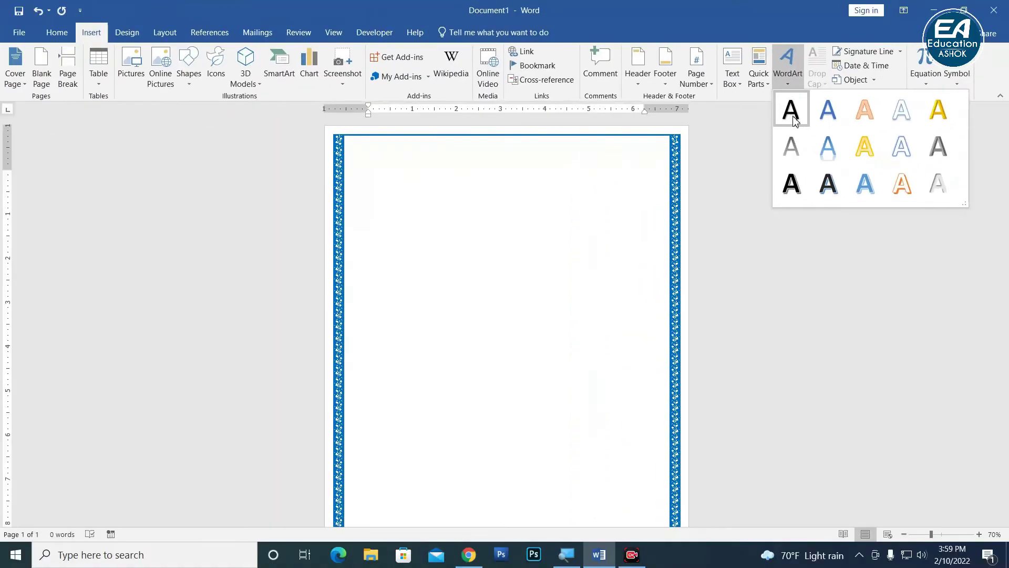
pyautogui.click(791, 111)
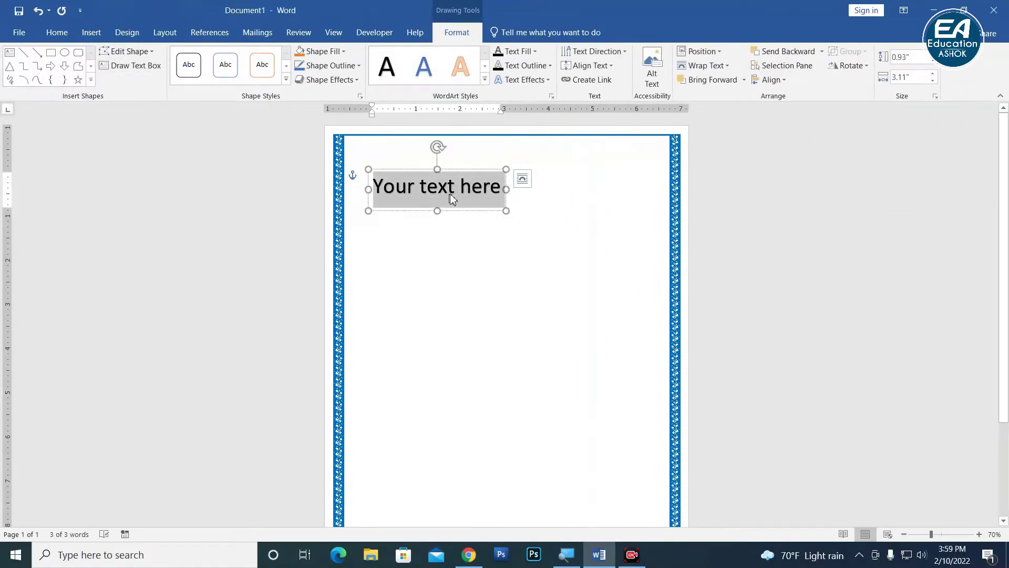
# Move the WordArt box down-right, clear all its formatting and apply No Spacing
pyautogui.moveTo(473, 185); pyautogui.dragTo(490, 212)
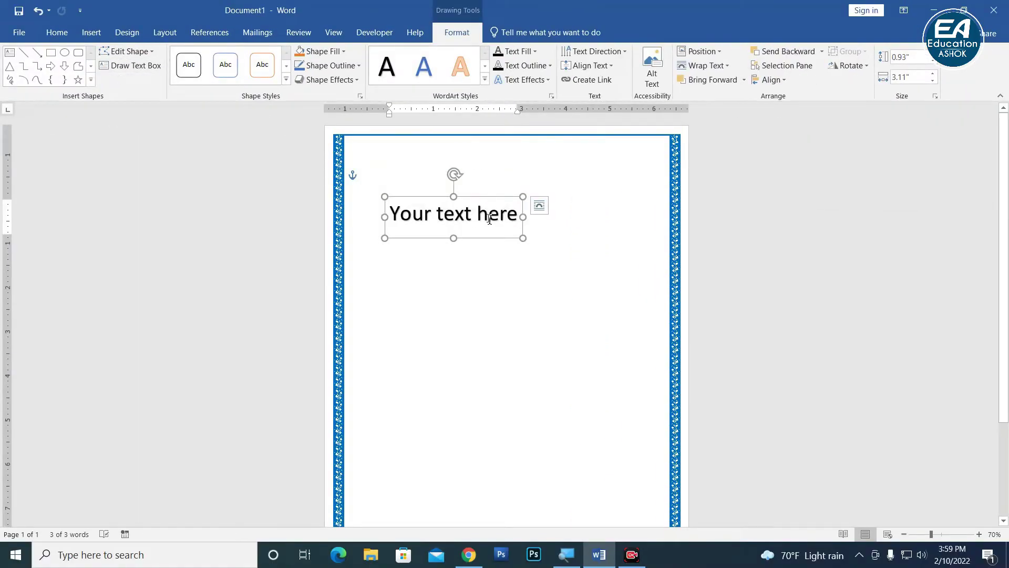
pyautogui.click(489, 219)
pyautogui.tripleClick(489, 219)
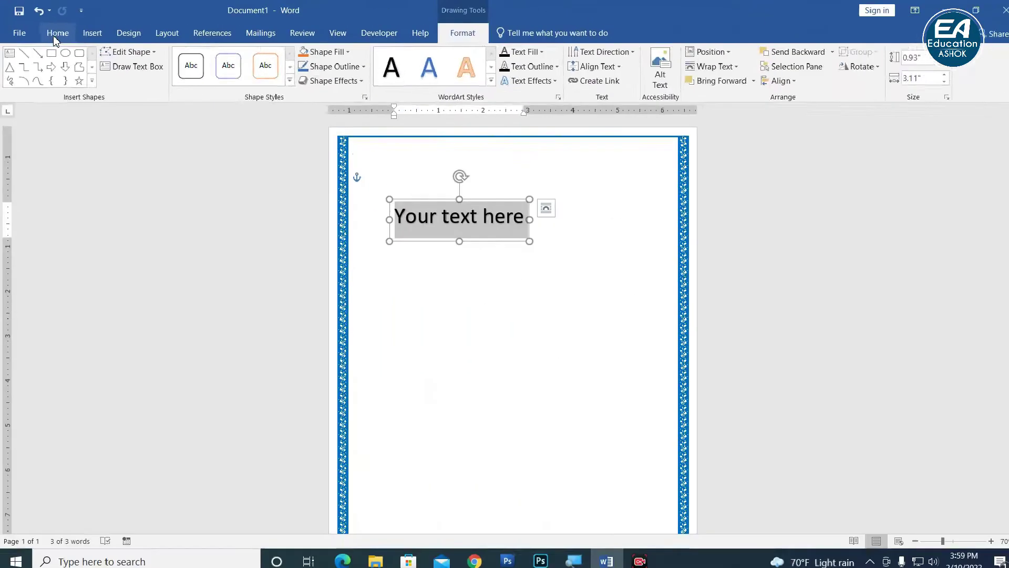
pyautogui.click(52, 32)
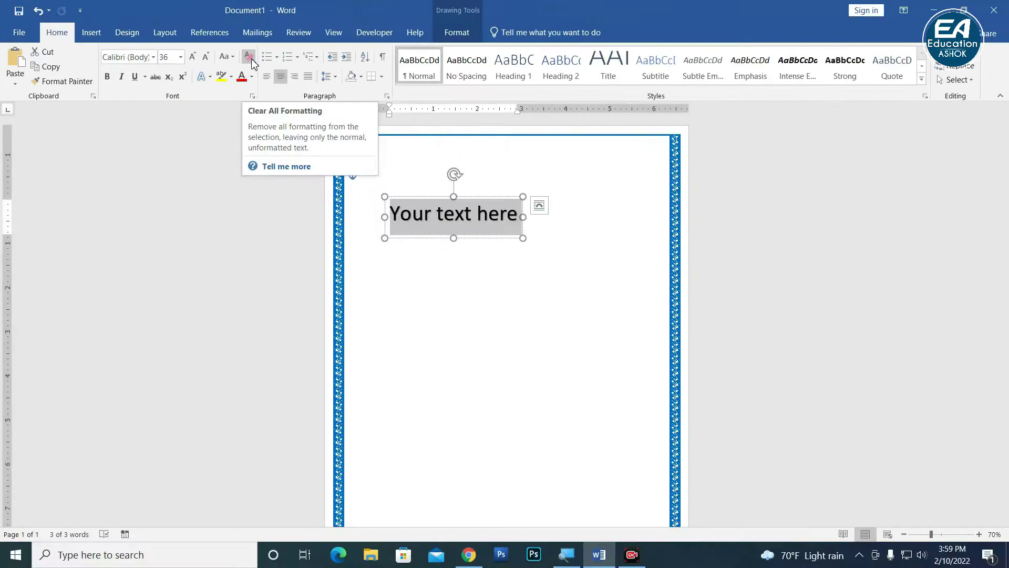
pyautogui.click(185, 47)
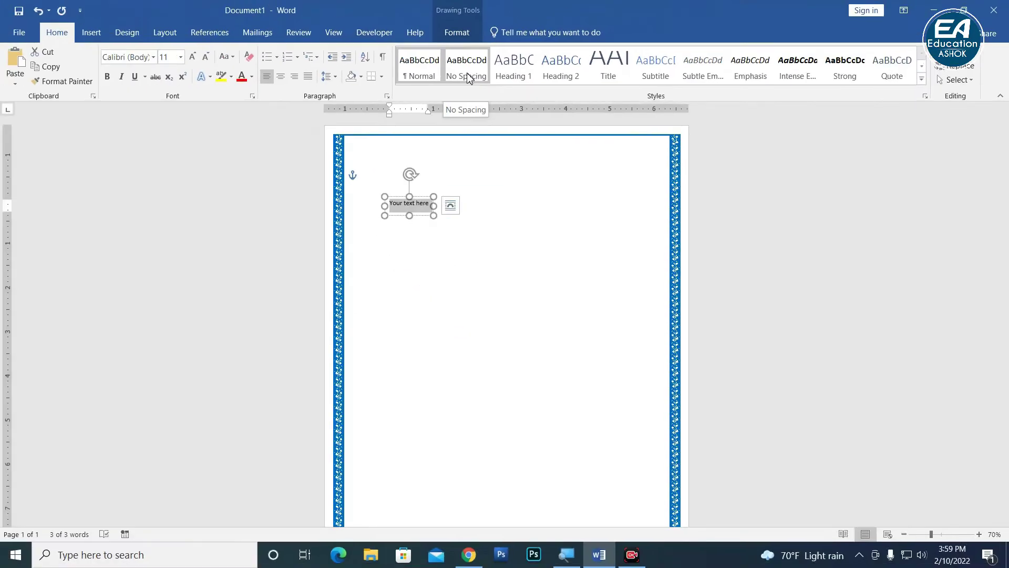
pyautogui.click(468, 76)
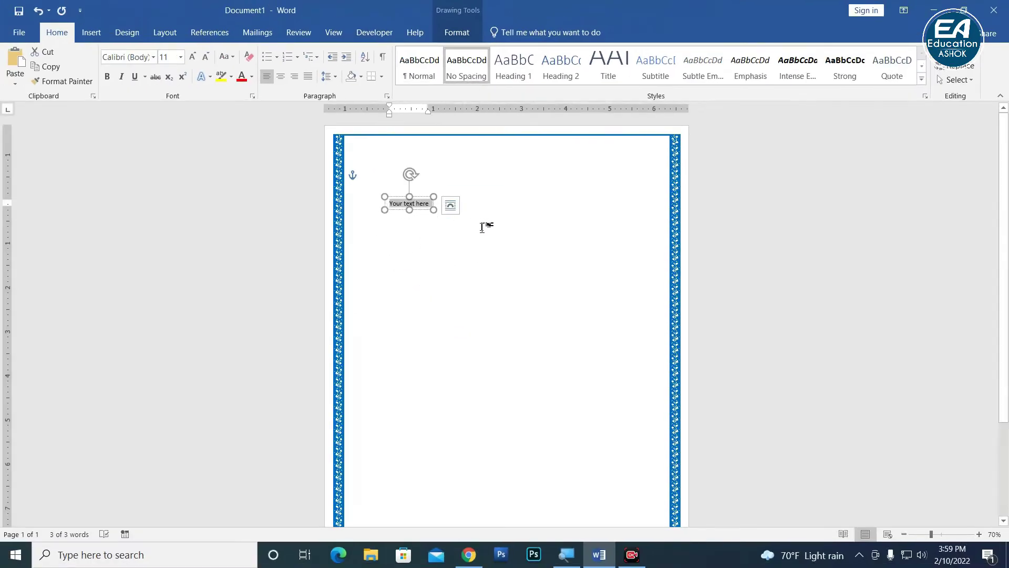
# Enlarge the font to 24 pt and type 'Type Your School College Name Here'
pyautogui.click(193, 56)
pyautogui.click(192, 56)
pyautogui.click(192, 57)
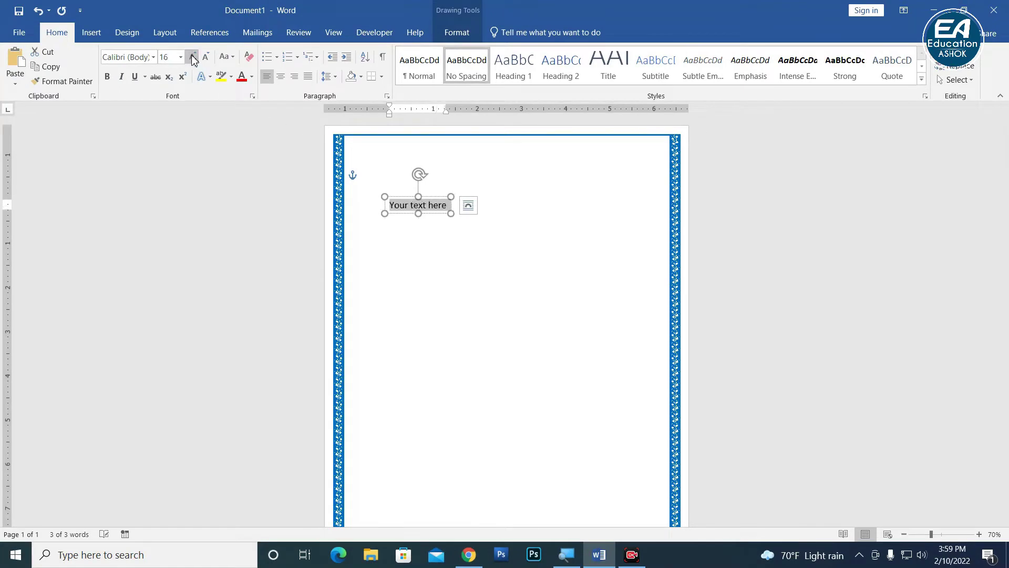
pyautogui.click(193, 57)
pyautogui.click(192, 57)
pyautogui.click(193, 56)
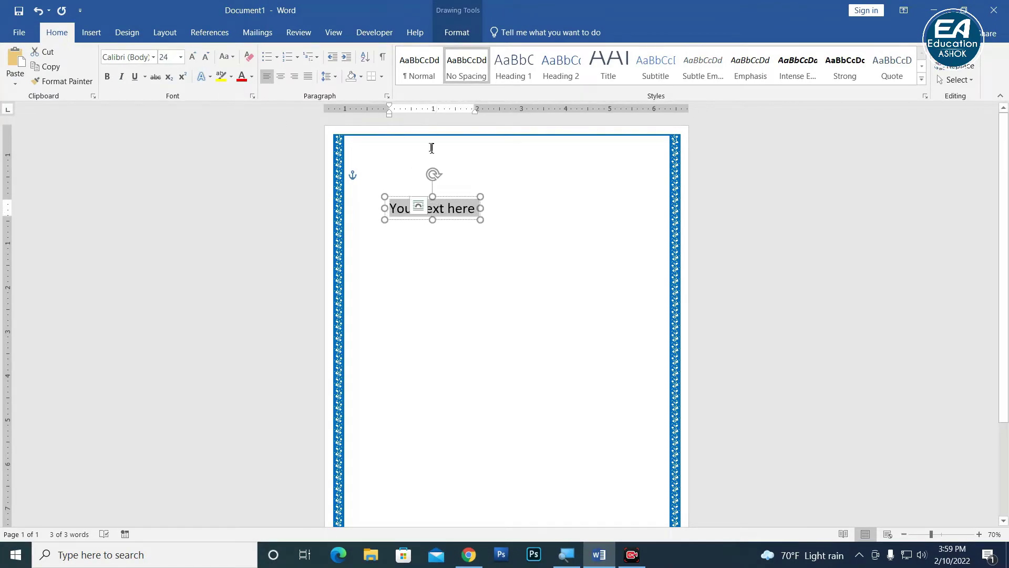
pyautogui.write('Type Yo')
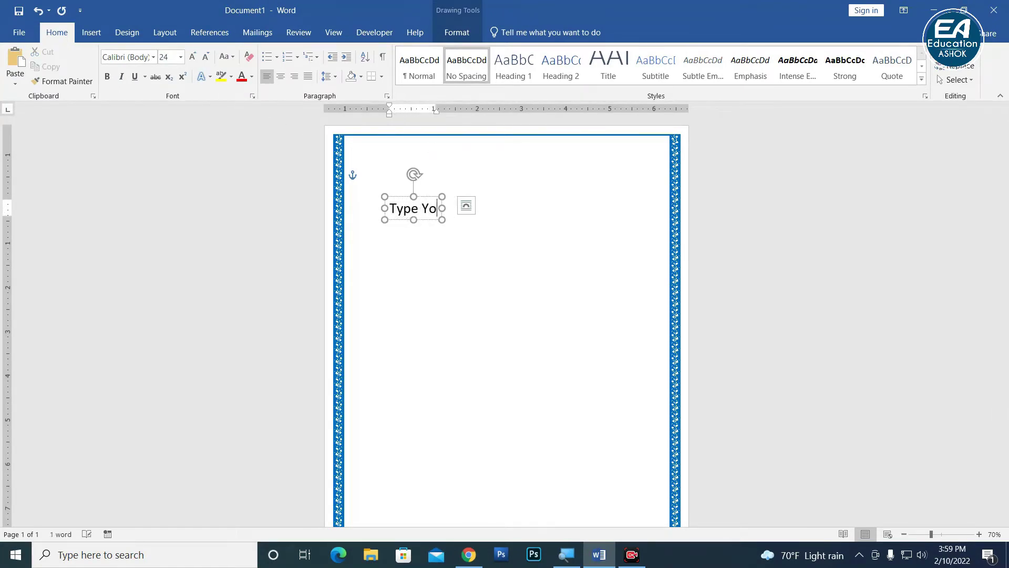
pyautogui.write('ur School')
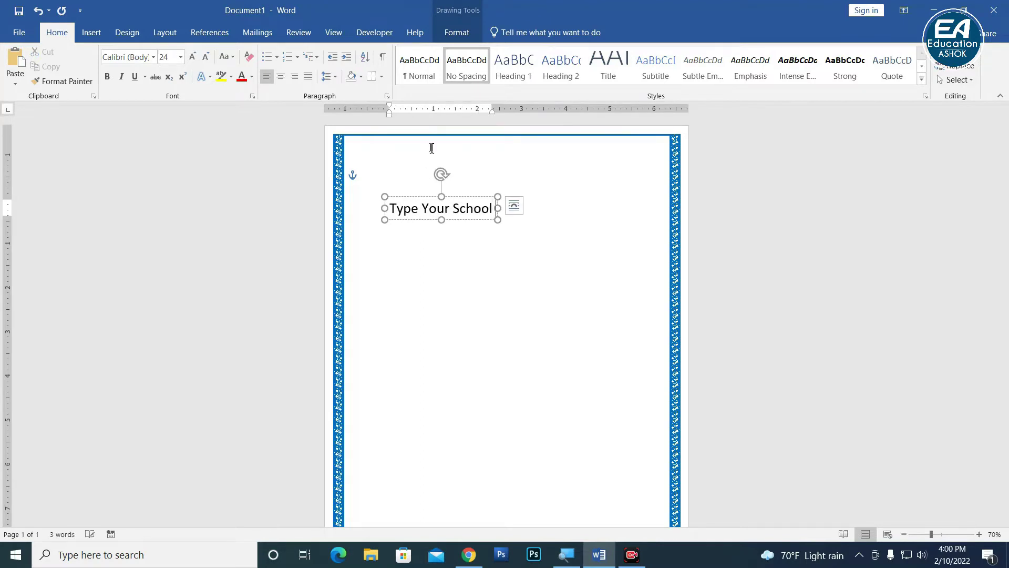
pyautogui.write(' College')
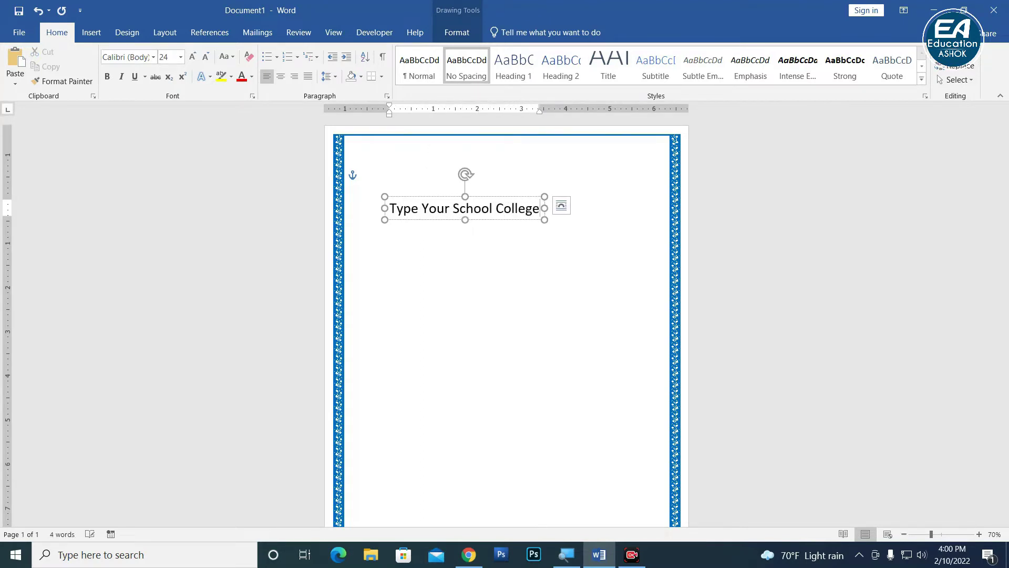
pyautogui.write(' Namer')
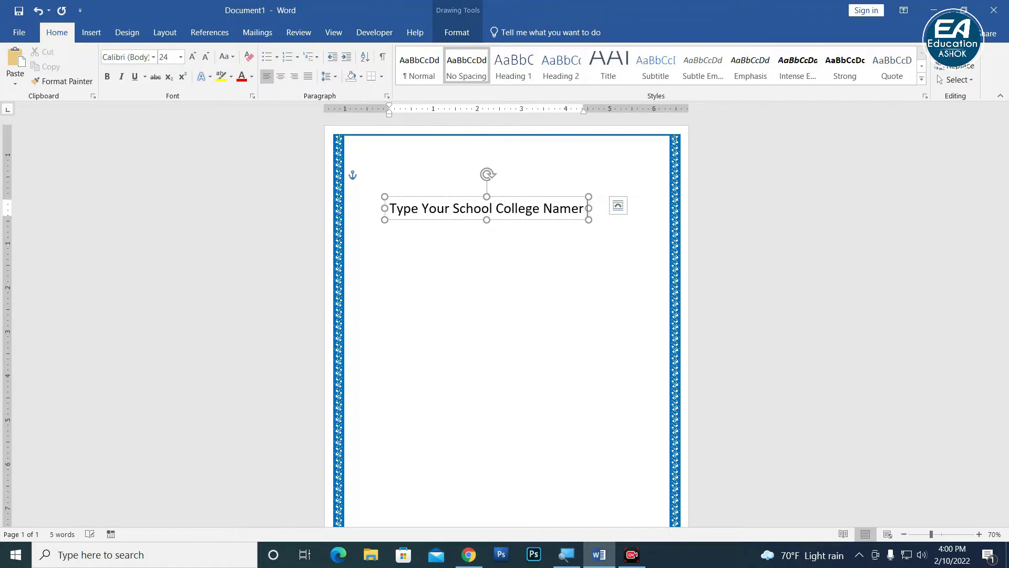
pyautogui.press('BackSpace')
pyautogui.write('Her')
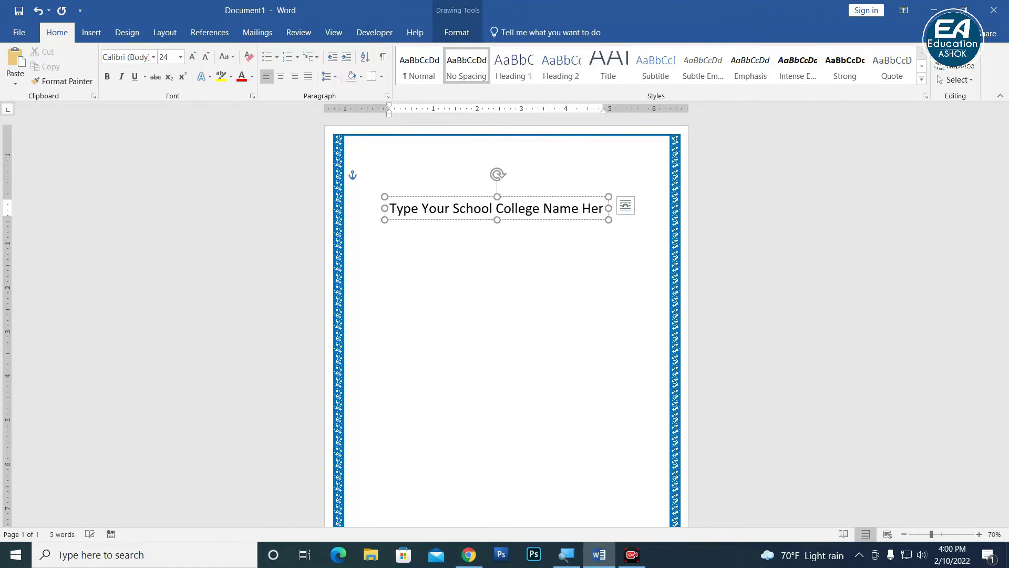
pyautogui.write('e')
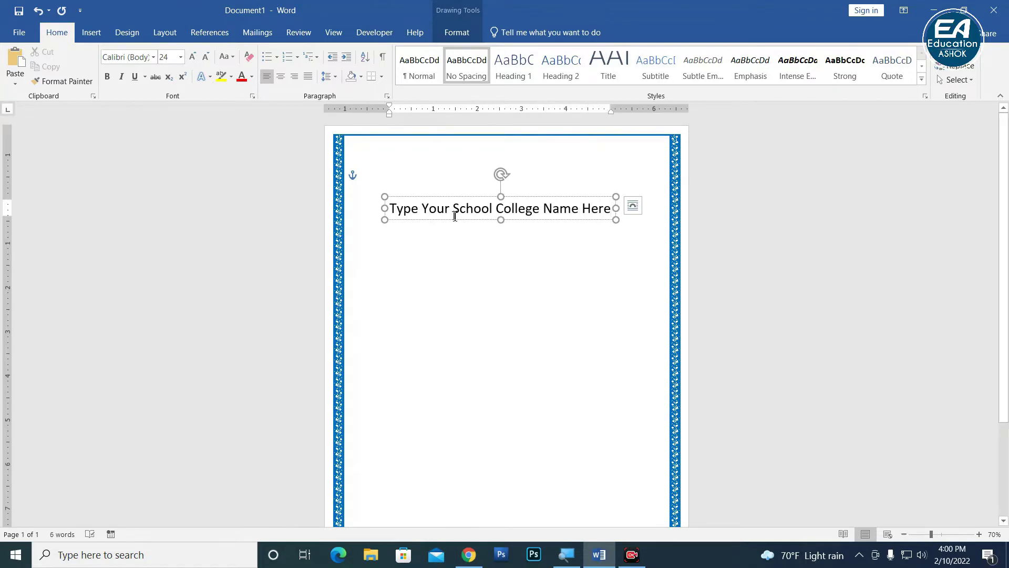
pyautogui.hotkey('ctrl', 'a')
# Browse the font list and close it without changing the font
pyautogui.click(153, 57)
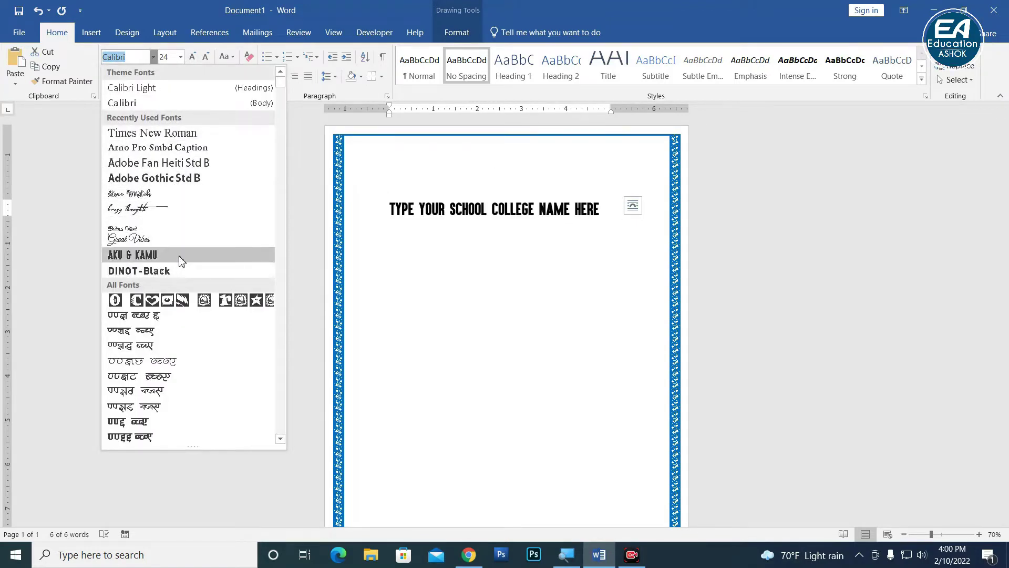
pyautogui.scroll(-5, 189, 326)
pyautogui.scroll(-5, 192, 349)
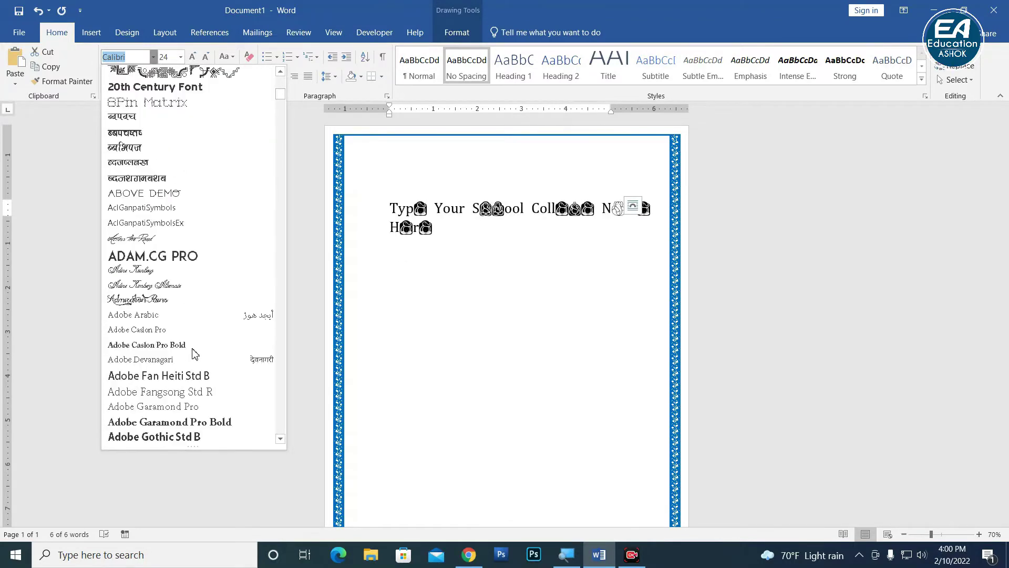
pyautogui.scroll(-1, 195, 352)
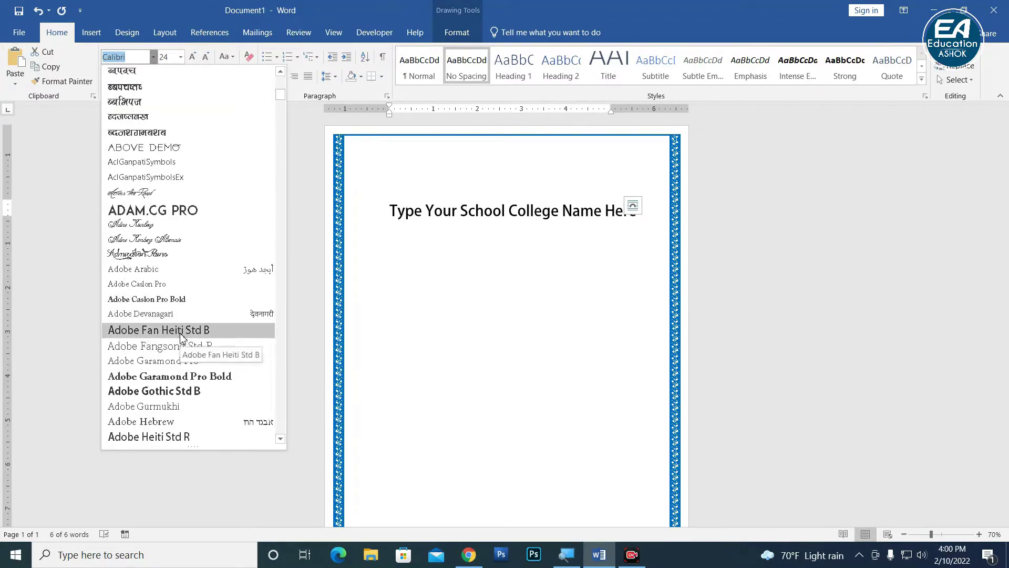
pyautogui.scroll(-5, 189, 373)
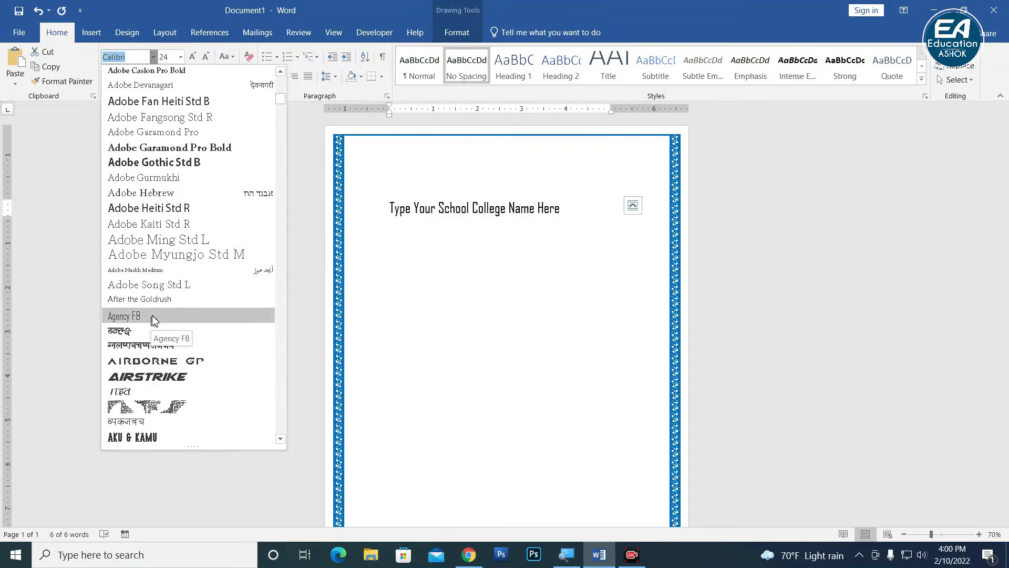
pyautogui.scroll(-5, 158, 315)
pyautogui.scroll(-3, 158, 318)
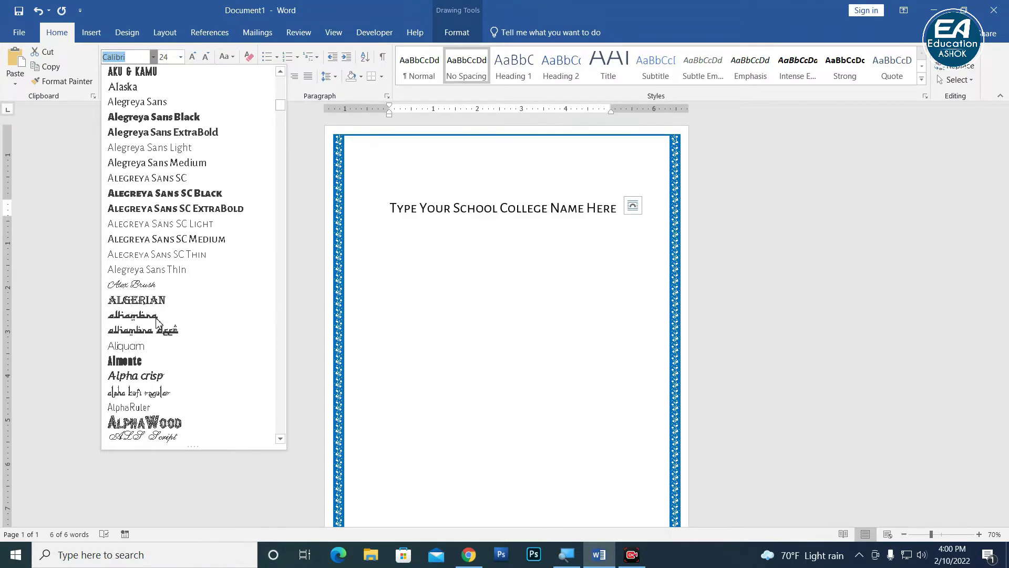
pyautogui.scroll(-1, 160, 323)
pyautogui.scroll(-4, 158, 323)
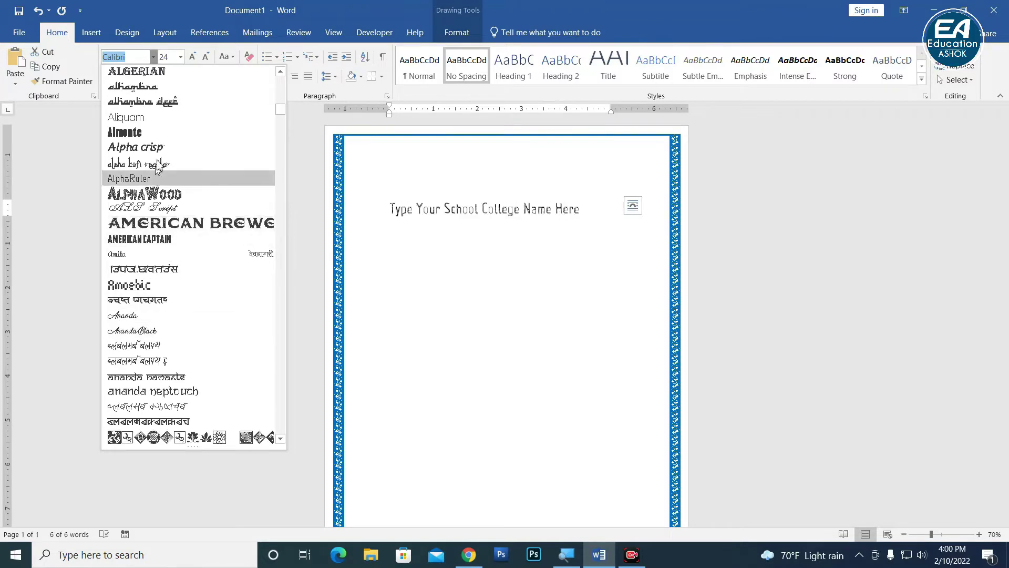
pyautogui.scroll(-4, 203, 255)
pyautogui.scroll(-3, 200, 284)
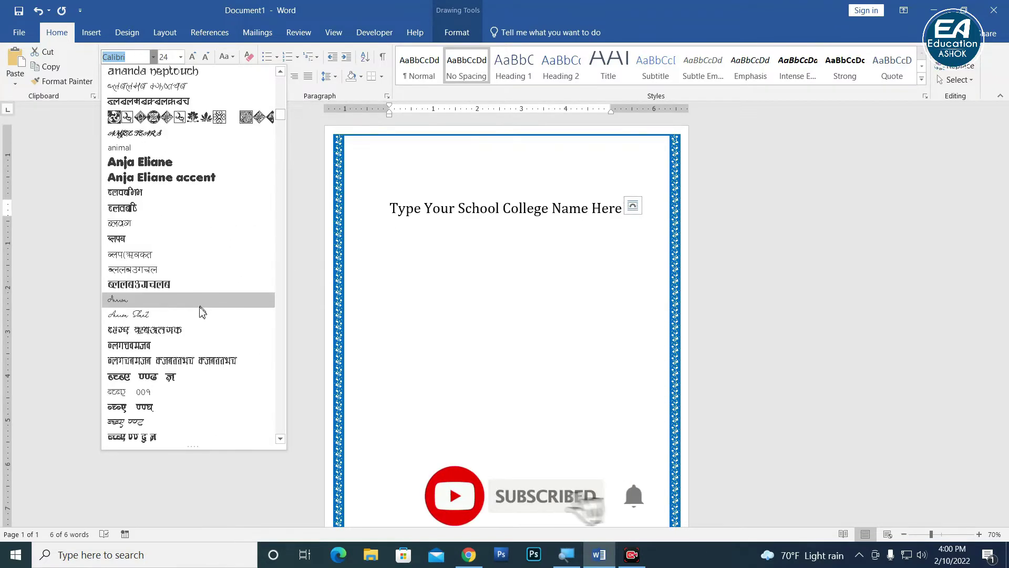
pyautogui.scroll(-5, 195, 315)
pyautogui.scroll(-7, 184, 323)
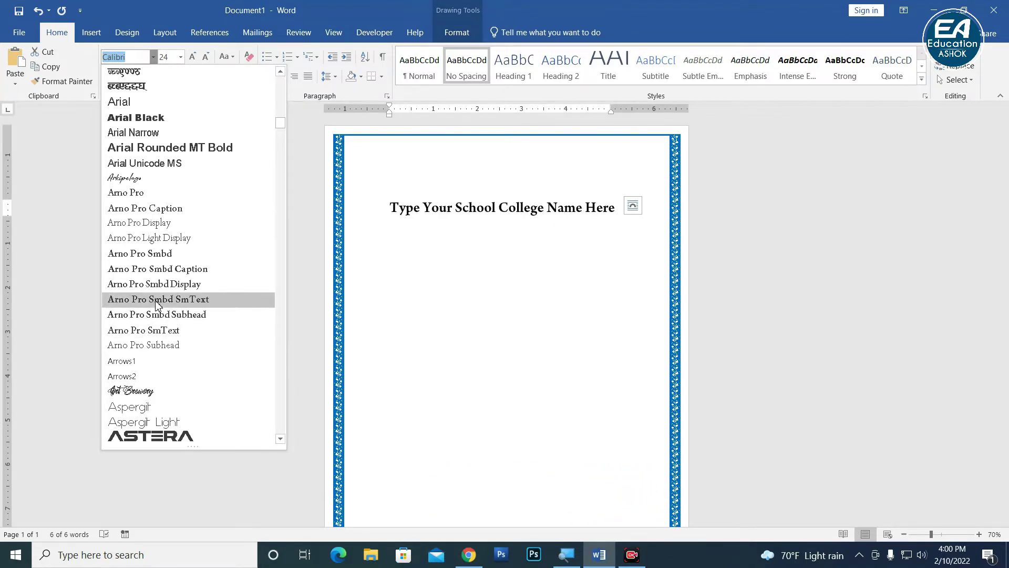
pyautogui.press('Escape')
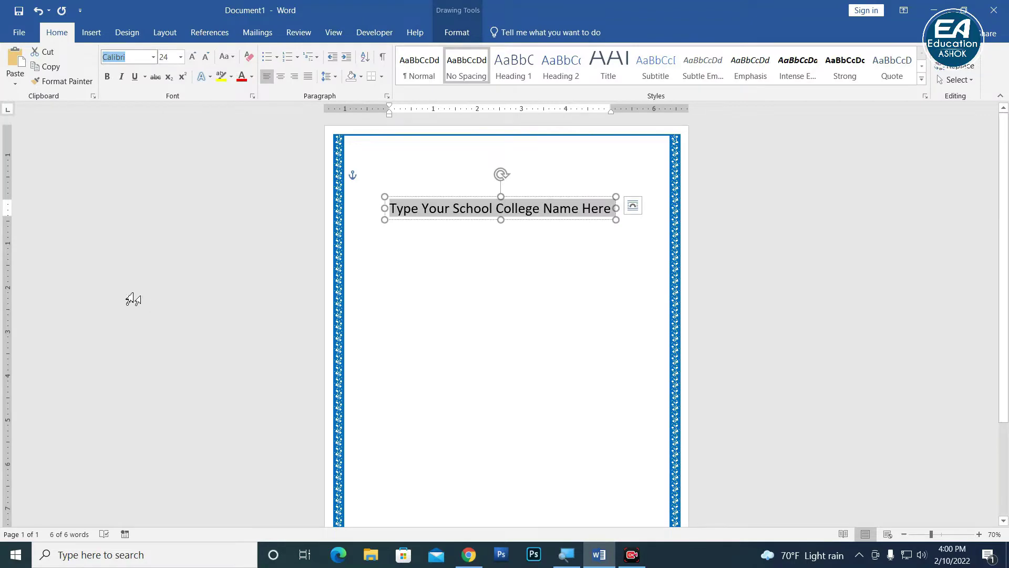
# Apply Arno Pro Smbd SmText to the title and nudge its box left
pyautogui.click(153, 57)
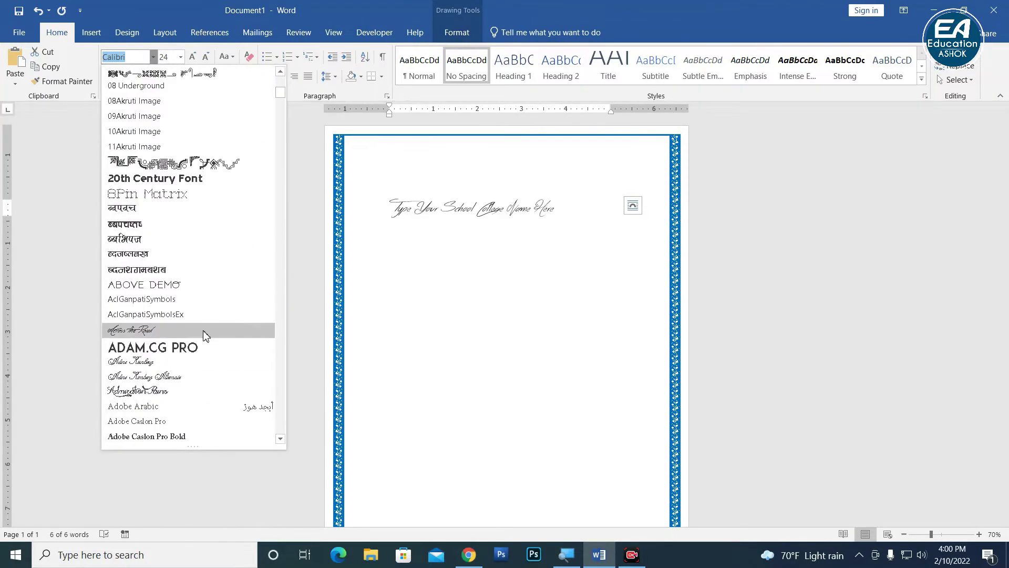
pyautogui.scroll(-5, 203, 331)
pyautogui.scroll(-5, 178, 315)
pyautogui.scroll(-5, 173, 331)
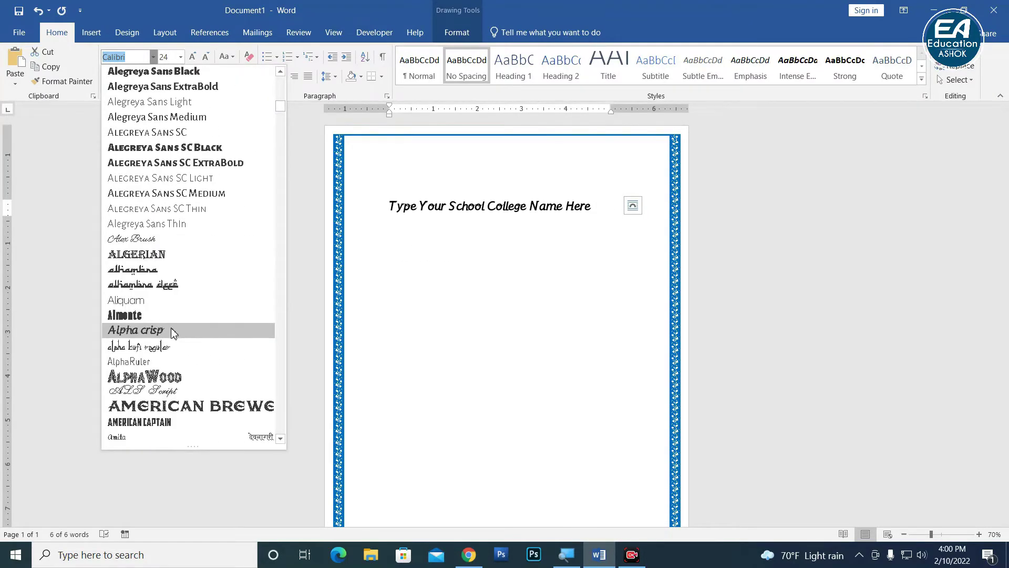
pyautogui.scroll(-5, 174, 334)
pyautogui.scroll(-5, 174, 336)
pyautogui.scroll(-5, 173, 342)
pyautogui.scroll(-2, 173, 347)
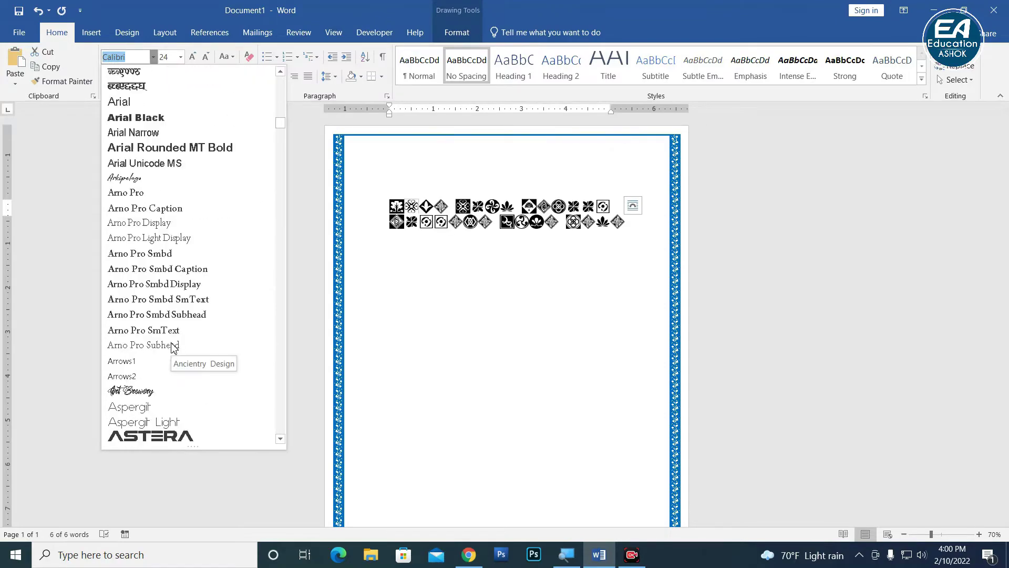
pyautogui.scroll(-2, 173, 347)
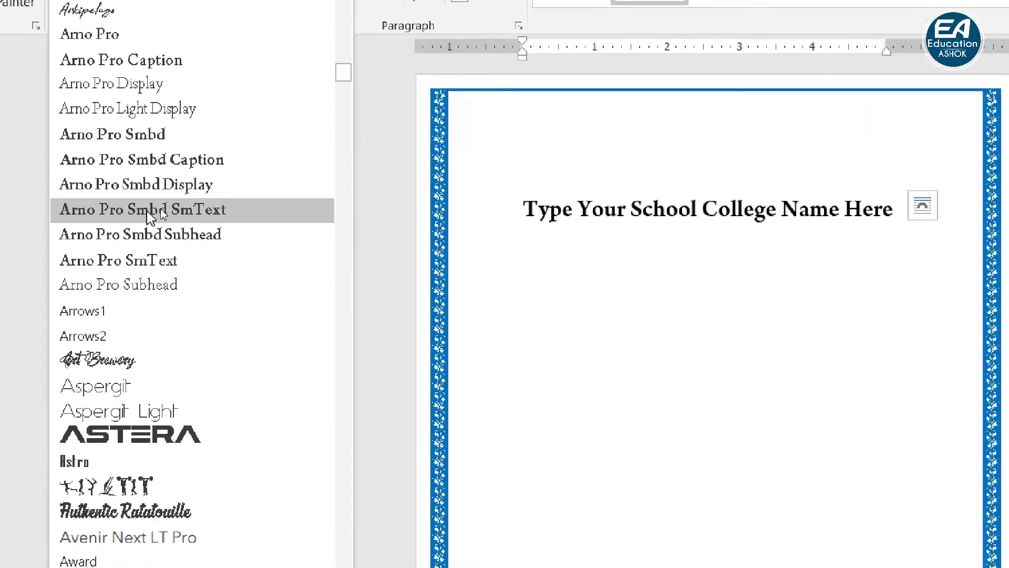
pyautogui.click(175, 211)
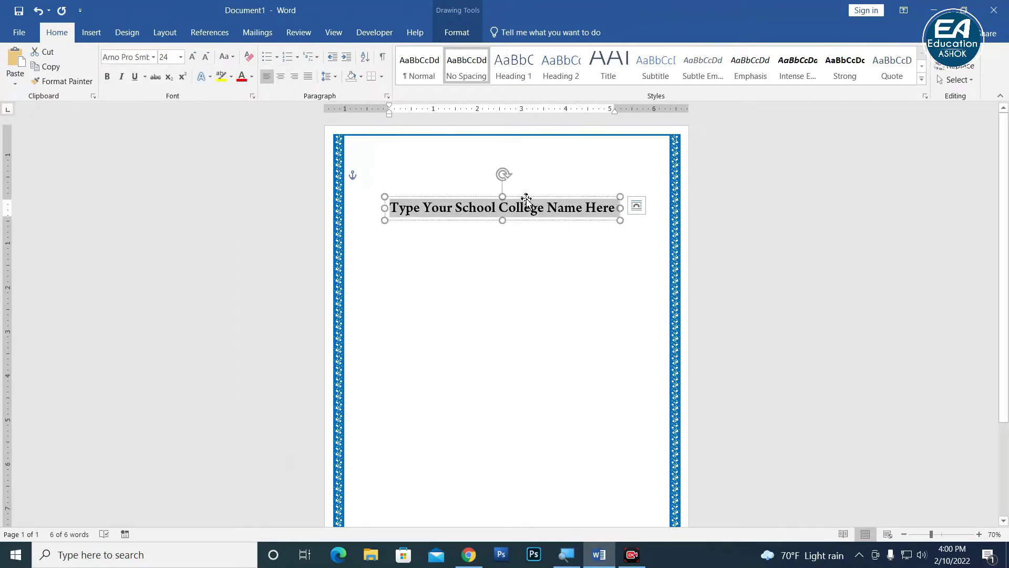
pyautogui.moveTo(527, 201); pyautogui.dragTo(516, 201)
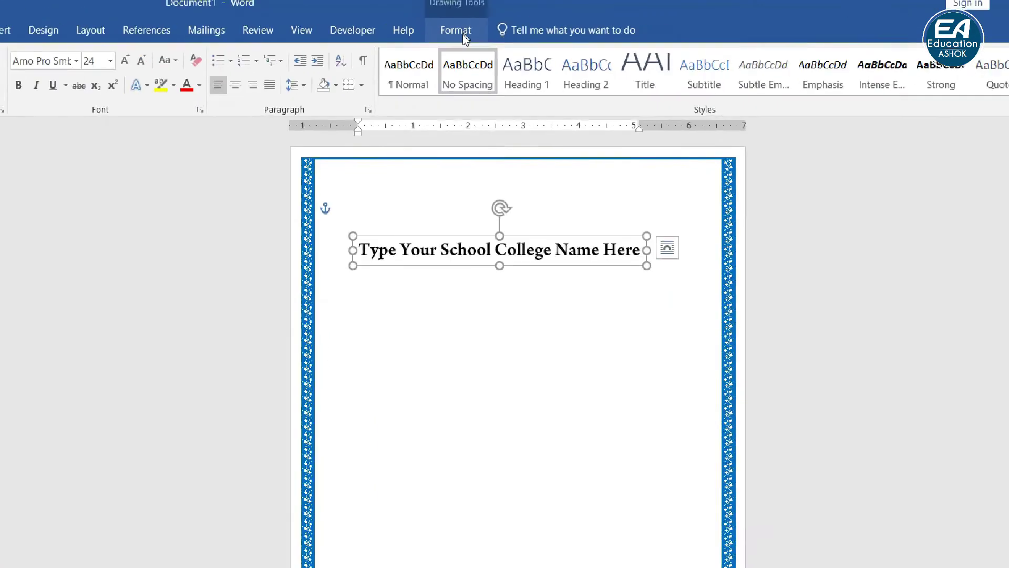
# Apply the Arch Transform text effect to the school-name title
pyautogui.click(457, 32)
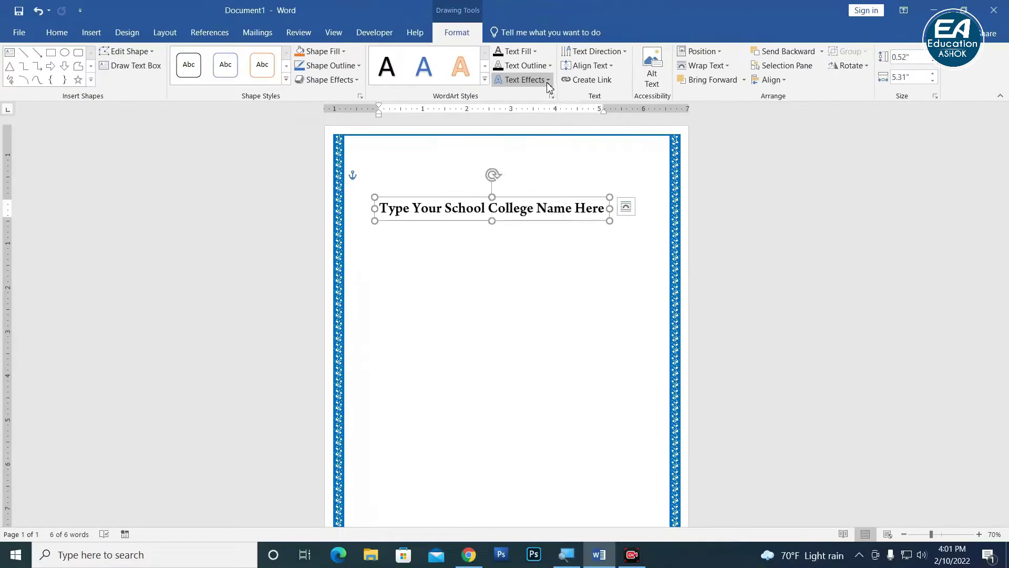
pyautogui.click(547, 81)
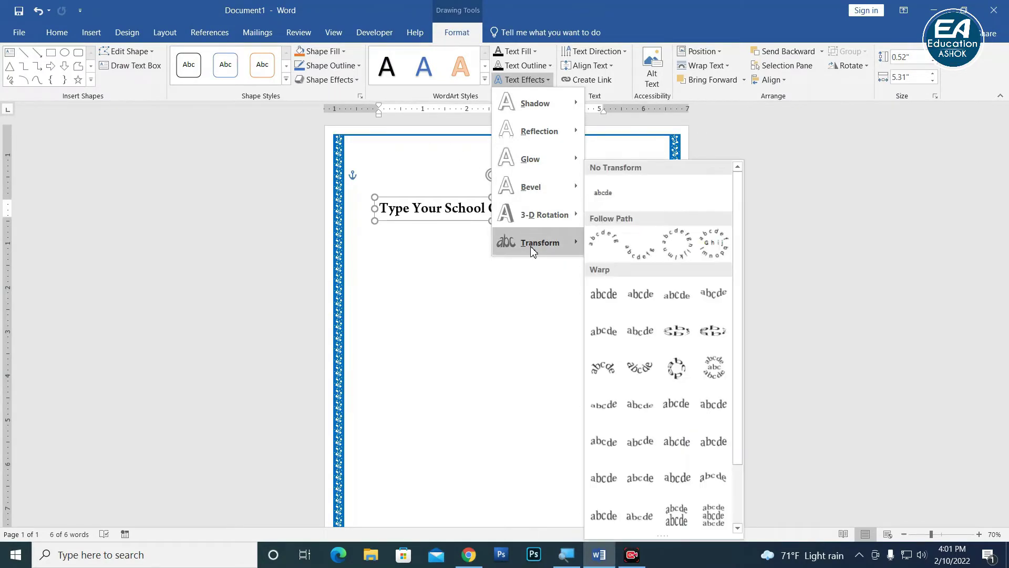
pyautogui.moveTo(540, 241)
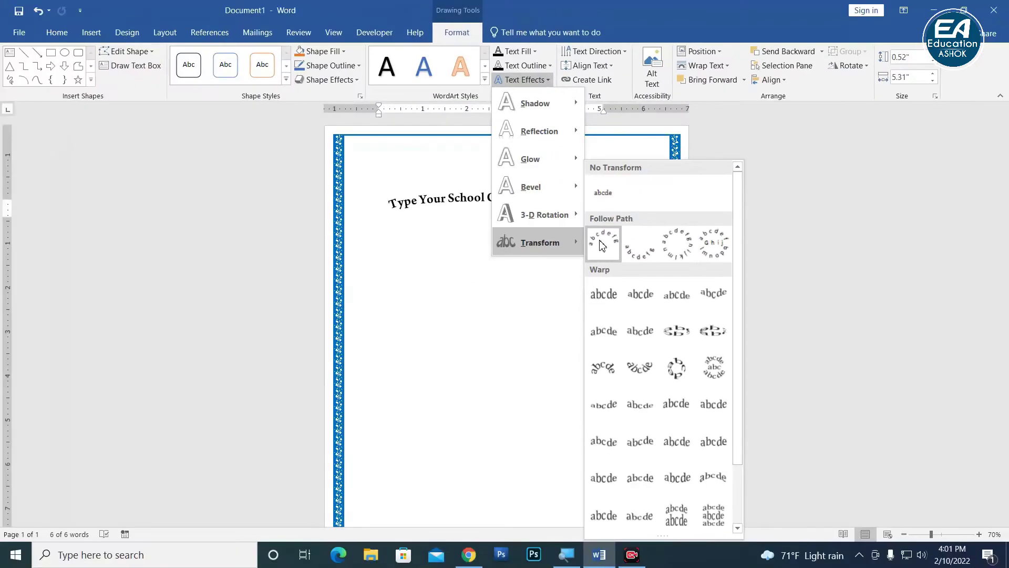
pyautogui.click(602, 245)
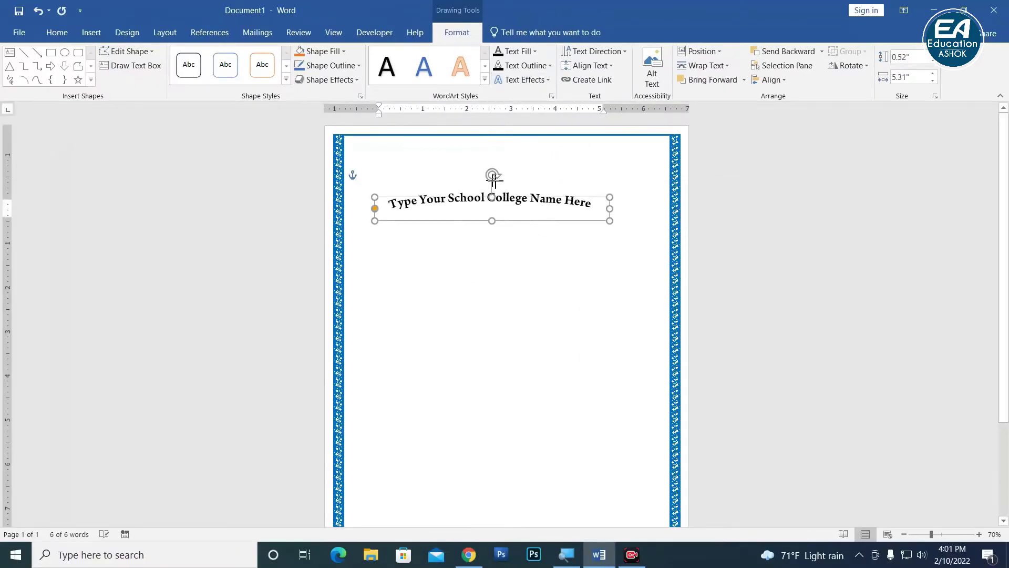
# Stretch the arched title box to 4.73" tall and move it down the page
pyautogui.moveTo(492, 197); pyautogui.dragTo(503, 107)
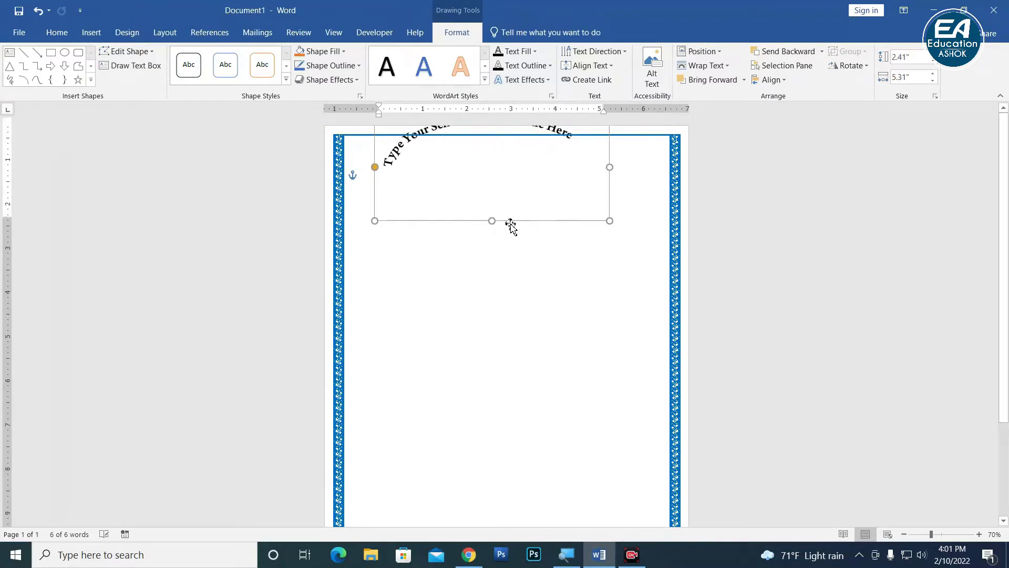
pyautogui.moveTo(510, 254); pyautogui.dragTo(481, 268)
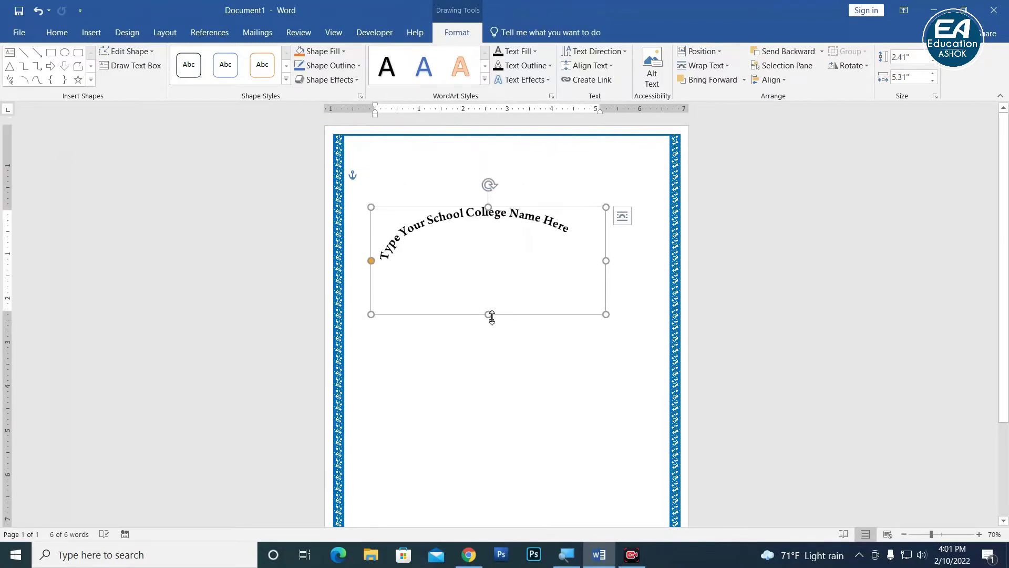
pyautogui.moveTo(492, 314); pyautogui.dragTo(479, 417)
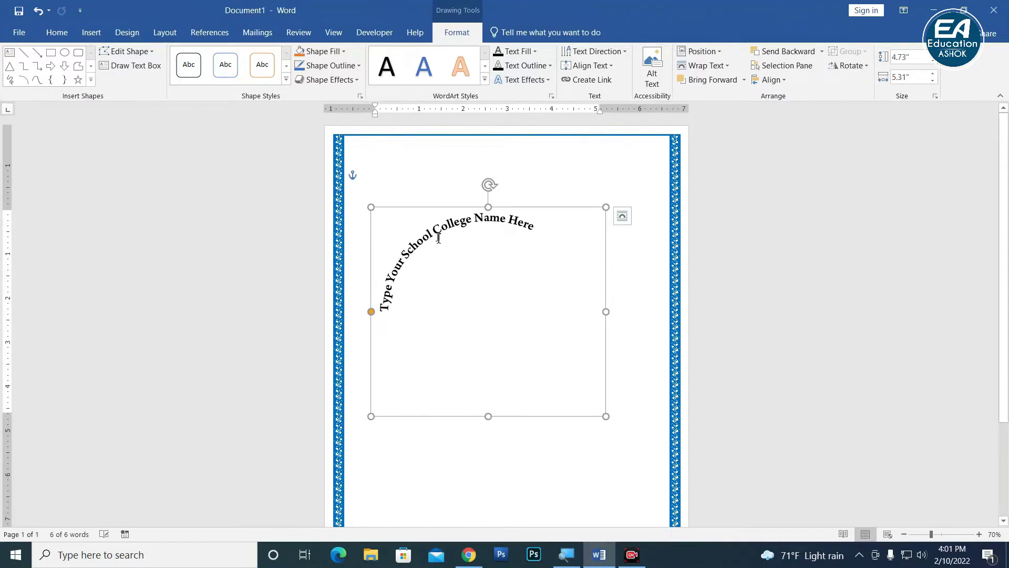
# Centre the title text so the arch curves evenly
pyautogui.click(439, 238)
pyautogui.hotkey('ctrl', 'a')
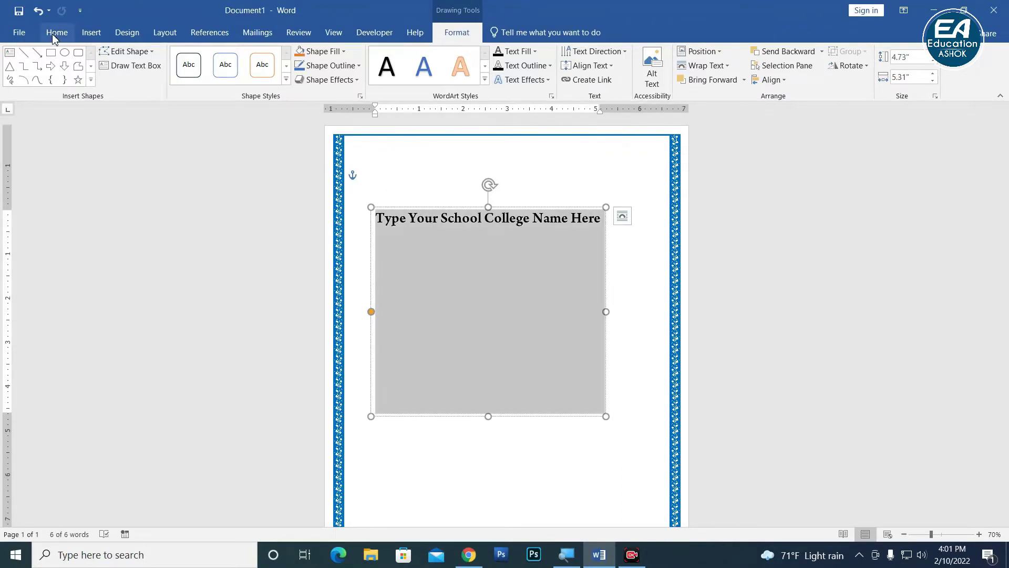
pyautogui.click(55, 36)
pyautogui.click(280, 76)
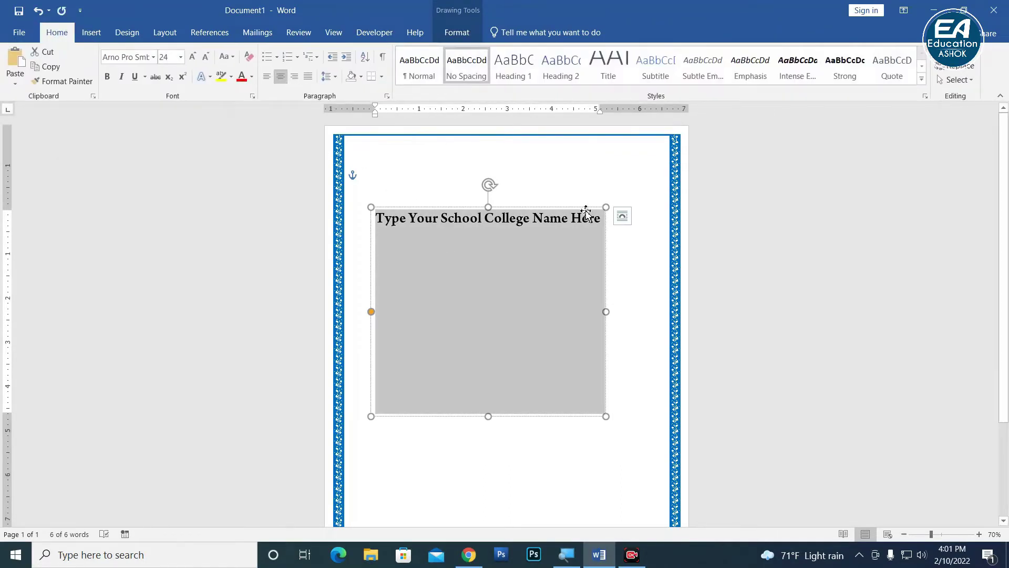
pyautogui.click(607, 239)
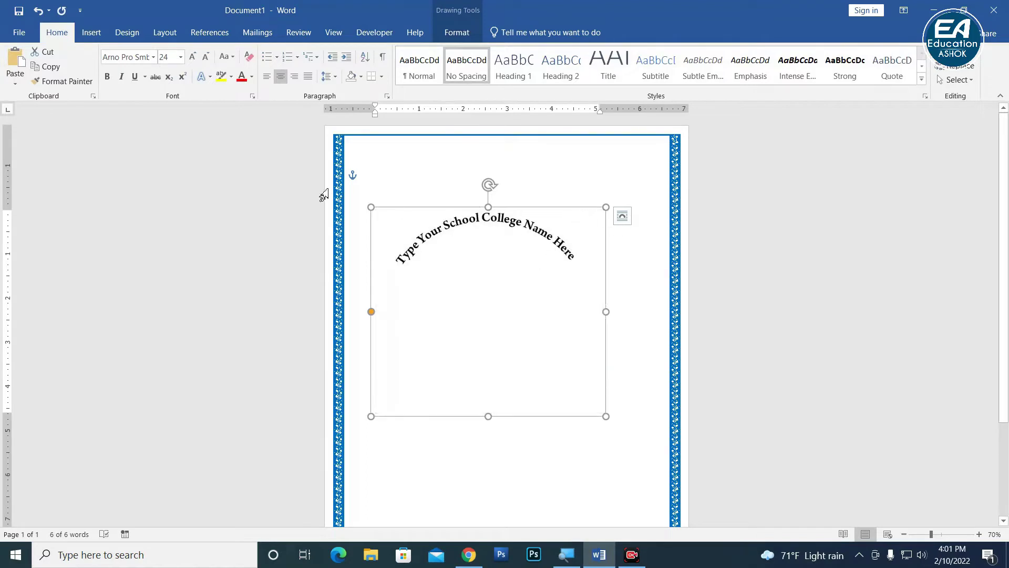
# Enlarge the arched school name to 48 pt with Grow Font
pyautogui.click(192, 57)
pyautogui.click(193, 57)
pyautogui.click(193, 57)
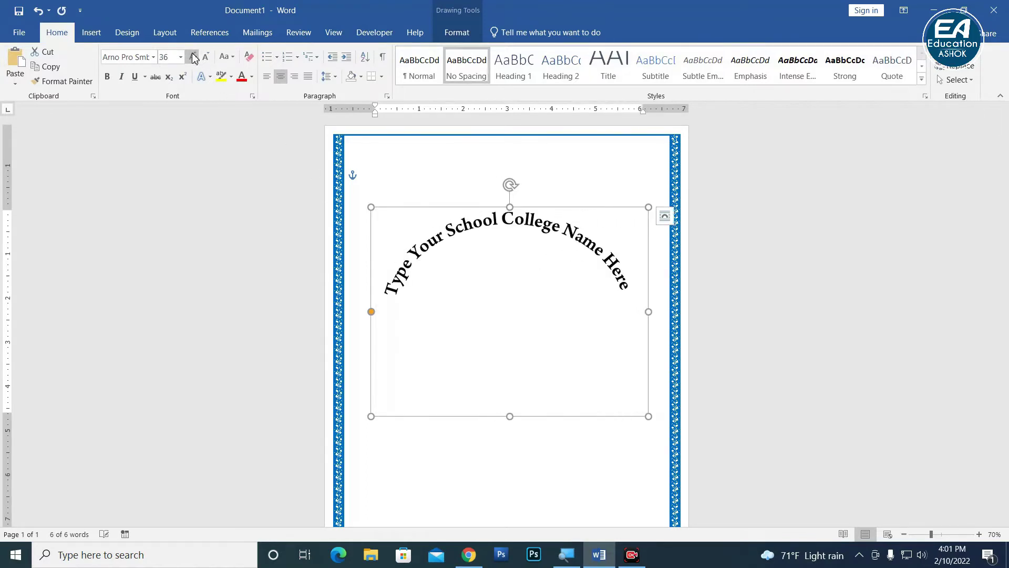
pyautogui.click(192, 57)
pyautogui.click(193, 57)
pyautogui.click(192, 56)
pyautogui.click(192, 57)
pyautogui.click(193, 57)
pyautogui.click(192, 57)
pyautogui.click(192, 56)
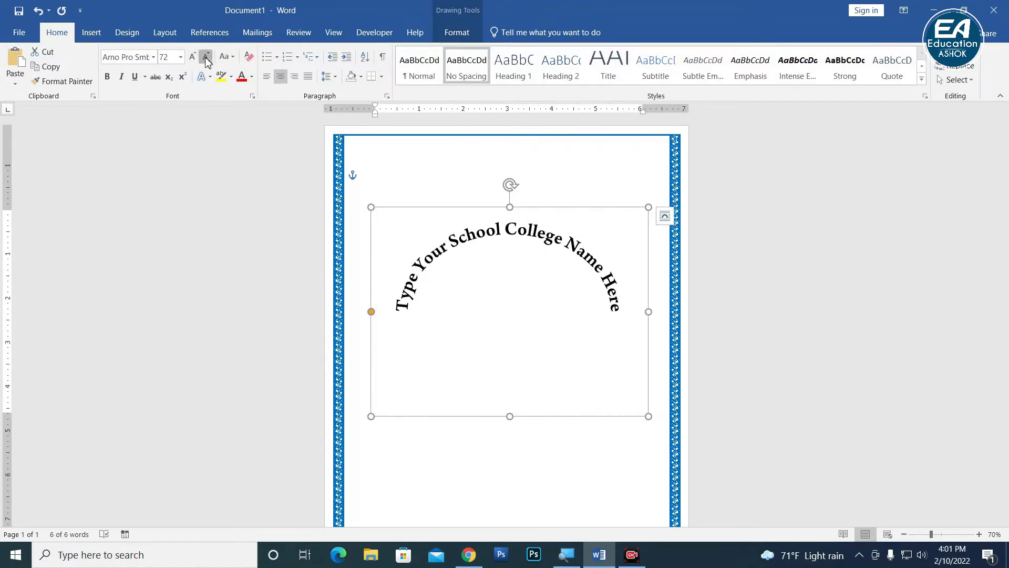
# Widen, raise and shorten the WordArt box so the arch spans the page top inside the border
pyautogui.moveTo(649, 313); pyautogui.dragTo(664, 314)
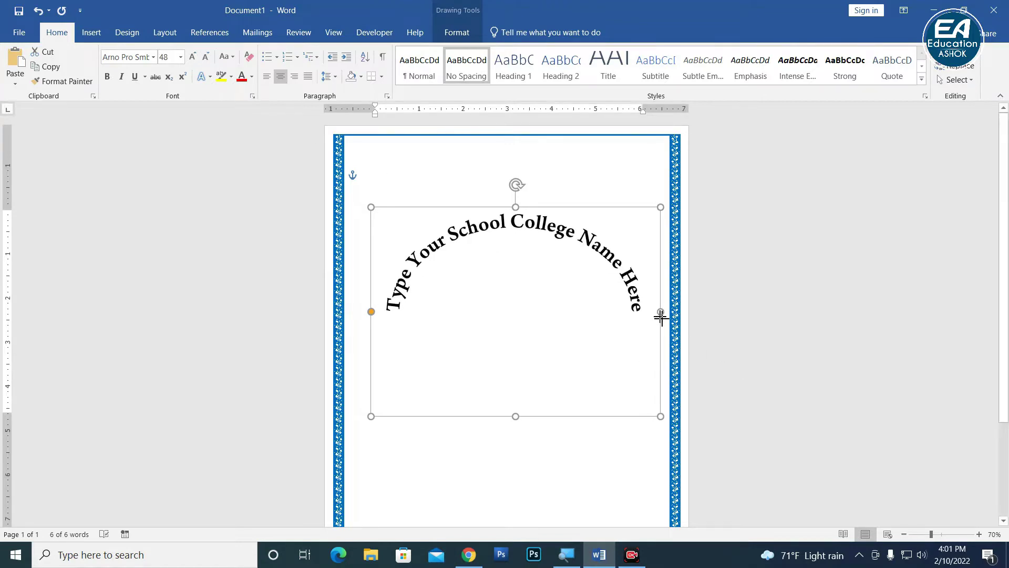
pyautogui.moveTo(517, 207); pyautogui.dragTo(522, 175)
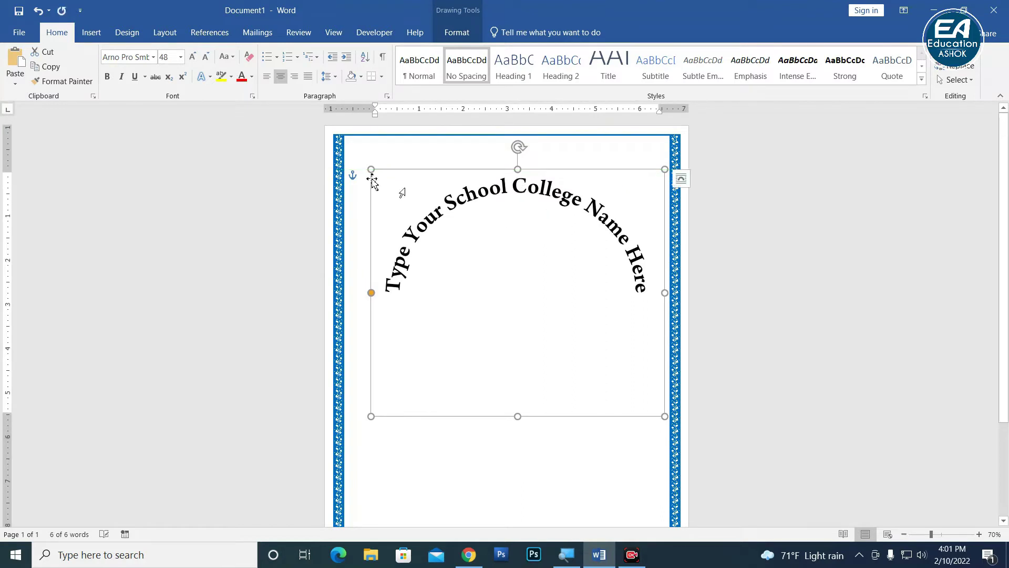
pyautogui.moveTo(485, 171); pyautogui.dragTo(473, 144)
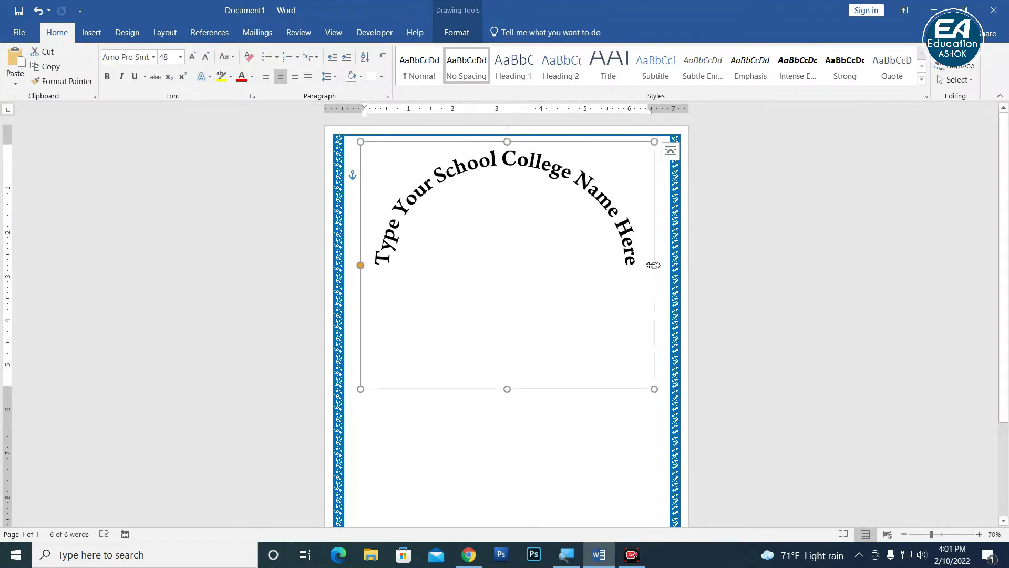
pyautogui.moveTo(654, 265); pyautogui.dragTo(663, 265)
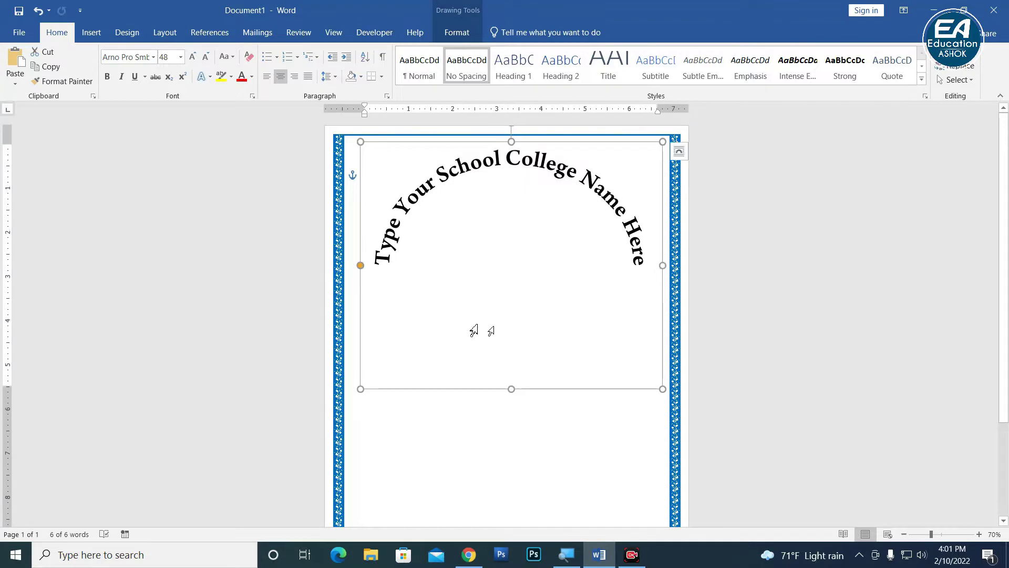
pyautogui.moveTo(513, 390); pyautogui.dragTo(513, 361)
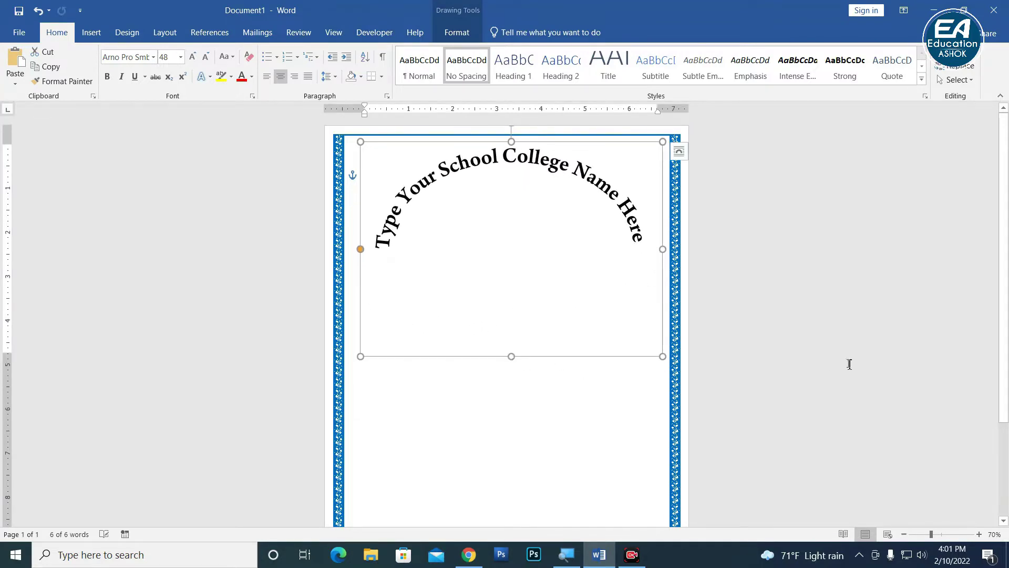
pyautogui.click(512, 346)
pyautogui.keyDown('ctrl'); pyautogui.scroll(-4, 526, 358); pyautogui.keyUp('ctrl')
pyautogui.keyDown('ctrl'); pyautogui.scroll(4, 543, 368); pyautogui.keyUp('ctrl')
pyautogui.keyDown('ctrl'); pyautogui.click(623, 200); pyautogui.keyUp('ctrl')
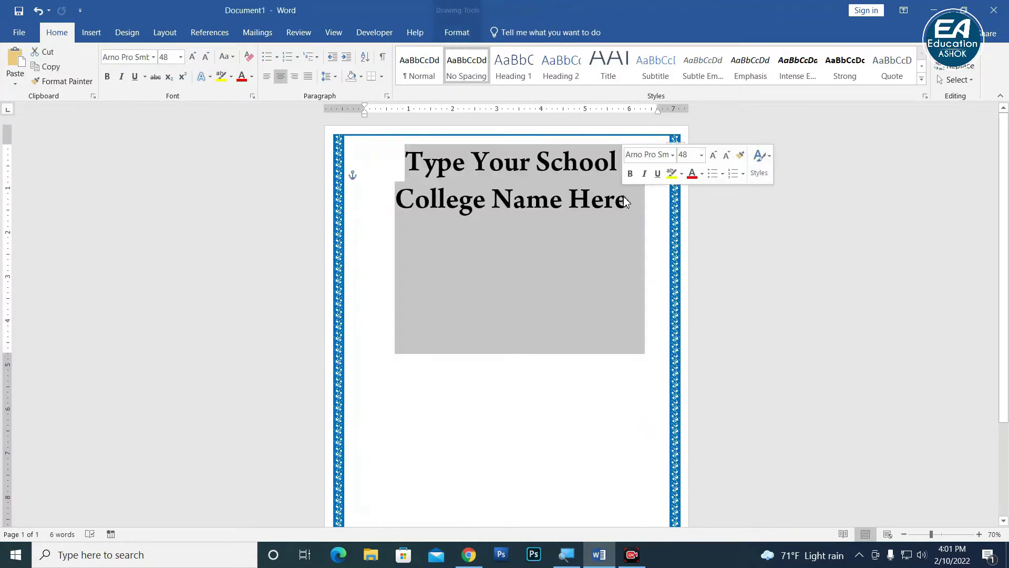
pyautogui.click(721, 310)
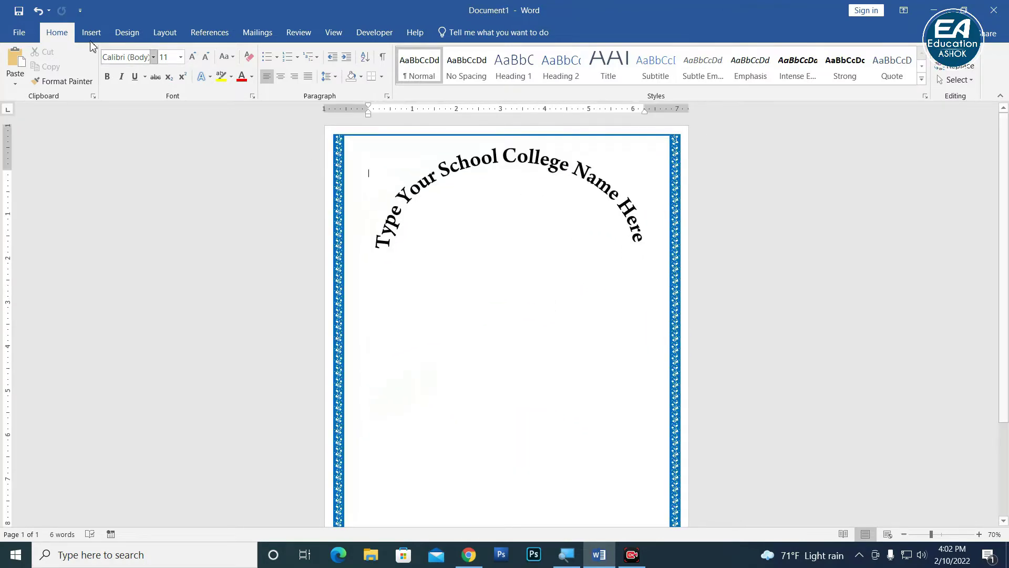
# Insert a first-style WordArt below the curved title and type the address text 'Your Address Here'
pyautogui.click(89, 34)
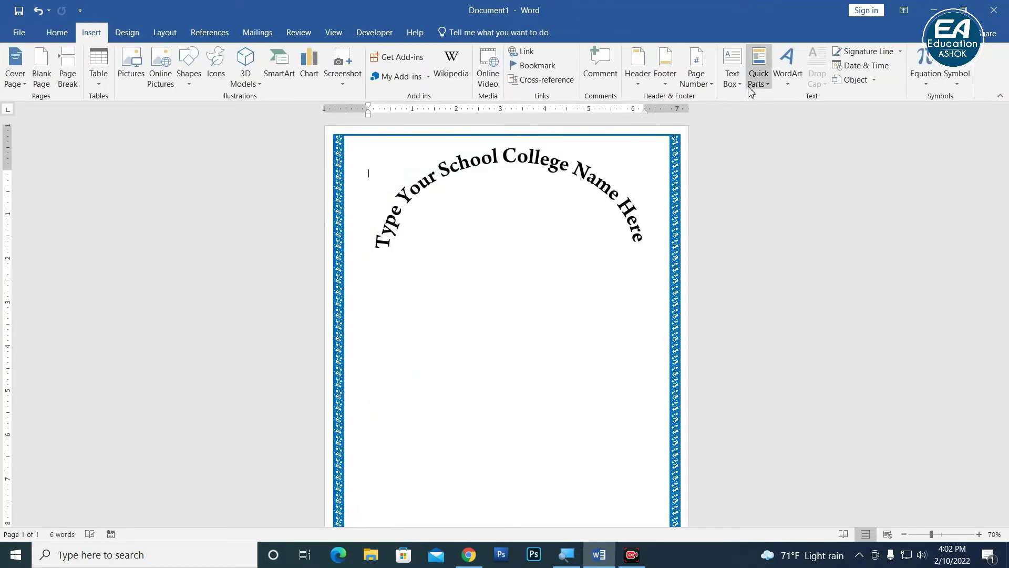
pyautogui.click(778, 89)
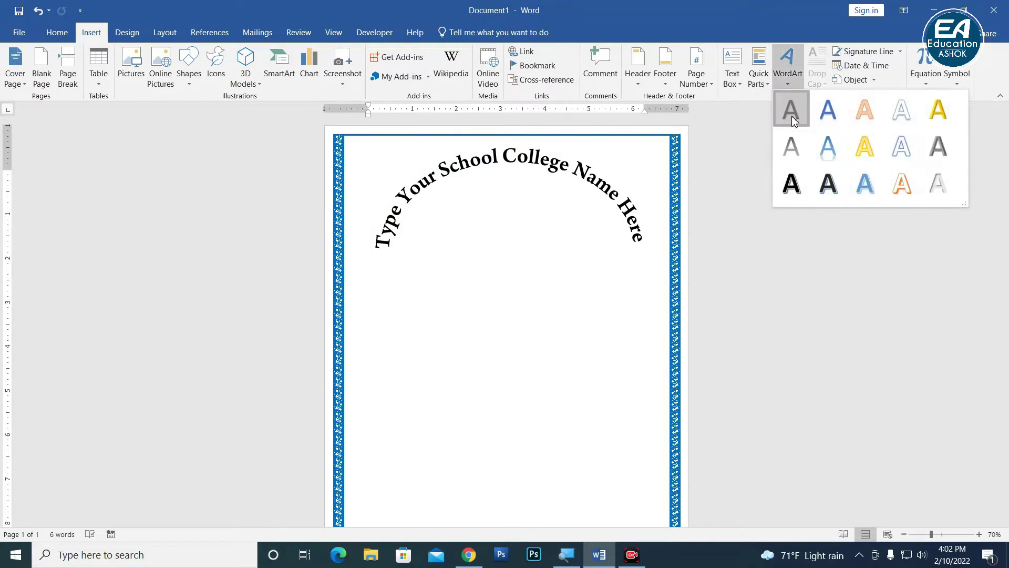
pyautogui.click(791, 116)
pyautogui.moveTo(477, 185); pyautogui.dragTo(498, 237)
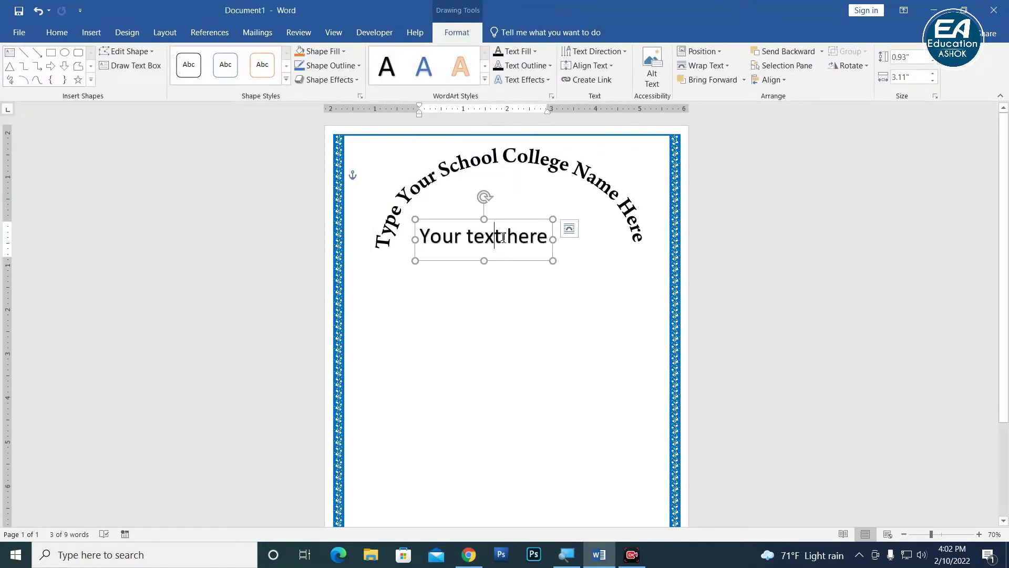
pyautogui.tripleClick(502, 238)
pyautogui.write('Addre')
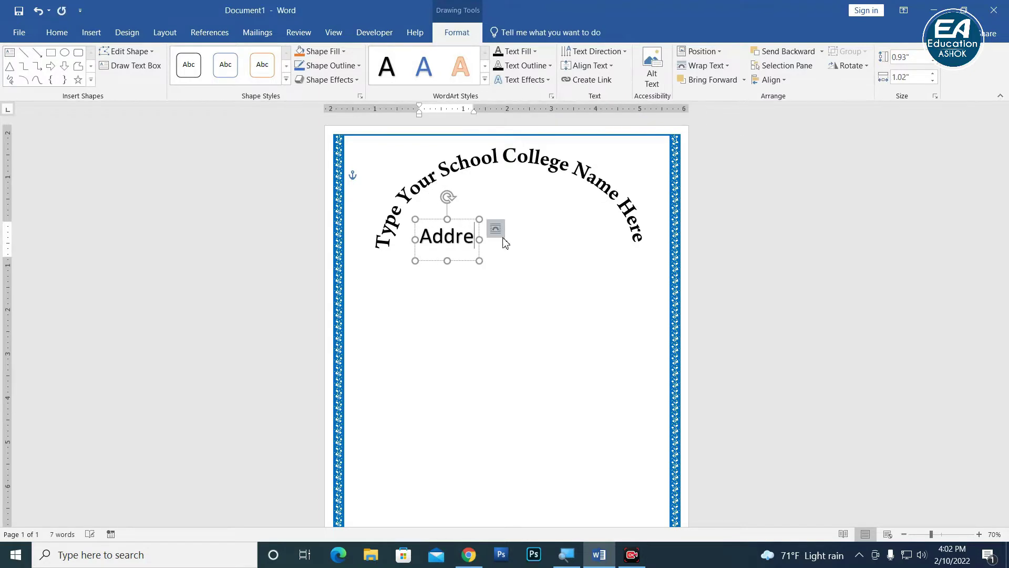
pyautogui.write('ss')
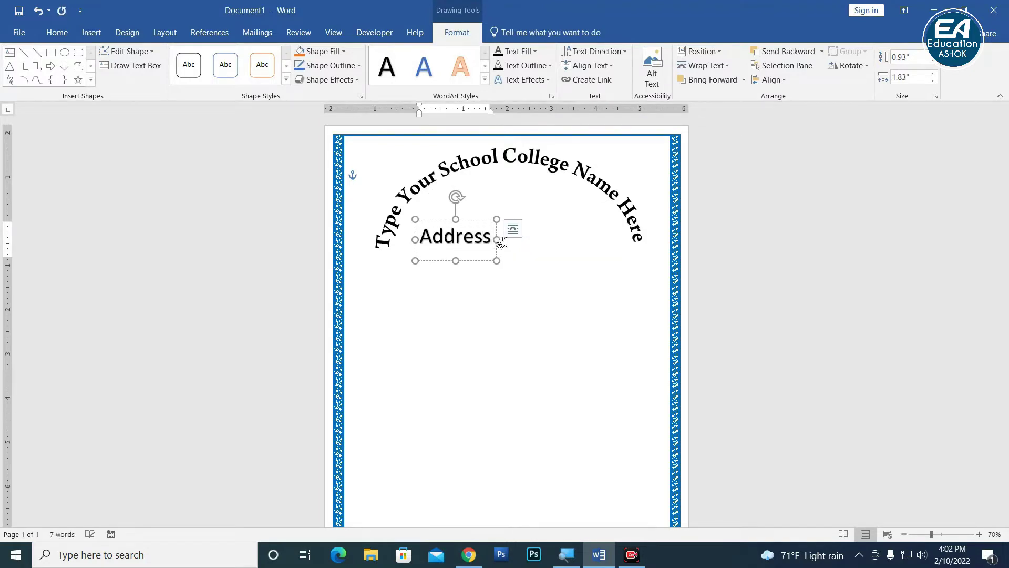
pyautogui.write(' Here')
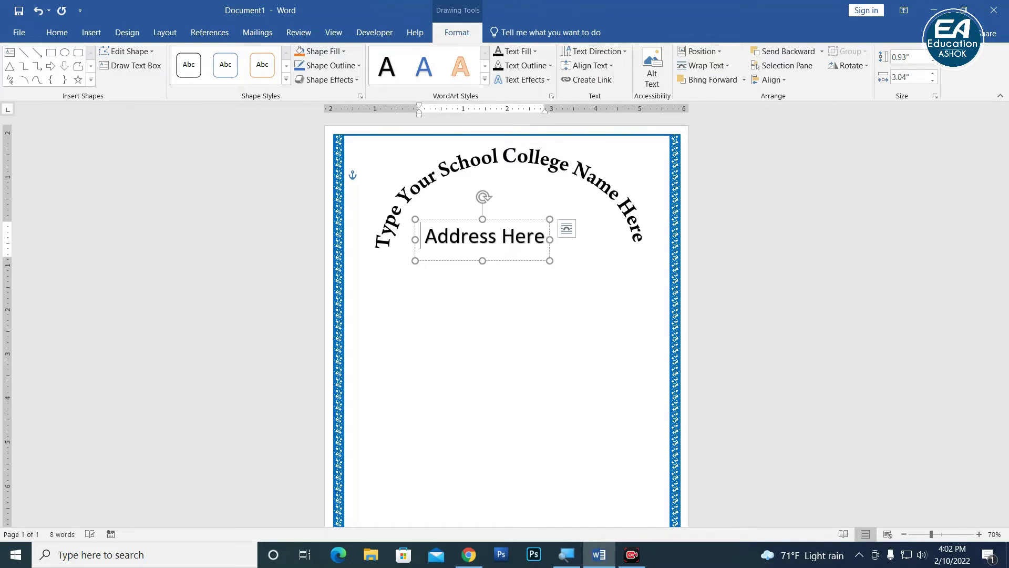
pyautogui.write(' Your')
# Set the address text to 18 pt and move it up beneath the arch
pyautogui.tripleClick(457, 255)
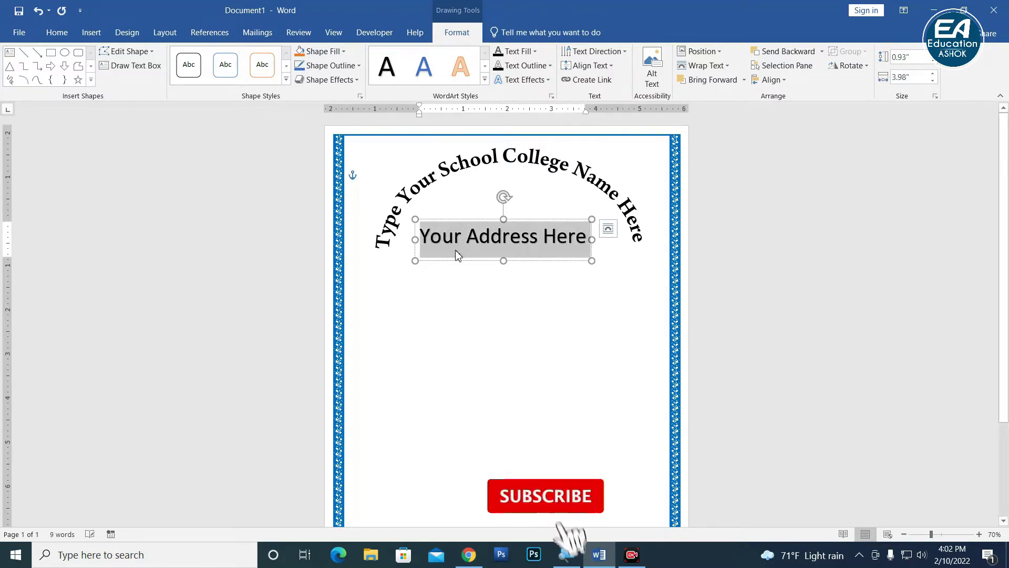
pyautogui.scroll(10, 208, 60)
pyautogui.click(208, 61)
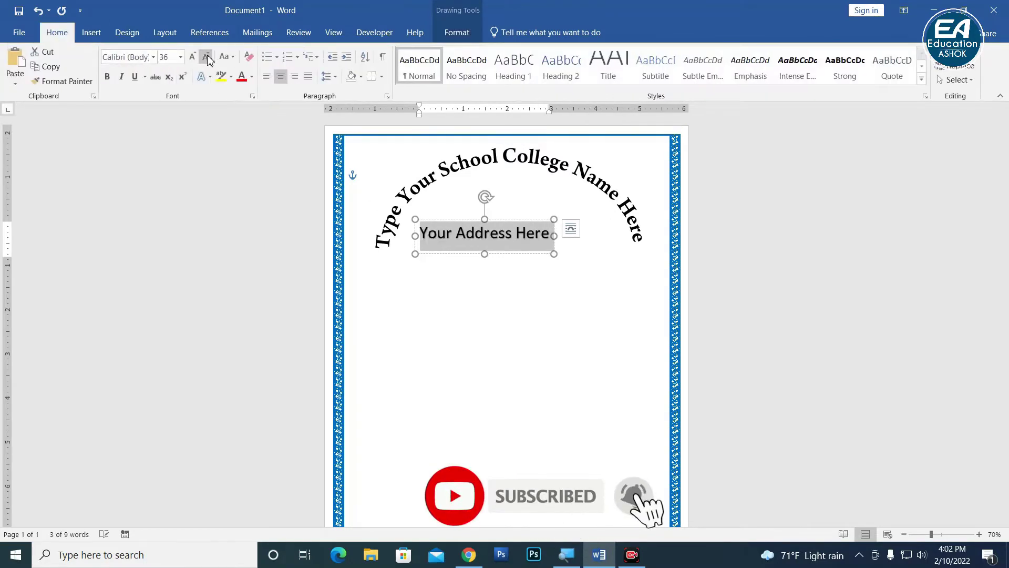
pyautogui.click(208, 61)
pyautogui.click(208, 61)
pyautogui.click(419, 66)
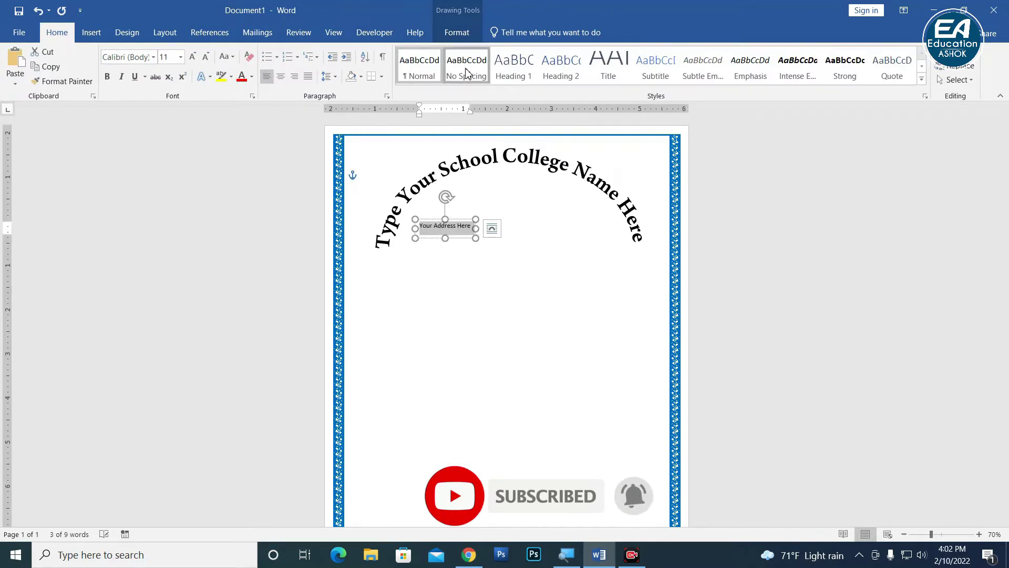
pyautogui.click(193, 57)
pyautogui.click(193, 57)
pyautogui.click(192, 57)
pyautogui.click(192, 58)
pyautogui.click(193, 58)
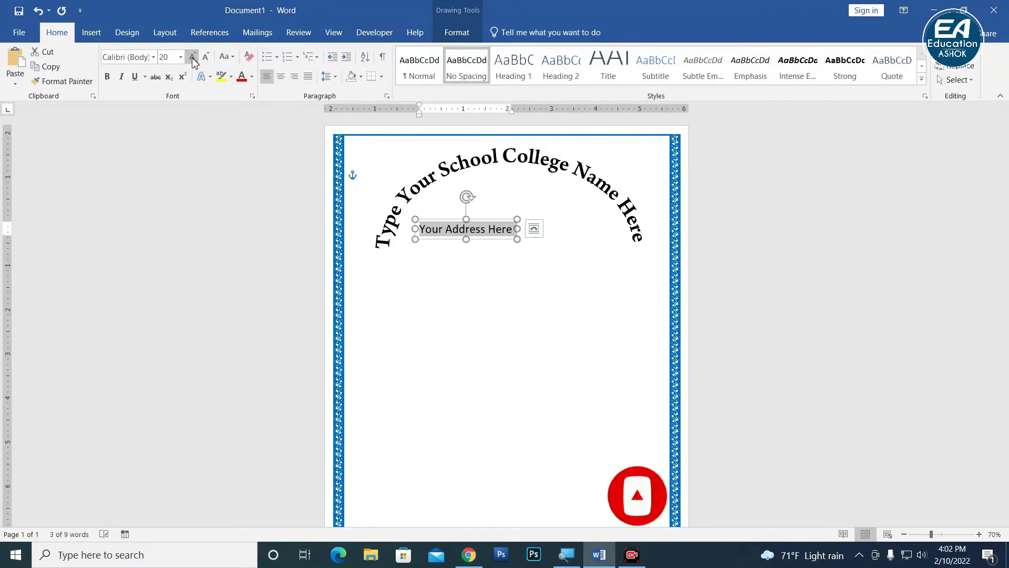
pyautogui.click(206, 56)
pyautogui.moveTo(511, 221); pyautogui.dragTo(548, 162)
pyautogui.click(630, 300)
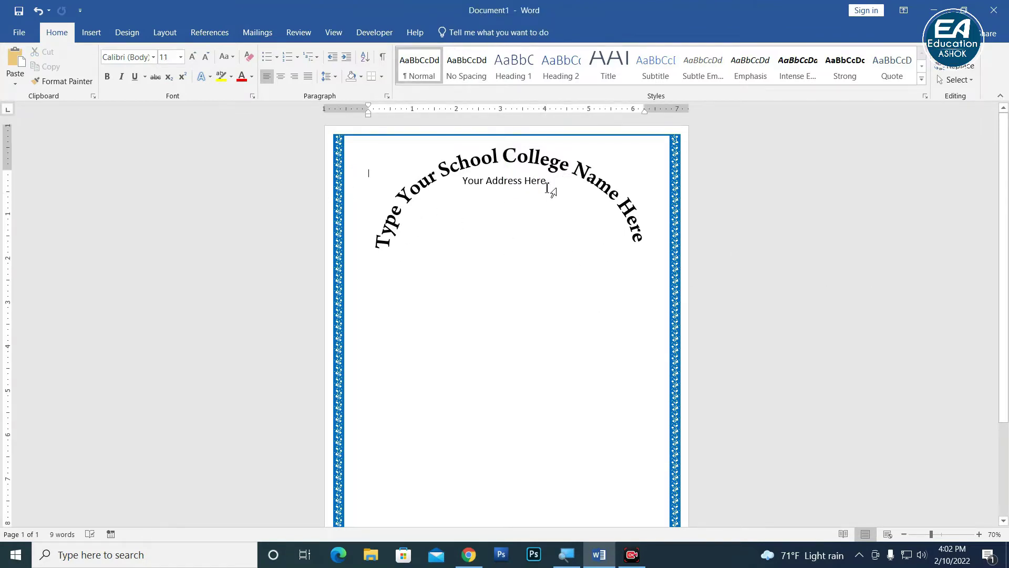
# Shift the arched school name down and move the address line below the arch
pyautogui.keyDown('ctrl'); pyautogui.scroll(-2, 567, 252); pyautogui.keyUp('ctrl')
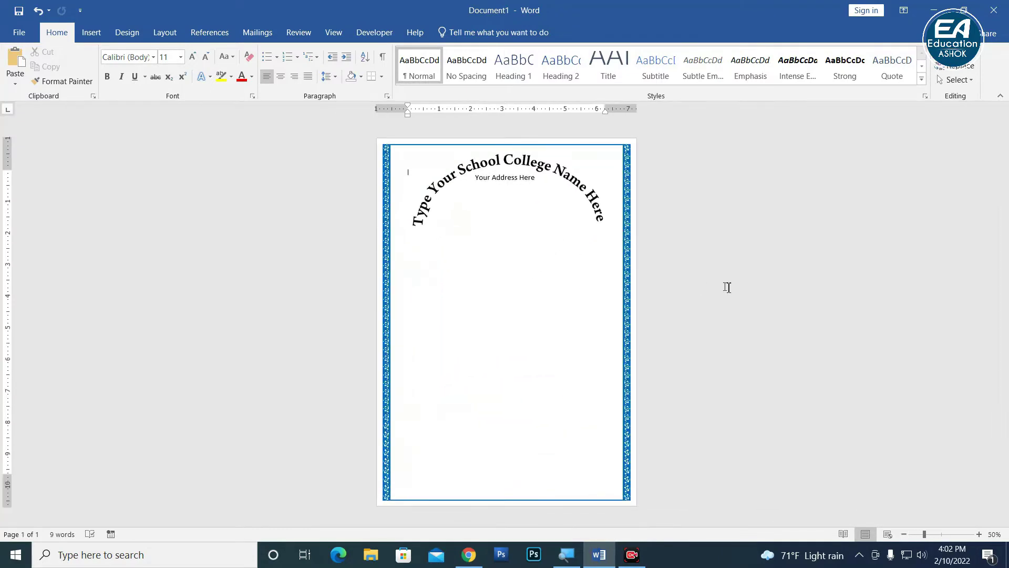
pyautogui.click(602, 203)
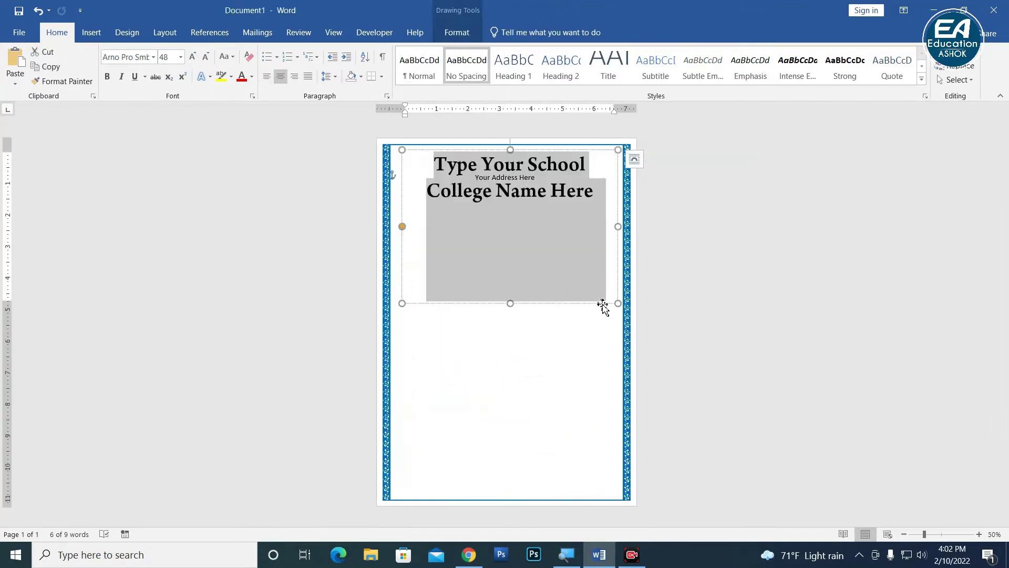
pyautogui.moveTo(603, 311); pyautogui.dragTo(603, 325)
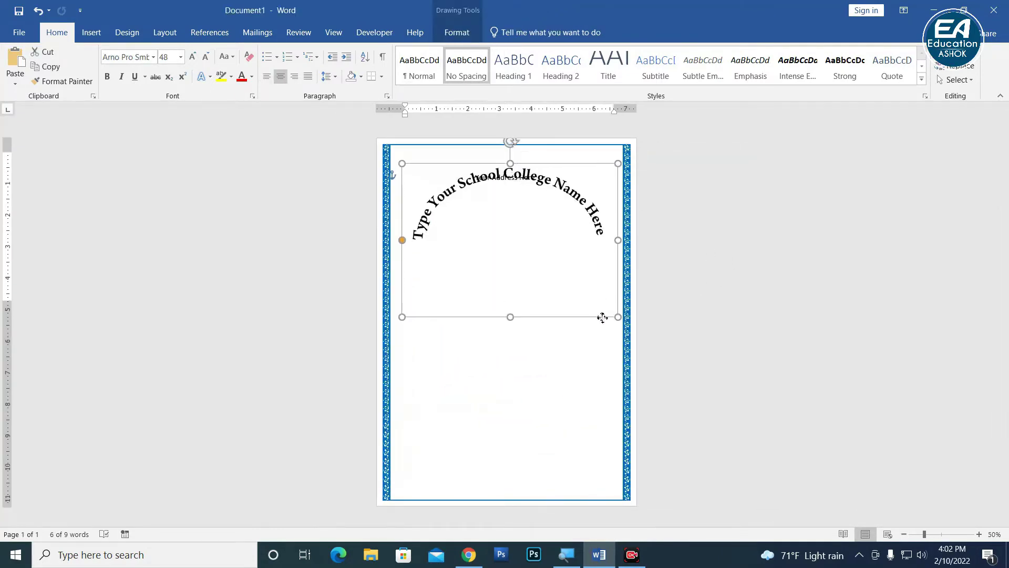
pyautogui.moveTo(532, 167); pyautogui.dragTo(535, 203)
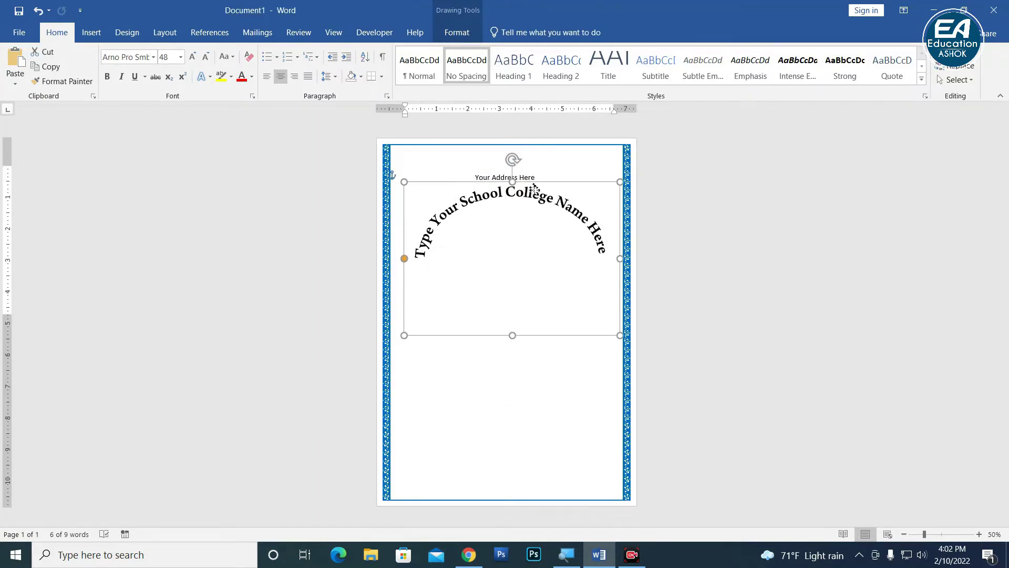
pyautogui.click(495, 177)
pyautogui.moveTo(495, 177); pyautogui.dragTo(475, 322)
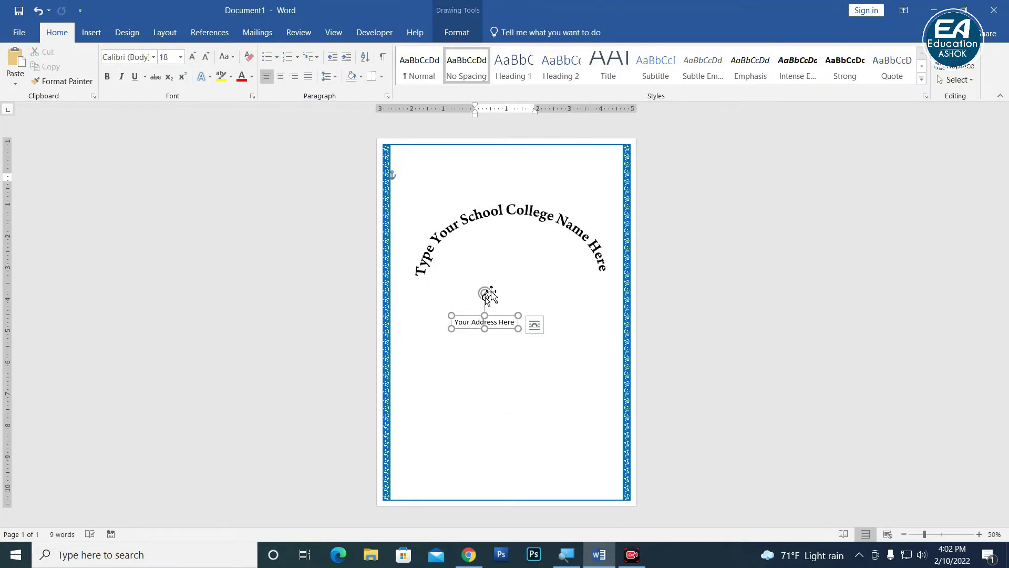
# Raise the arched name to the page top, nudge it up twice, and tuck the address inside the arch
pyautogui.click(531, 210)
pyautogui.click(485, 200)
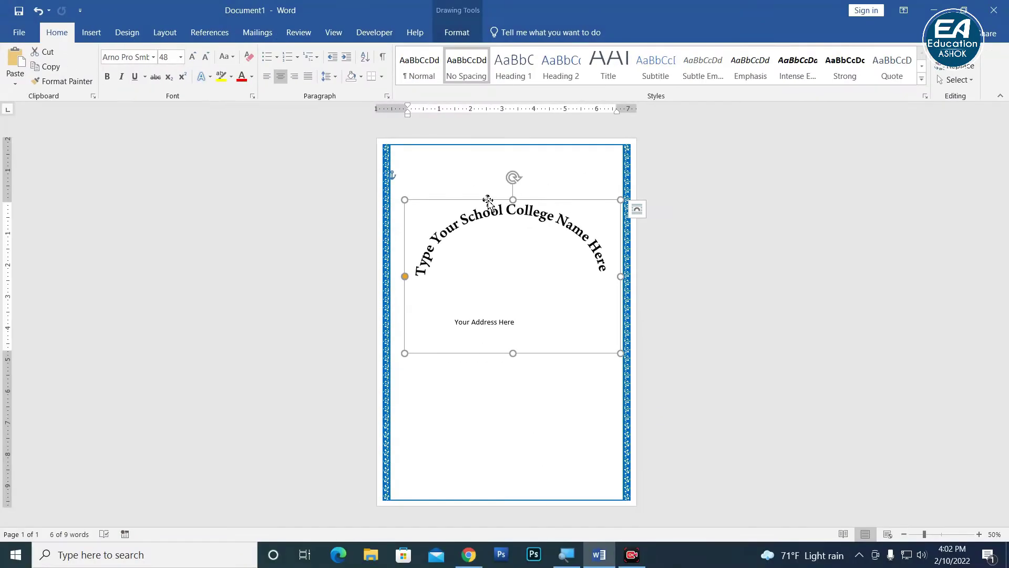
pyautogui.moveTo(488, 200); pyautogui.dragTo(482, 158)
pyautogui.press('Up')
pyautogui.press('Up')
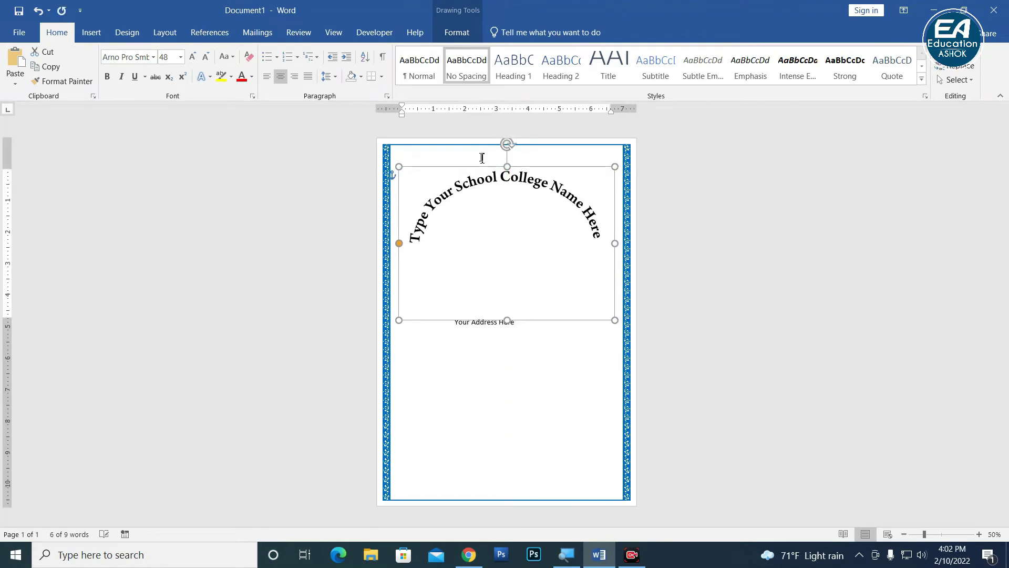
pyautogui.press('Up')
pyautogui.press('Up')
pyautogui.press('Up')
pyautogui.press('Up')
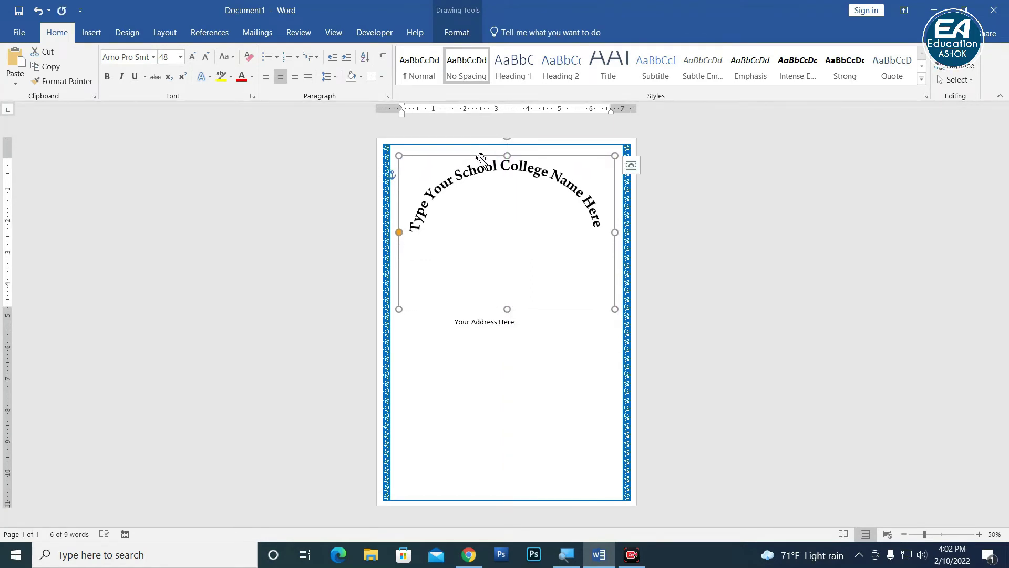
pyautogui.click(485, 323)
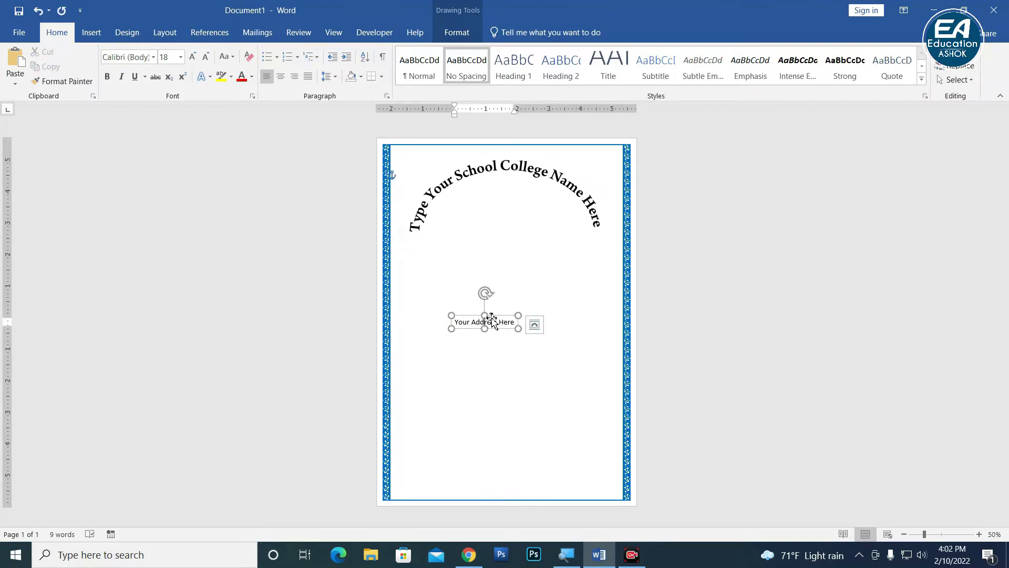
pyautogui.moveTo(492, 321); pyautogui.dragTo(525, 195)
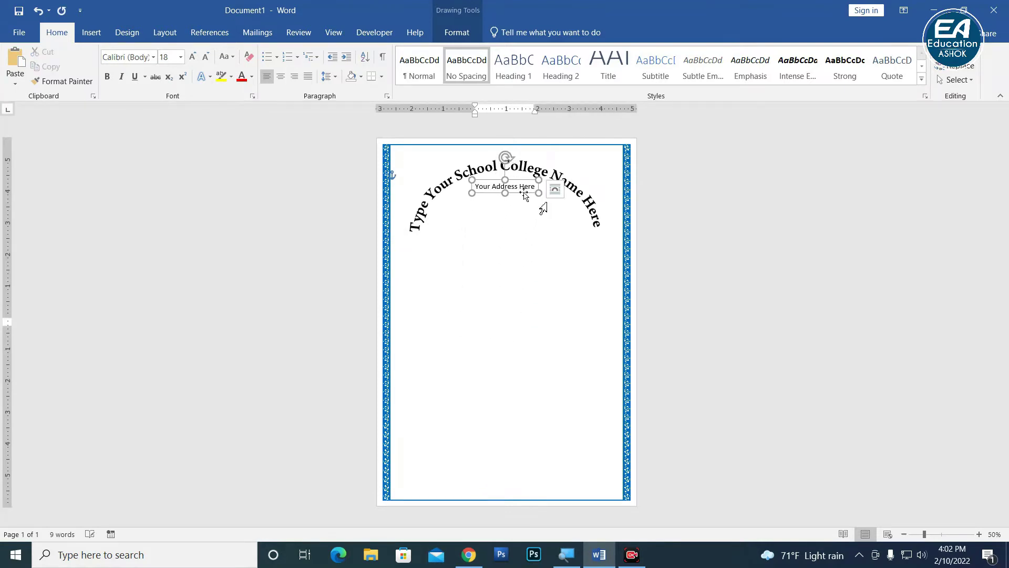
pyautogui.click(620, 310)
pyautogui.keyDown('ctrl'); pyautogui.scroll(-4, 610, 310); pyautogui.keyUp('ctrl')
pyautogui.keyDown('ctrl'); pyautogui.scroll(5, 496, 236); pyautogui.keyUp('ctrl')
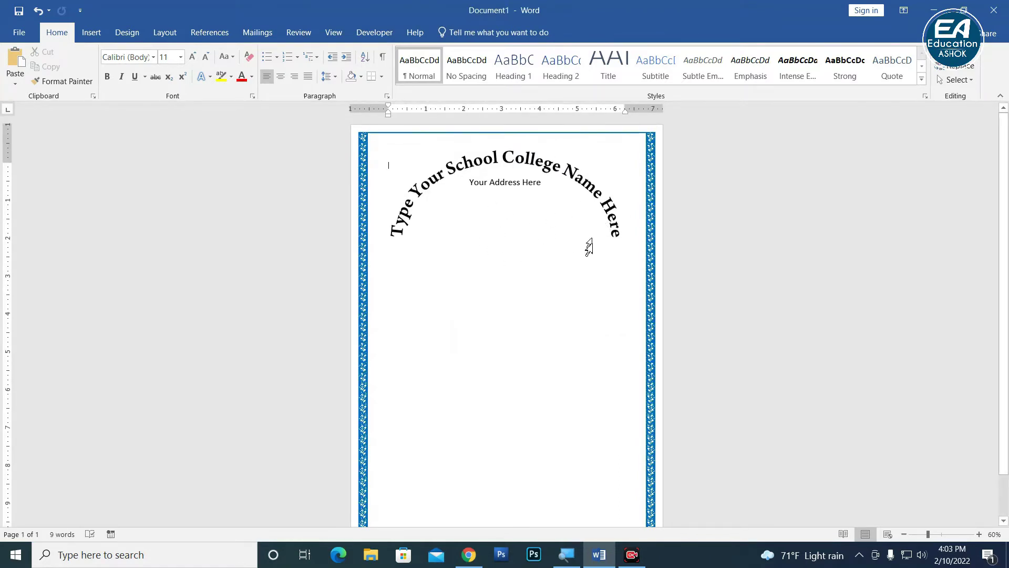
# Insert the logo picture from the New Volume (D:) drive
pyautogui.click(91, 32)
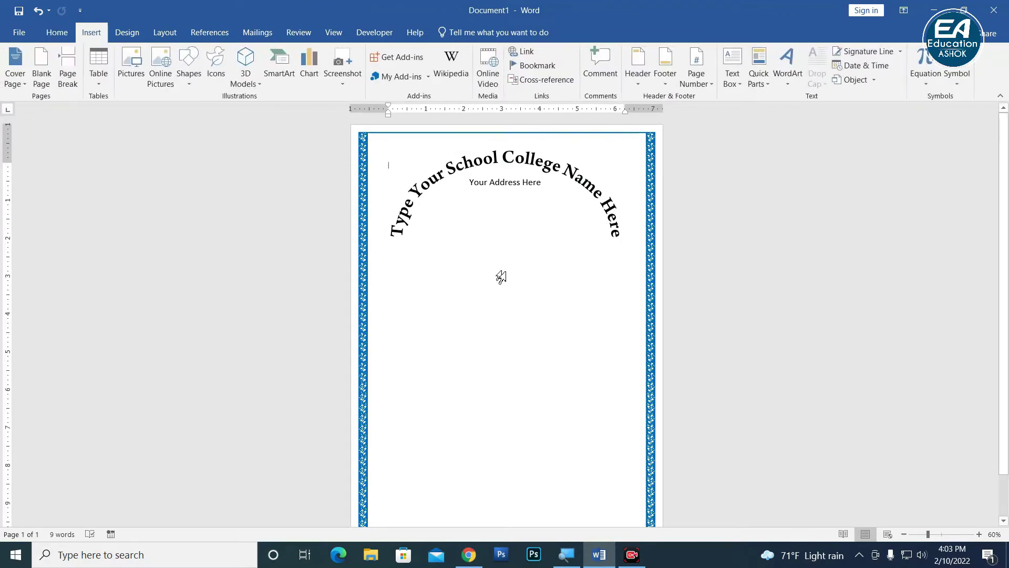
pyautogui.click(128, 69)
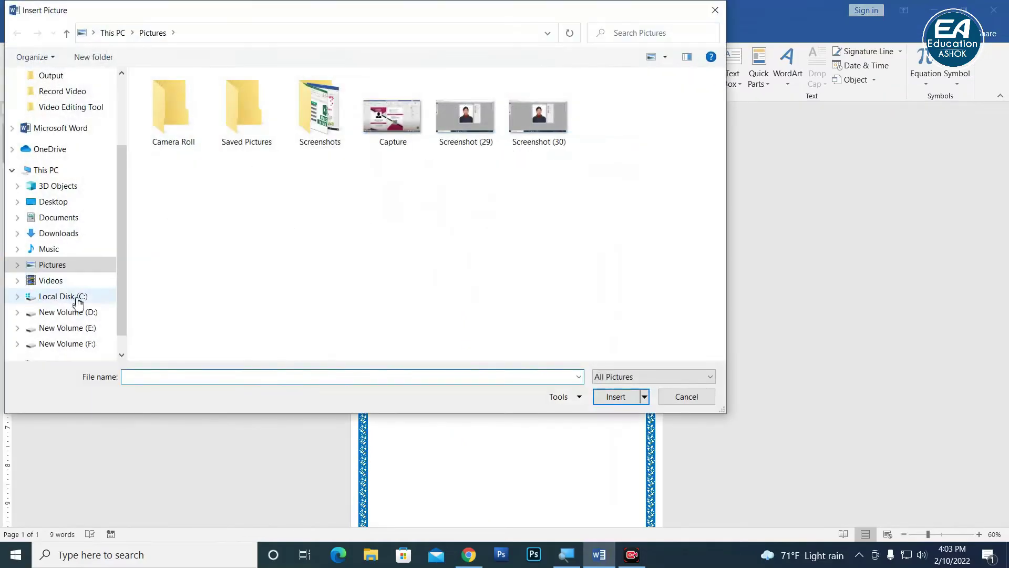
pyautogui.click(66, 312)
pyautogui.scroll(-2, 502, 264)
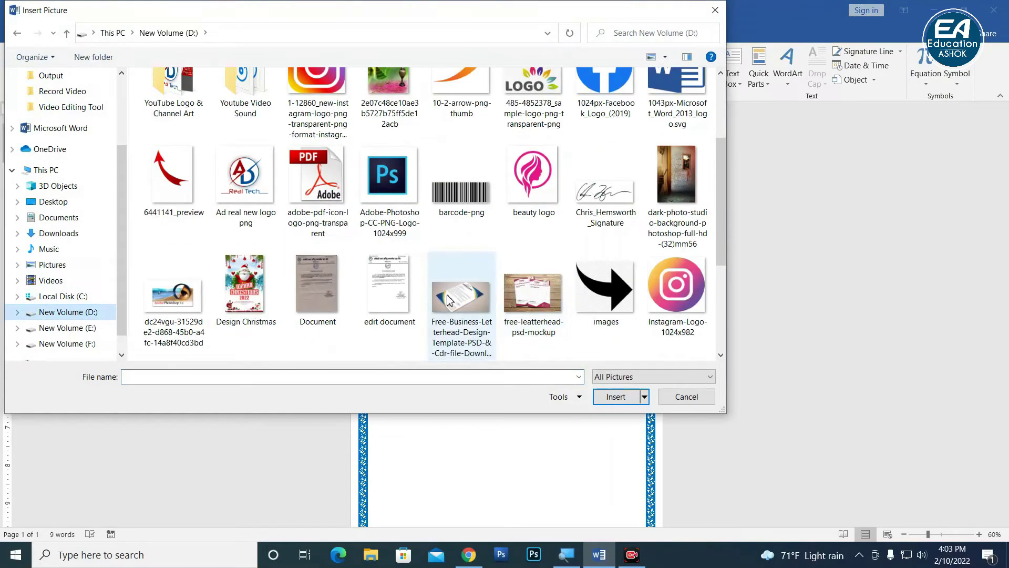
pyautogui.scroll(-3, 473, 263)
pyautogui.click(389, 189)
pyautogui.click(614, 397)
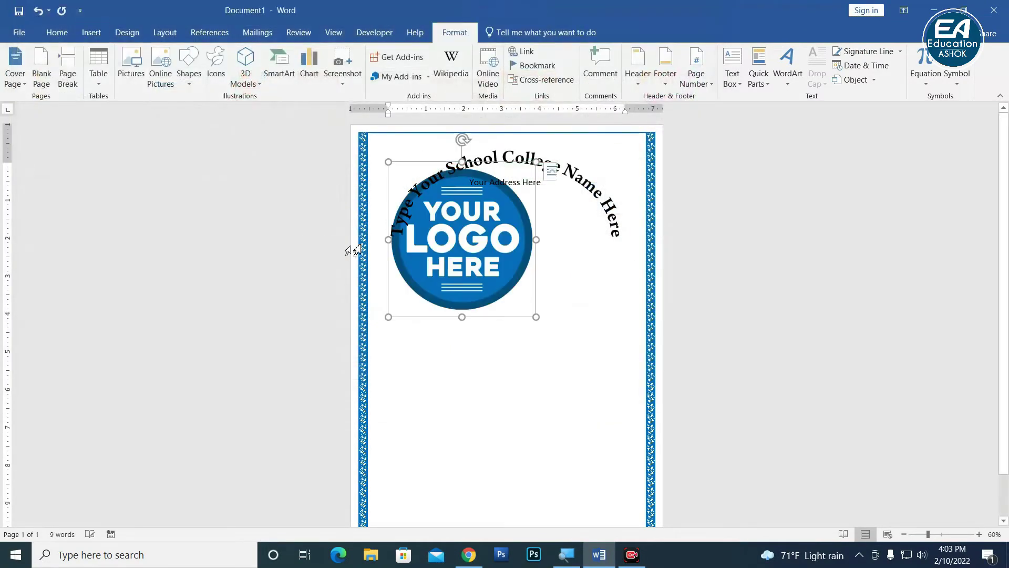
# Set the logo to In Front of Text, shrink it and centre it beneath the address
pyautogui.click(663, 71)
pyautogui.click(688, 187)
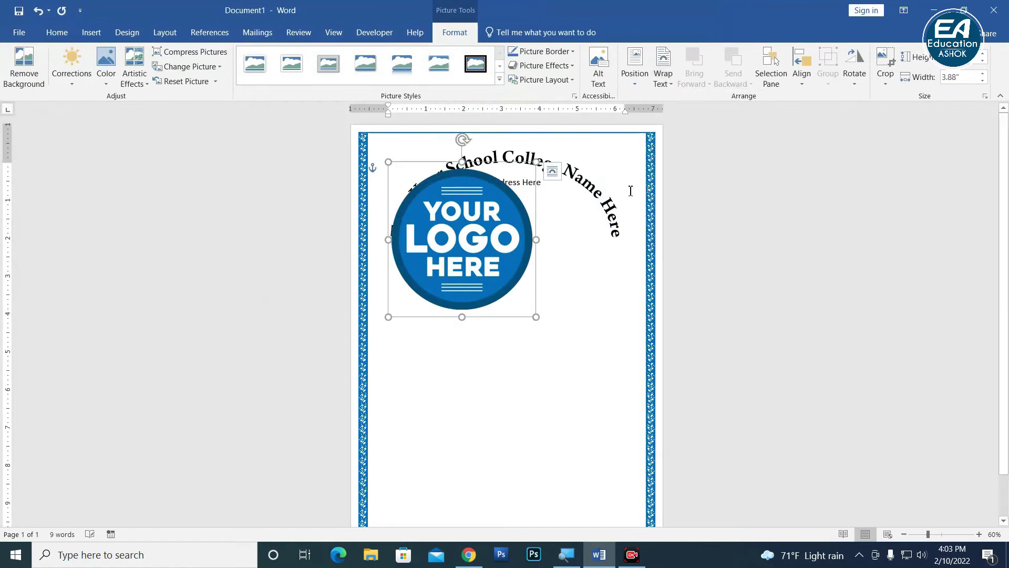
pyautogui.moveTo(536, 162); pyautogui.dragTo(441, 263)
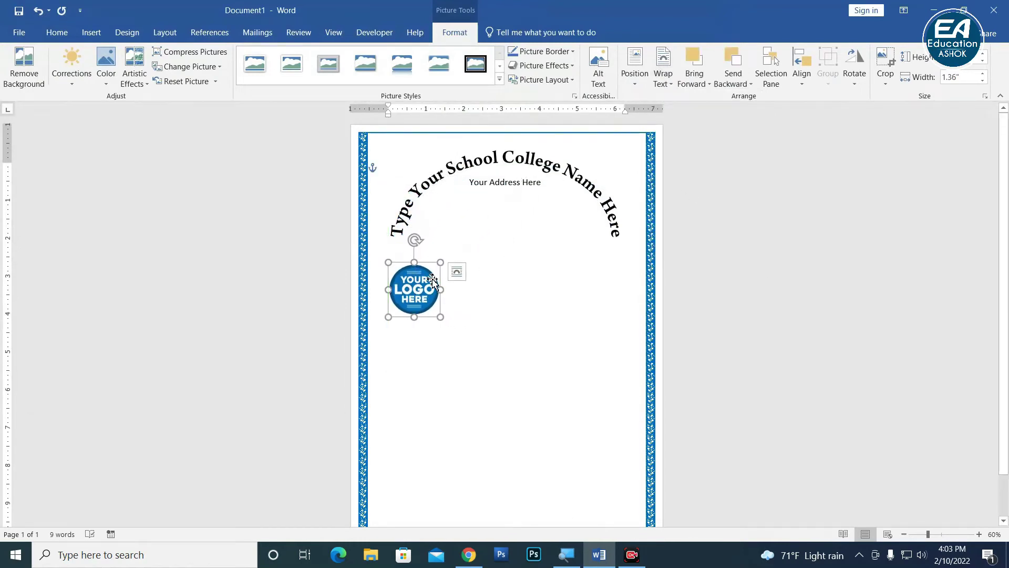
pyautogui.moveTo(427, 282)
pyautogui.mouseDown()
pyautogui.moveTo(531, 199)
pyautogui.moveTo(513, 221)
pyautogui.mouseUp()
pyautogui.keyDown('ctrl'); pyautogui.scroll(-1, 532, 286); pyautogui.keyUp('ctrl')
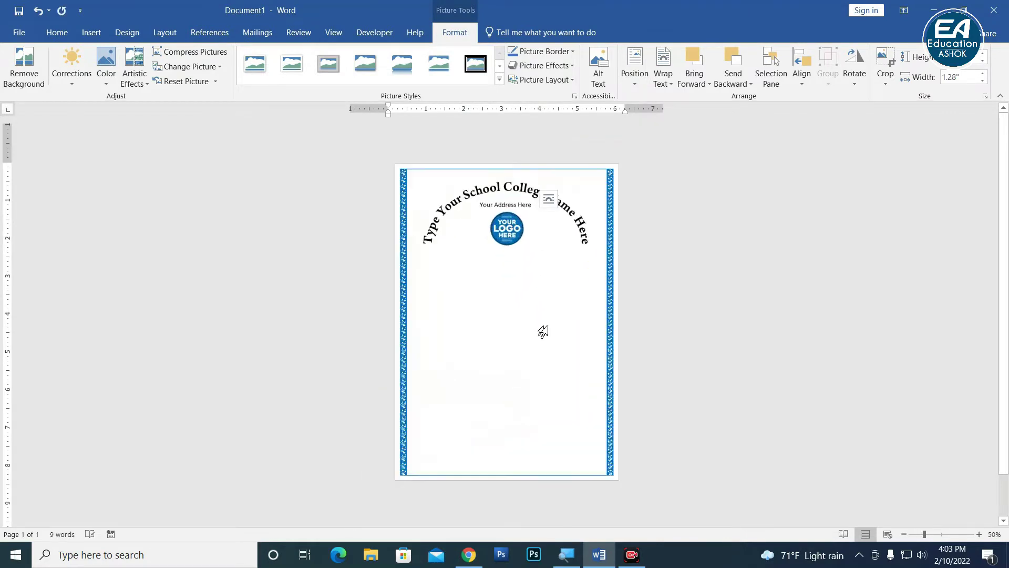
# Colour the arched school name blue with Text Fill and nudge the address line slightly higher
pyautogui.click(474, 316)
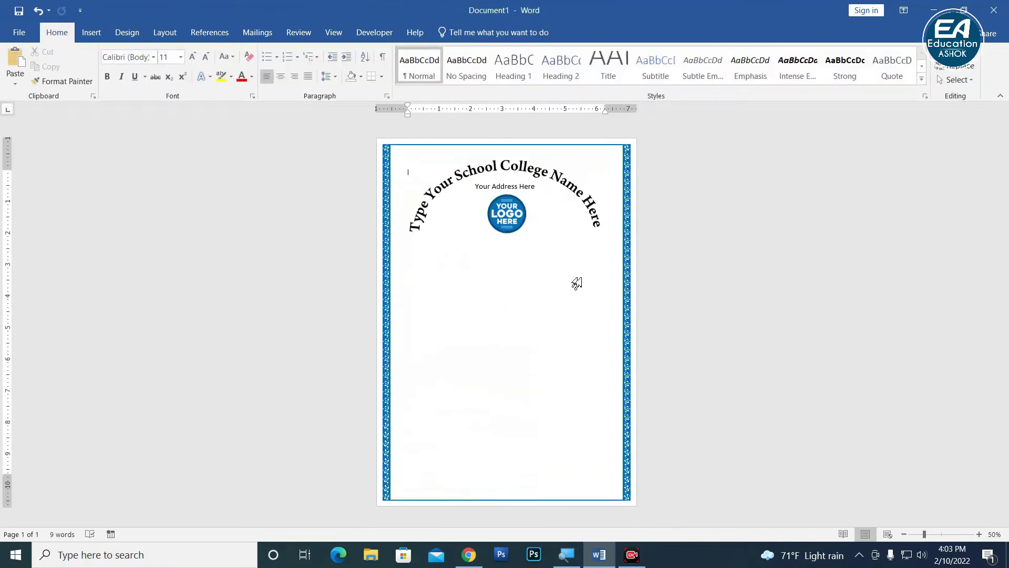
pyautogui.keyDown('ctrl'); pyautogui.scroll(-1, 577, 284); pyautogui.keyUp('ctrl')
pyautogui.keyDown('ctrl'); pyautogui.scroll(2, 547, 294); pyautogui.keyUp('ctrl')
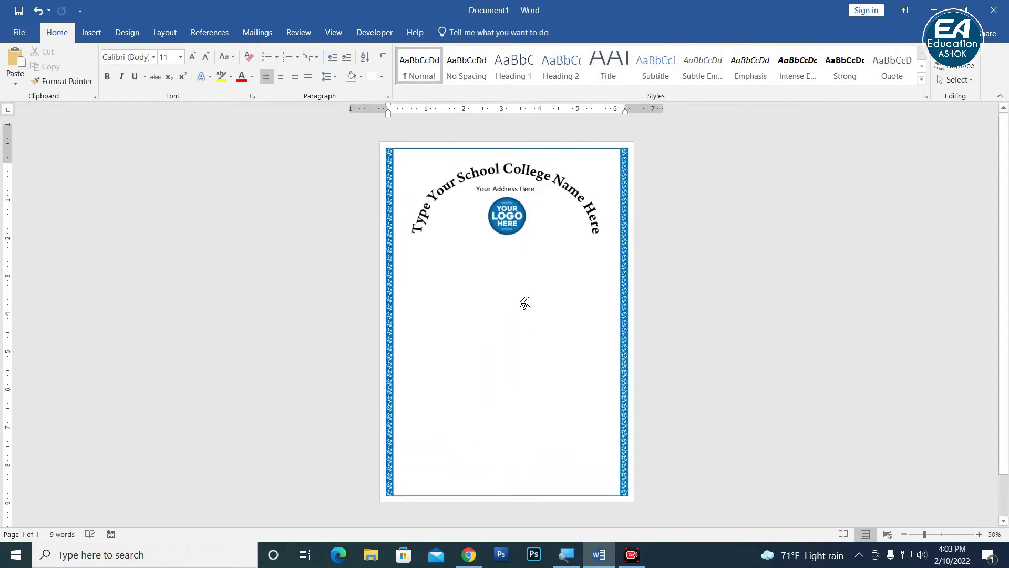
pyautogui.click(416, 240)
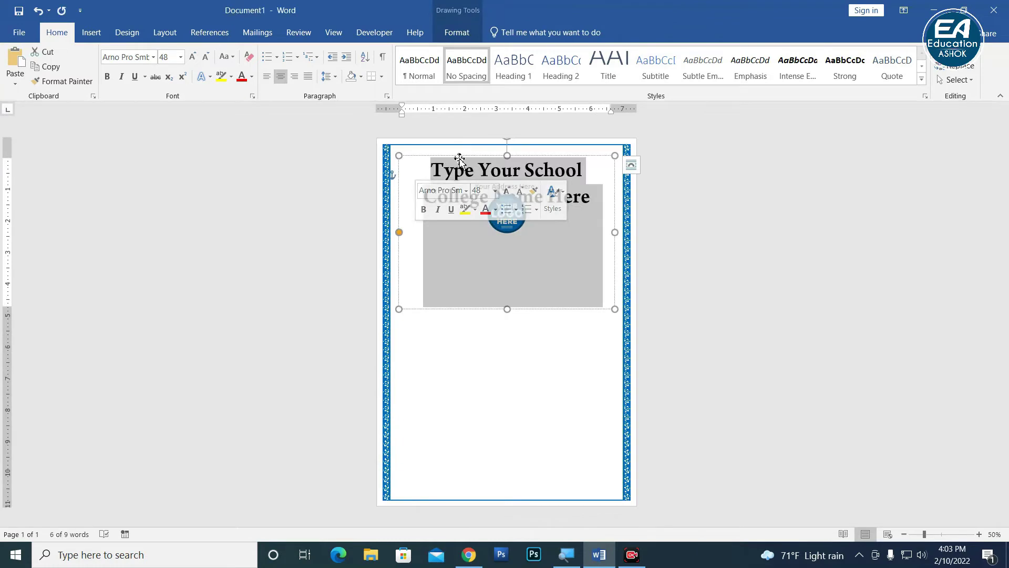
pyautogui.click(457, 33)
pyautogui.click(535, 51)
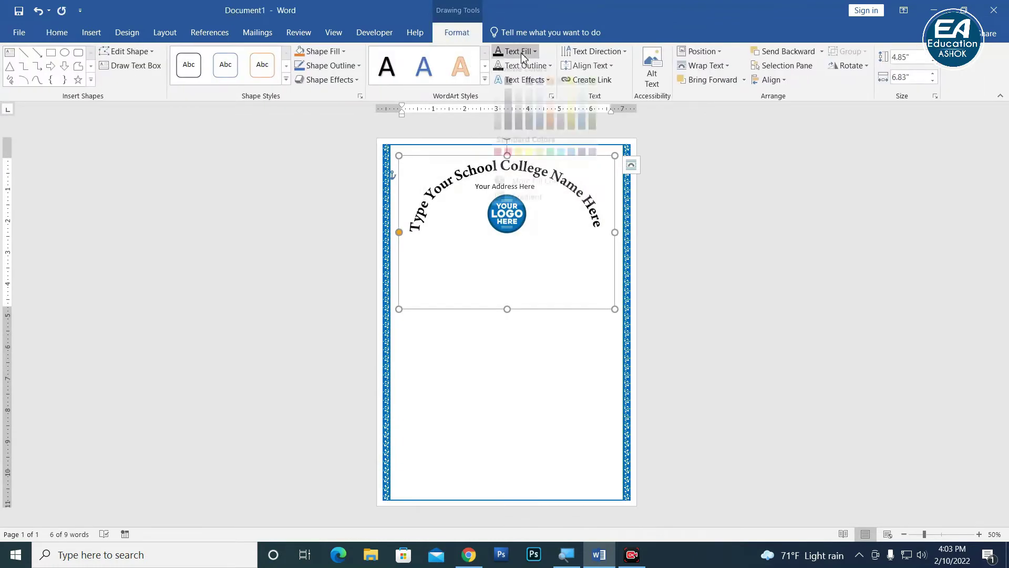
pyautogui.click(572, 166)
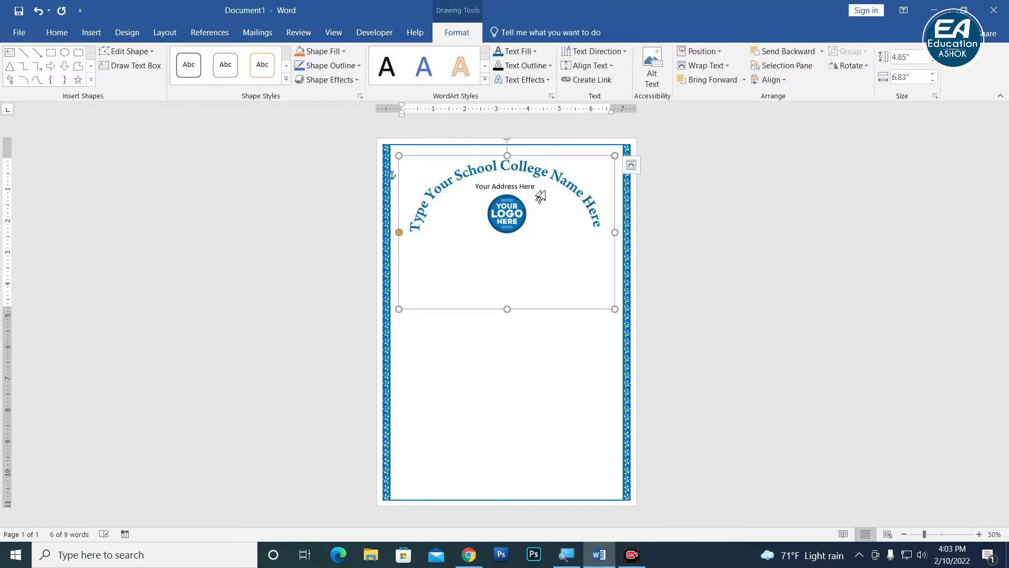
pyautogui.moveTo(512, 192); pyautogui.dragTo(513, 188)
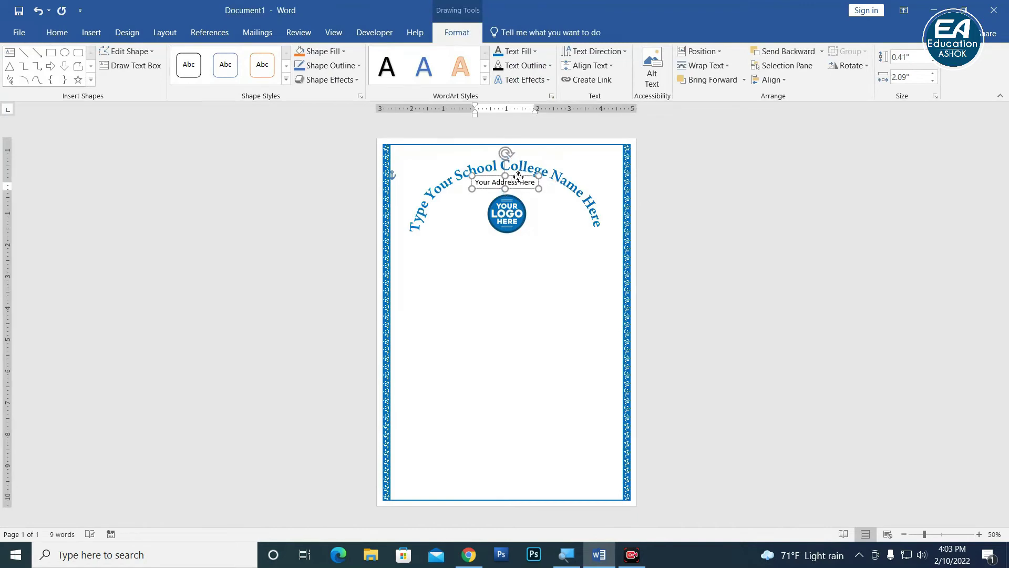
pyautogui.click(471, 237)
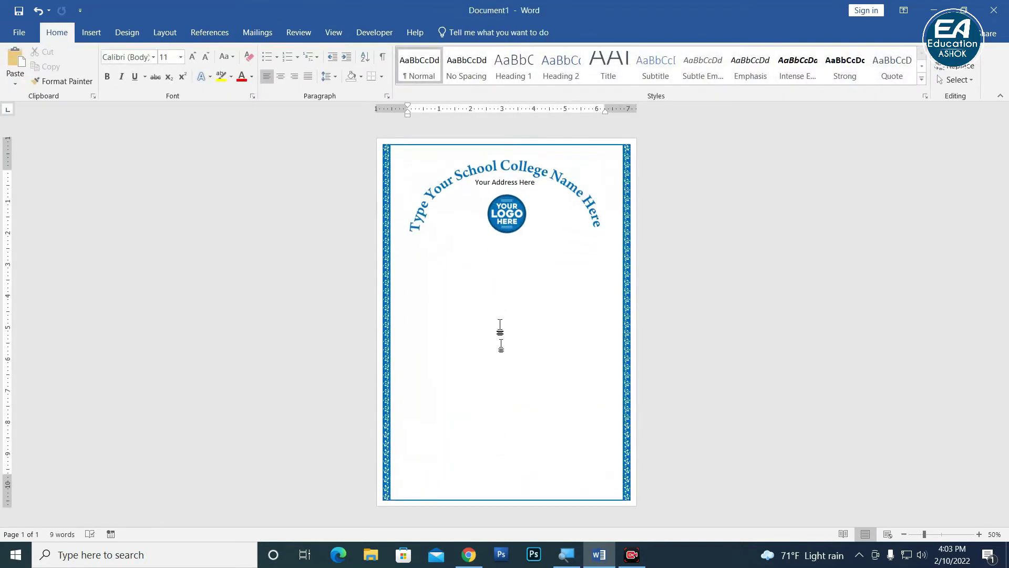
# Draw a straight vertical line below the logo
pyautogui.click(91, 33)
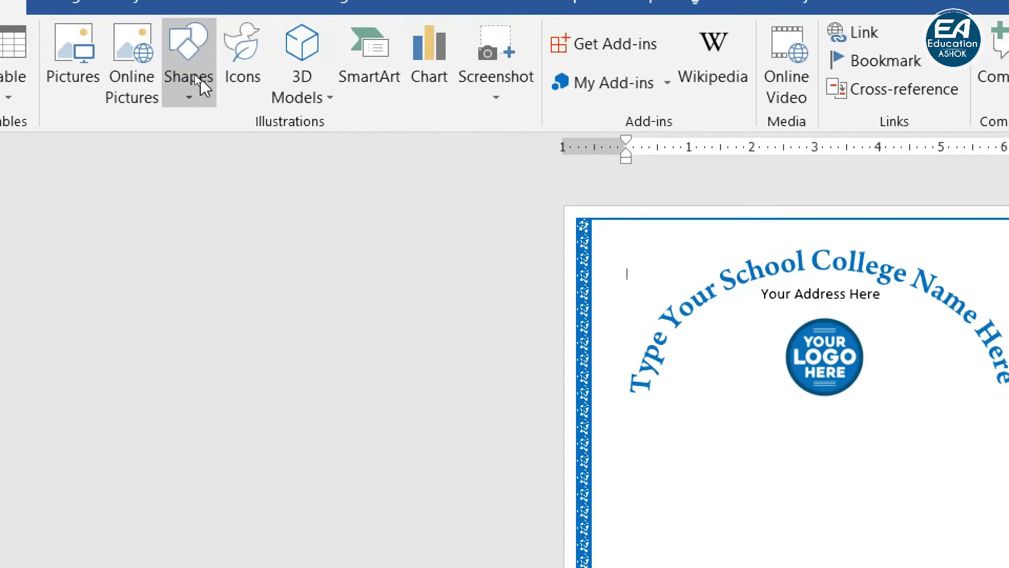
pyautogui.click(191, 77)
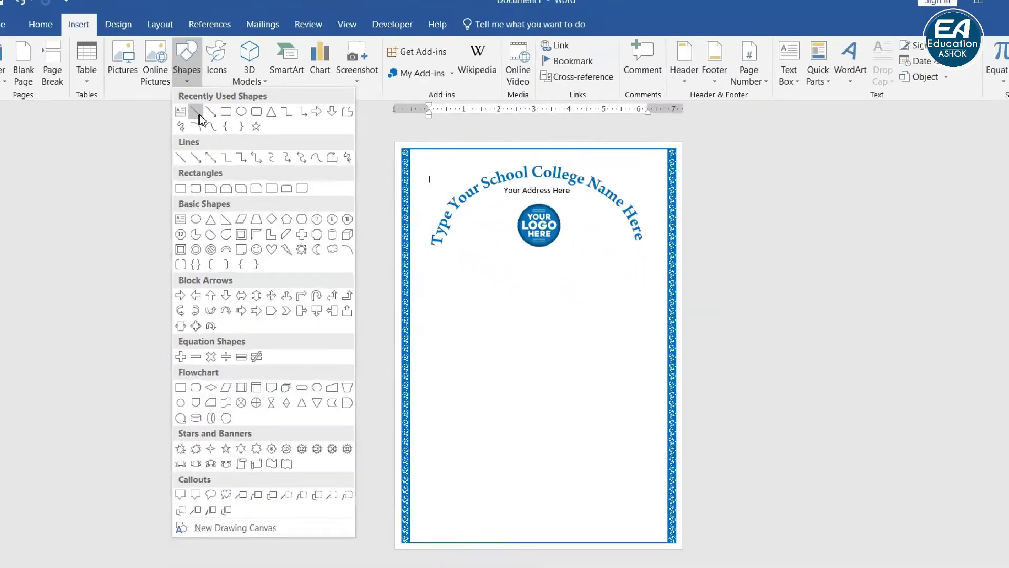
pyautogui.click(200, 115)
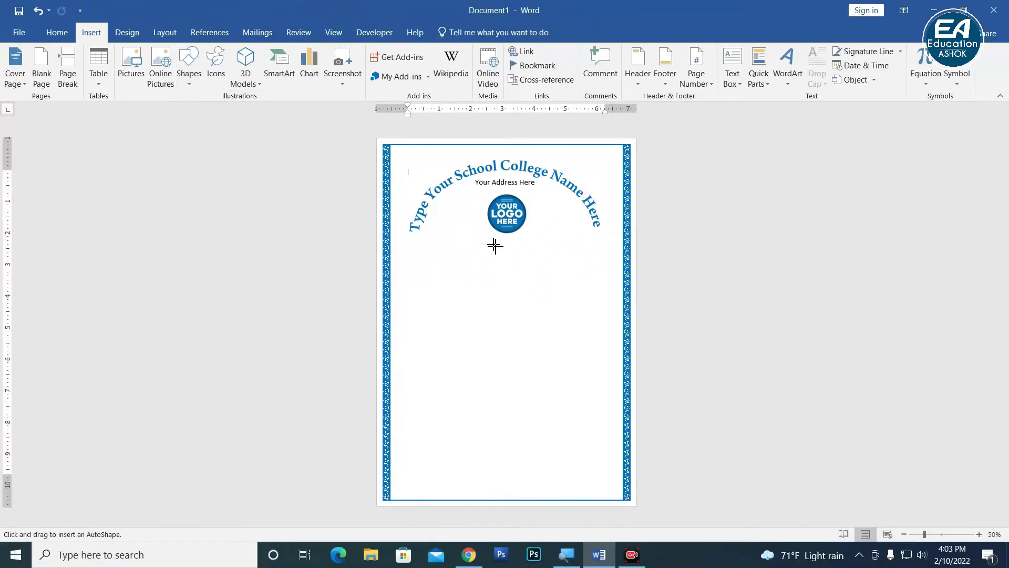
pyautogui.moveTo(496, 243); pyautogui.dragTo(495, 384)
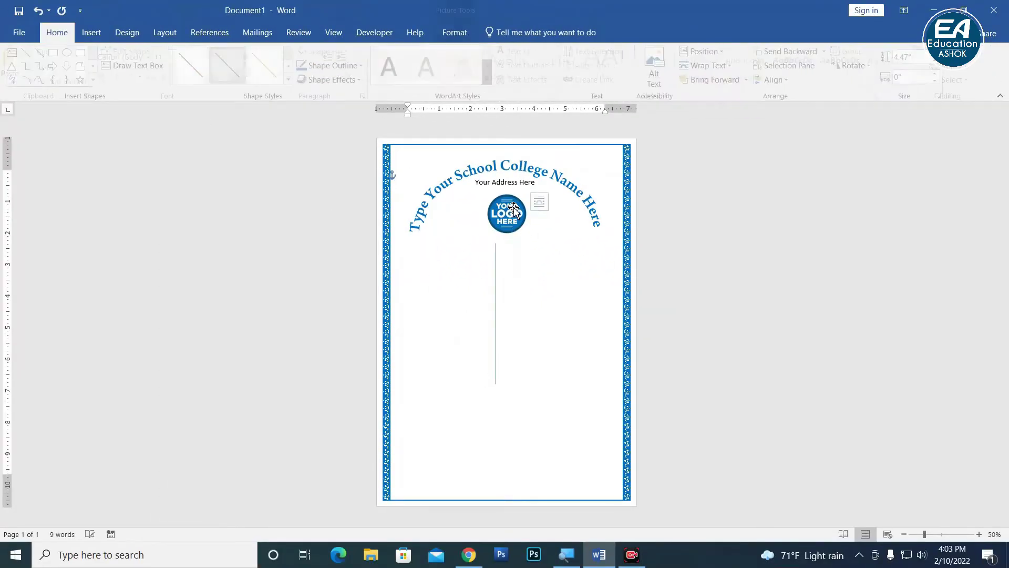
# Centre the logo horizontally on the page with Align Center
pyautogui.click(455, 32)
pyautogui.click(529, 225)
pyautogui.scroll(4, 530, 225)
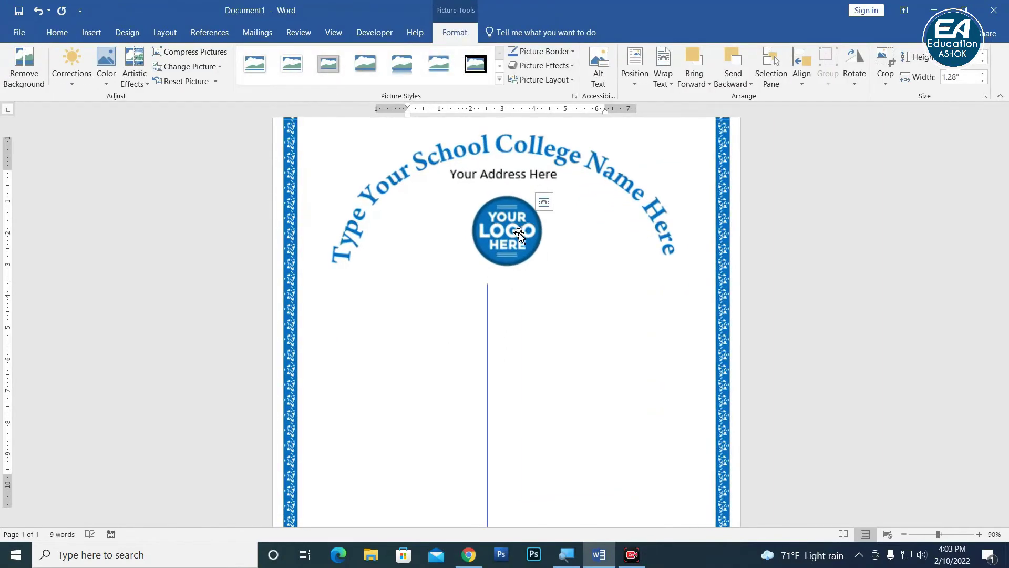
pyautogui.click(802, 74)
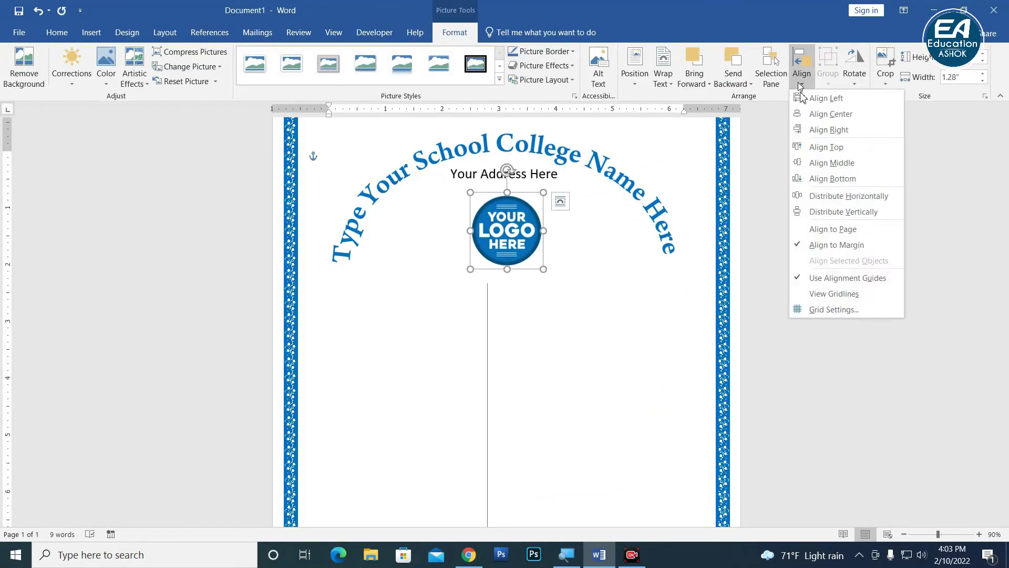
pyautogui.click(834, 119)
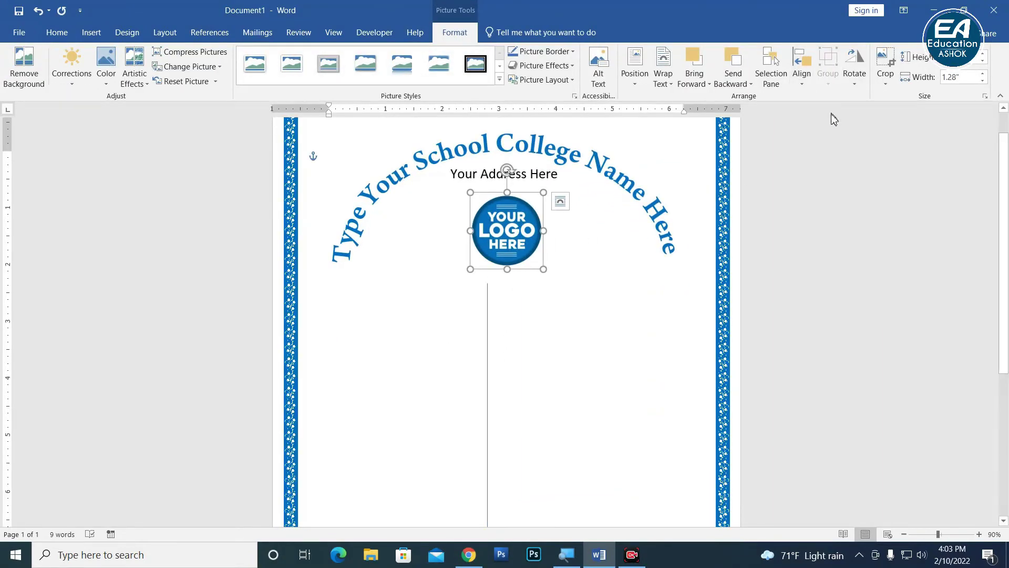
# Centre the vertical line on the page under the logo and extend it further down
pyautogui.click(488, 370)
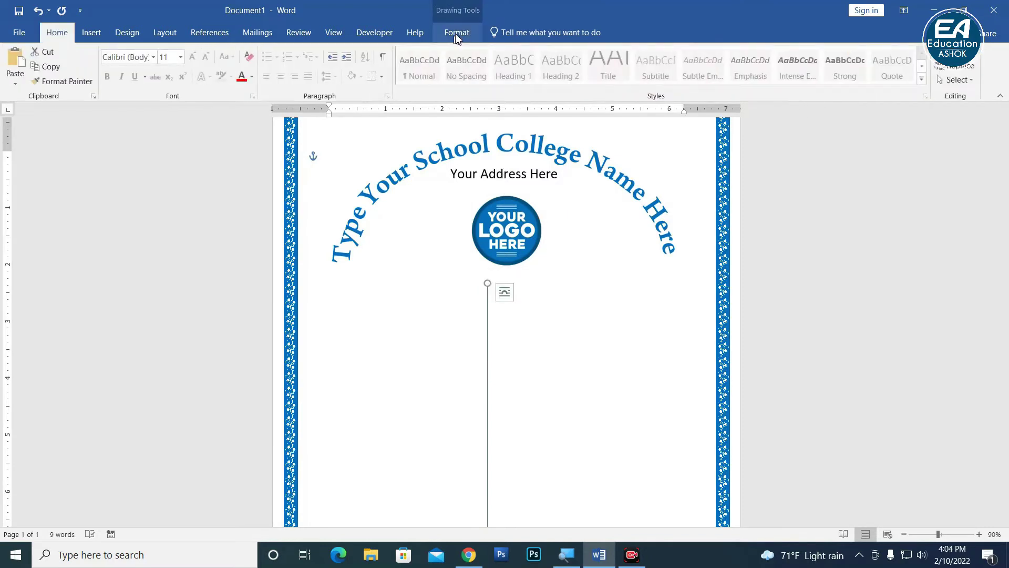
pyautogui.click(457, 32)
pyautogui.click(771, 80)
pyautogui.click(789, 112)
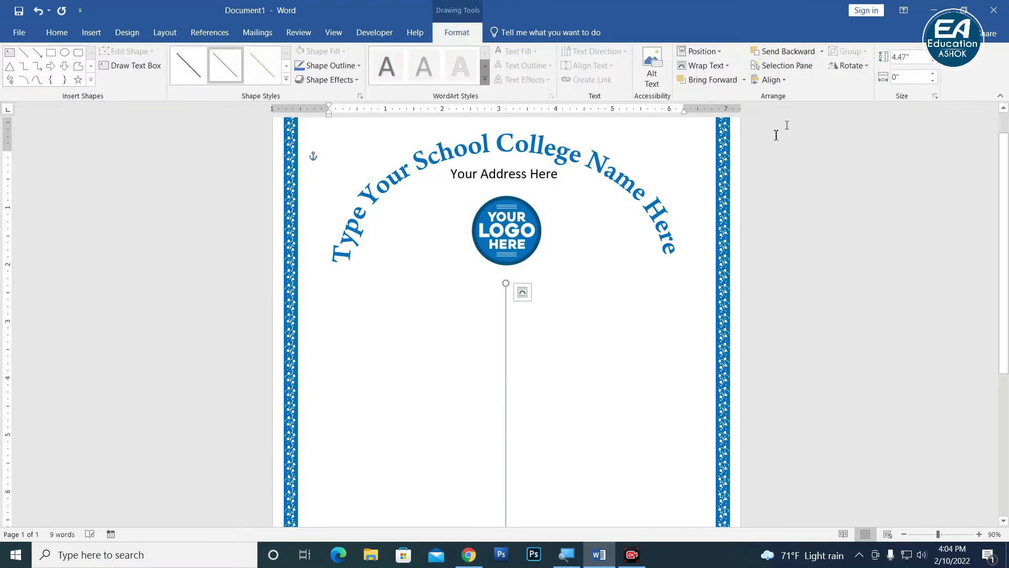
pyautogui.scroll(-5, 525, 356)
pyautogui.moveTo(510, 367); pyautogui.dragTo(497, 266)
pyautogui.scroll(3, 547, 311)
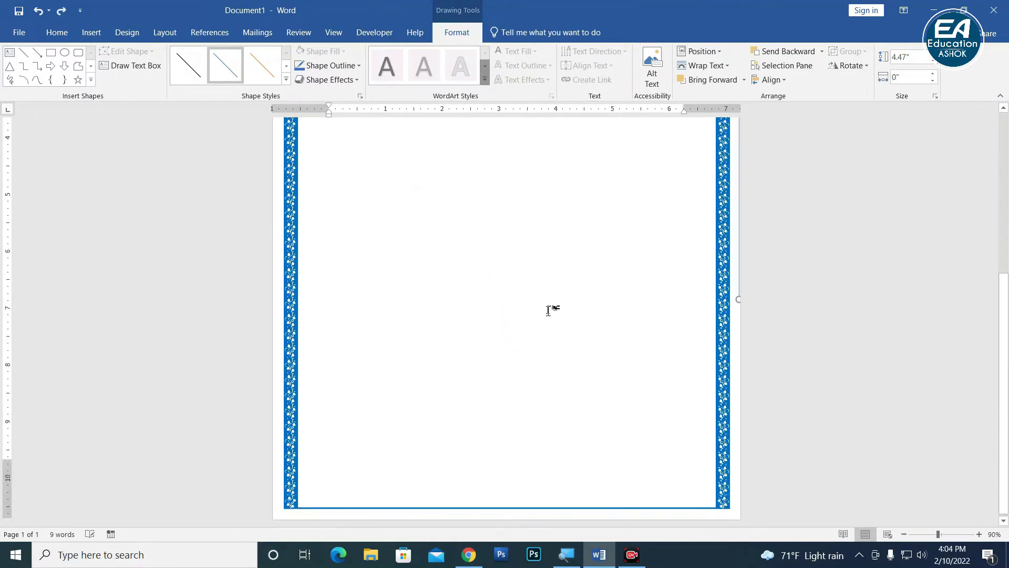
pyautogui.scroll(3, 550, 296)
pyautogui.scroll(3, 550, 296)
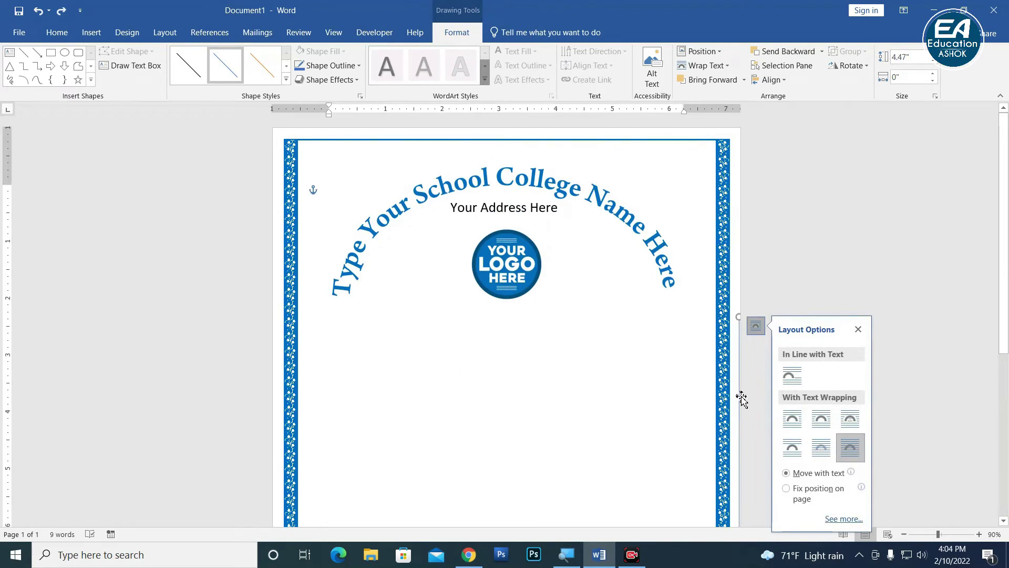
pyautogui.moveTo(741, 398)
pyautogui.mouseDown()
pyautogui.moveTo(500, 391)
pyautogui.moveTo(501, 357)
pyautogui.mouseUp()
pyautogui.scroll(-2, 559, 356)
pyautogui.scroll(-2, 542, 384)
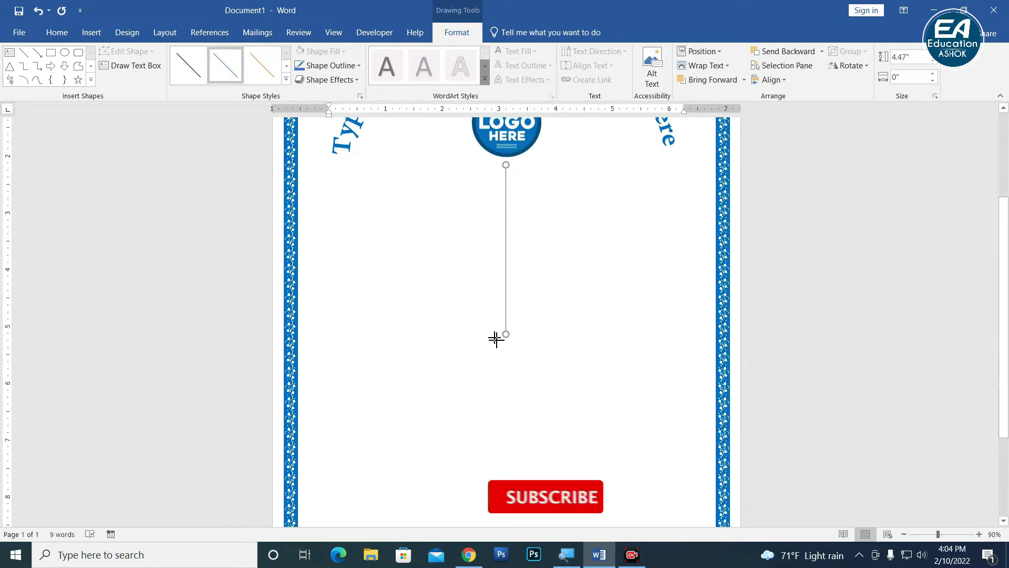
pyautogui.moveTo(495, 298); pyautogui.dragTo(496, 344)
pyautogui.scroll(-2, 543, 342)
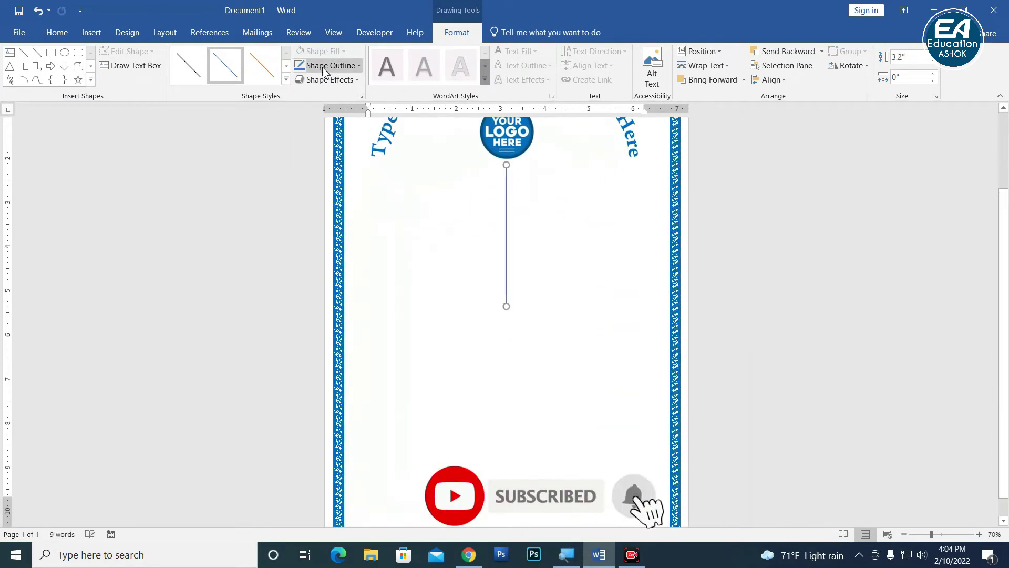
# Make the vertical line blue with a 6 pt weight
pyautogui.click(341, 70)
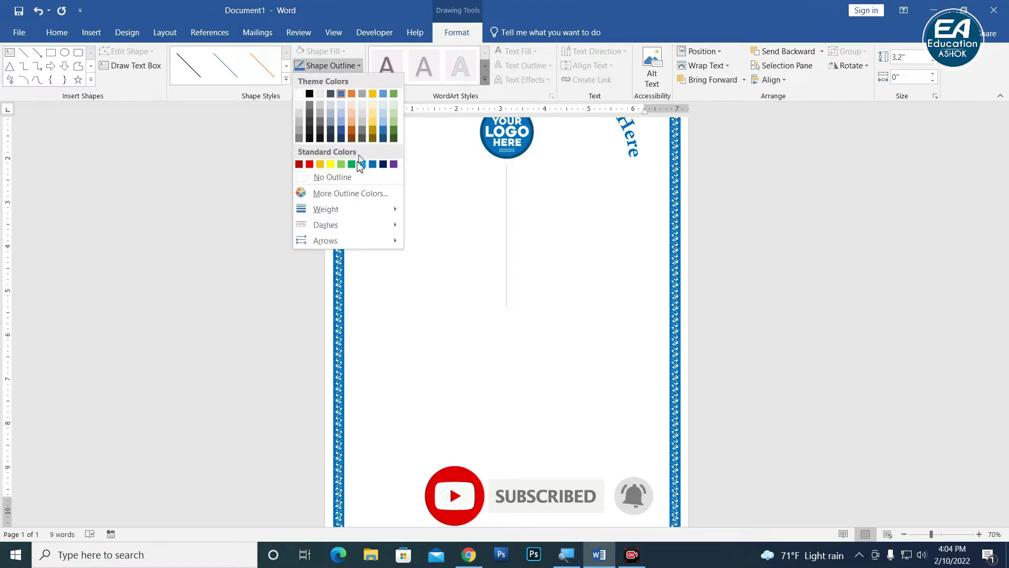
pyautogui.click(353, 162)
pyautogui.click(348, 66)
pyautogui.moveTo(326, 209)
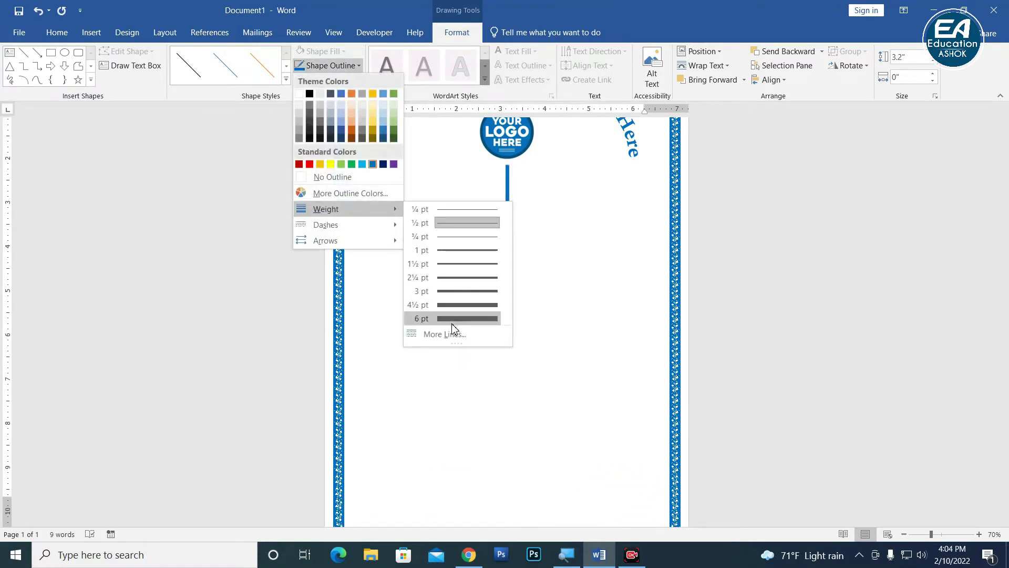
pyautogui.click(453, 323)
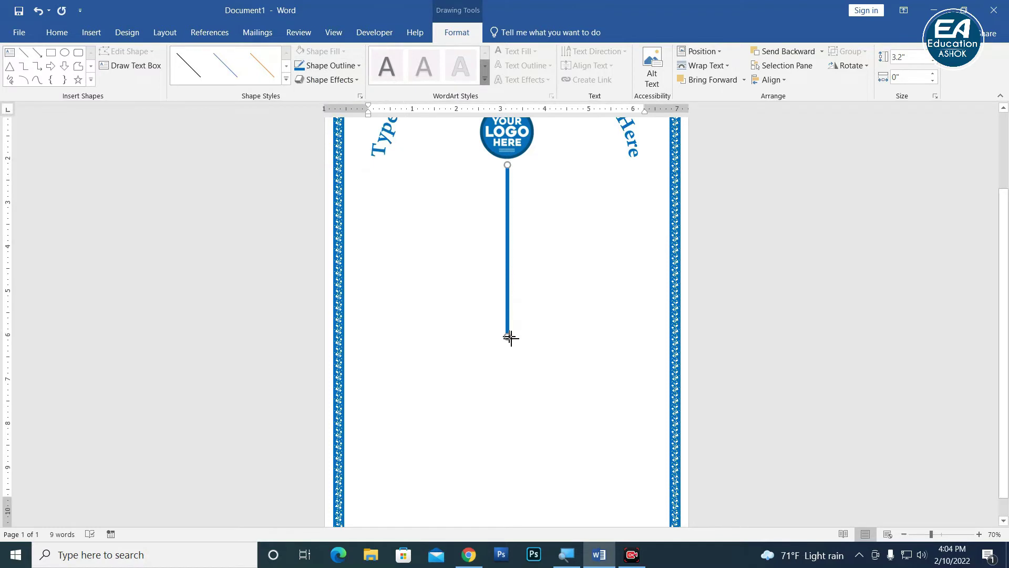
# Duplicate the blue line into three copies and arrange them side by side
pyautogui.moveTo(509, 300); pyautogui.dragTo(518, 283)
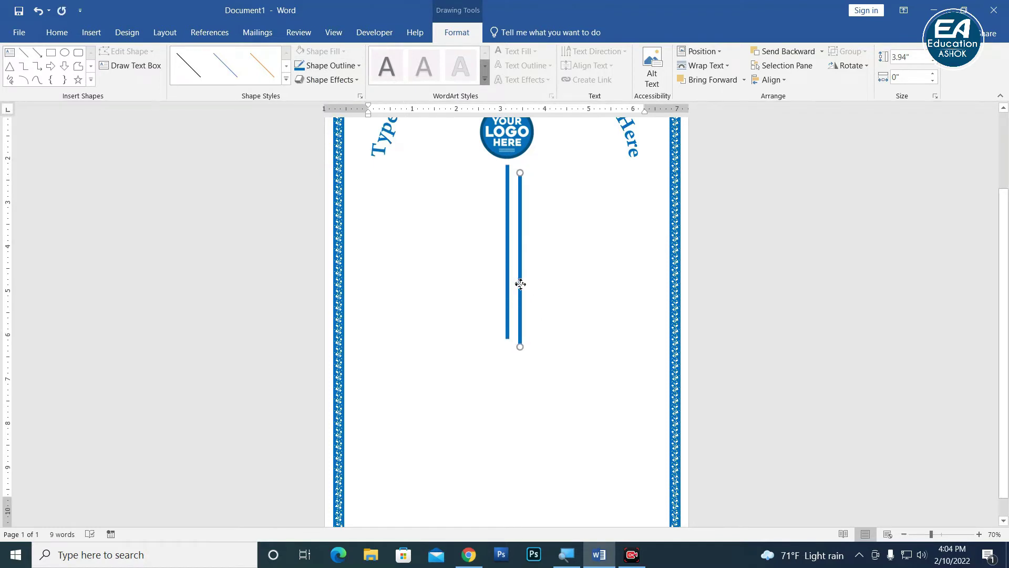
pyautogui.hotkey('ctrl', 'd')
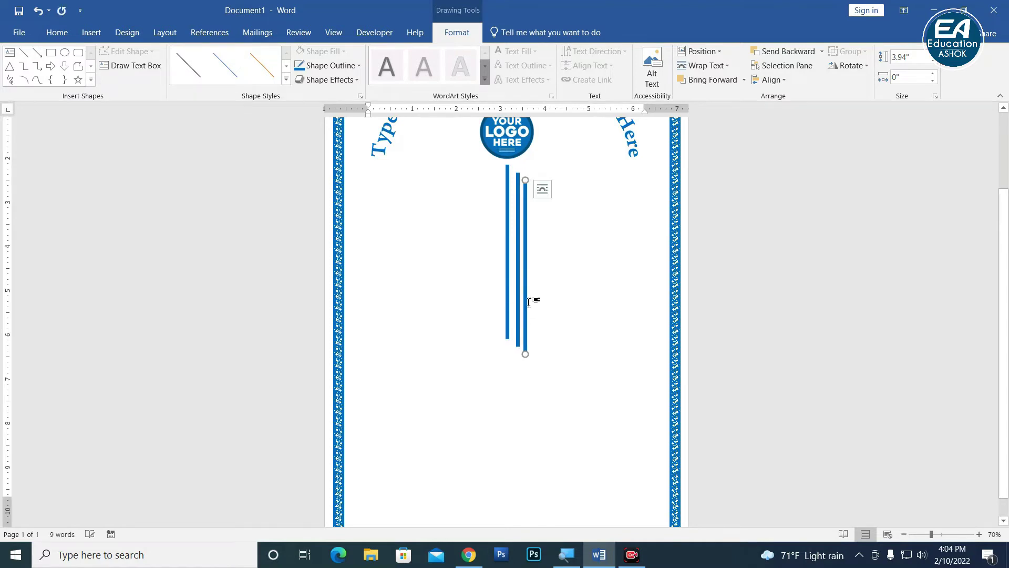
pyautogui.moveTo(527, 304); pyautogui.dragTo(499, 296)
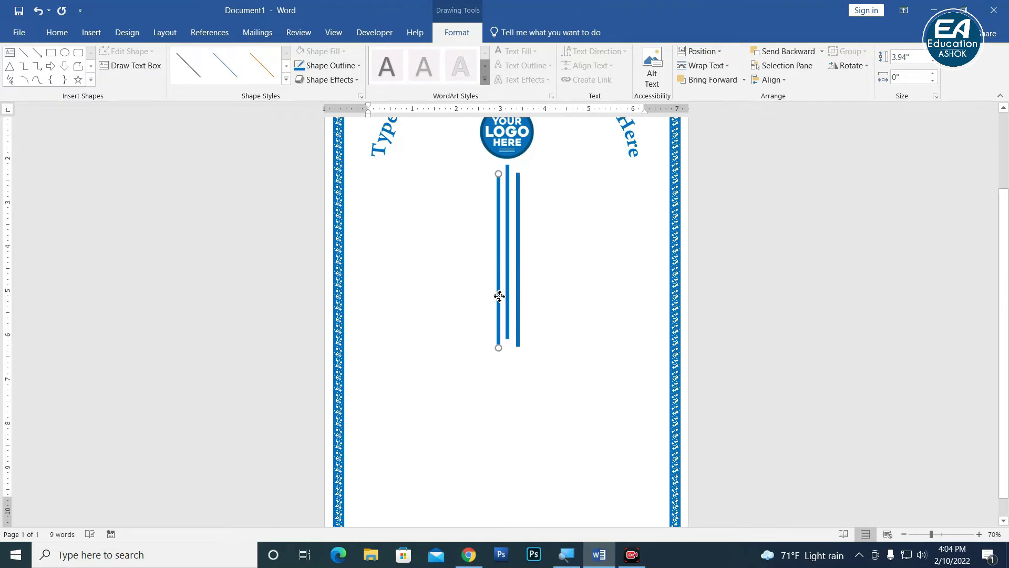
pyautogui.moveTo(500, 296); pyautogui.dragTo(498, 295)
# Zoom in to inspect the three blue lines under the logo, then deselect and zoom back out
pyautogui.click(717, 320)
pyautogui.scroll(2, 579, 320)
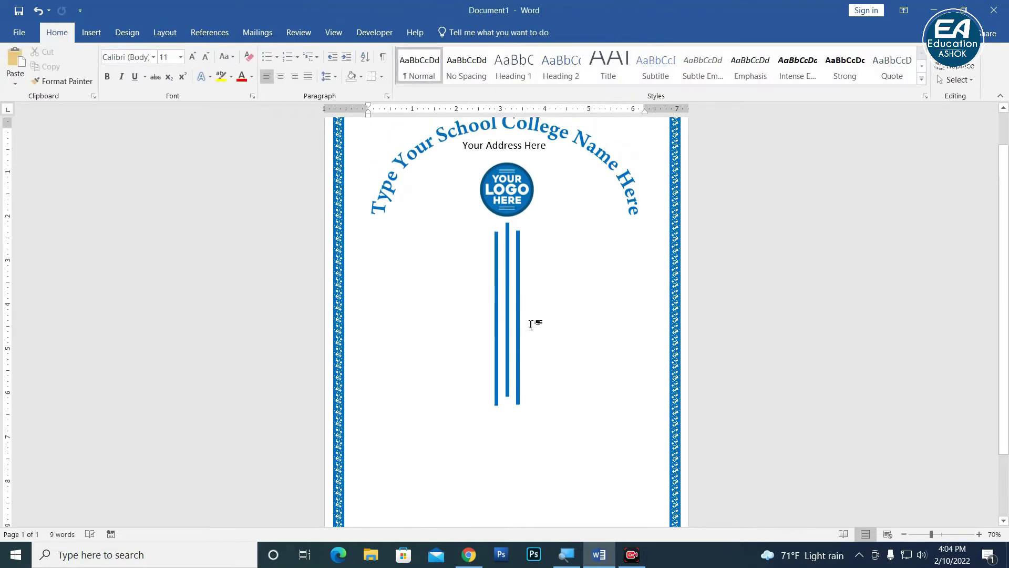
pyautogui.keyDown('ctrl'); pyautogui.scroll(4, 522, 323); pyautogui.keyUp('ctrl')
pyautogui.keyDown('ctrl'); pyautogui.scroll(2, 526, 333); pyautogui.keyUp('ctrl')
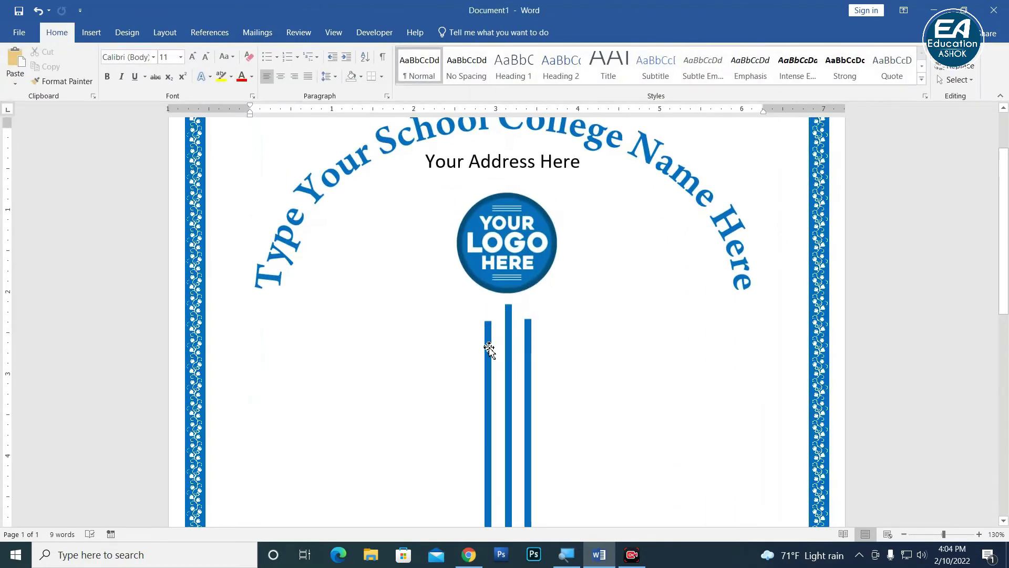
pyautogui.click(488, 350)
pyautogui.click(799, 352)
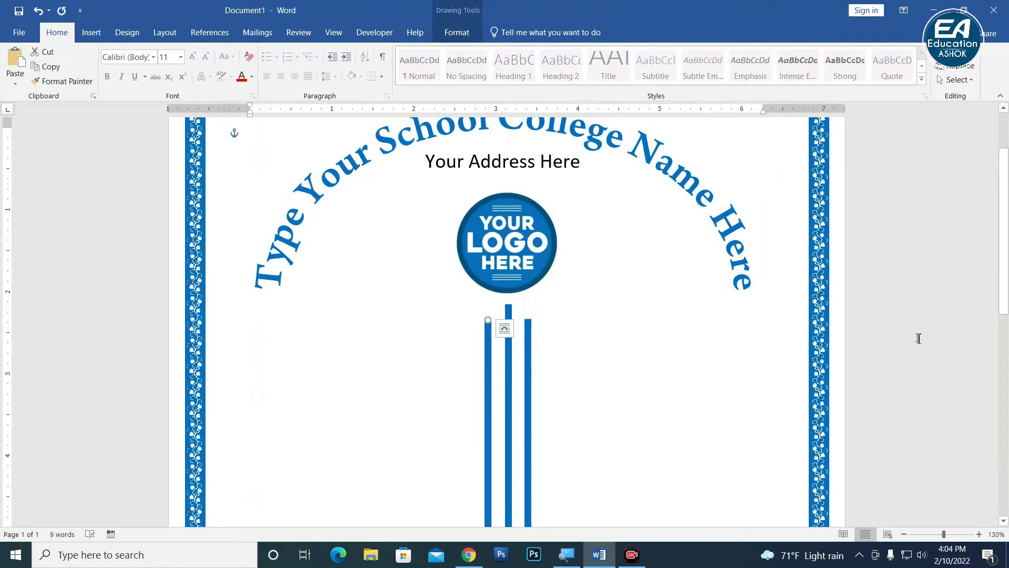
pyautogui.keyDown('ctrl'); pyautogui.scroll(-11, 650, 345); pyautogui.keyUp('ctrl')
pyautogui.keyDown('ctrl'); pyautogui.scroll(3, 650, 346); pyautogui.keyUp('ctrl')
pyautogui.keyDown('ctrl'); pyautogui.scroll(1, 597, 360); pyautogui.keyUp('ctrl')
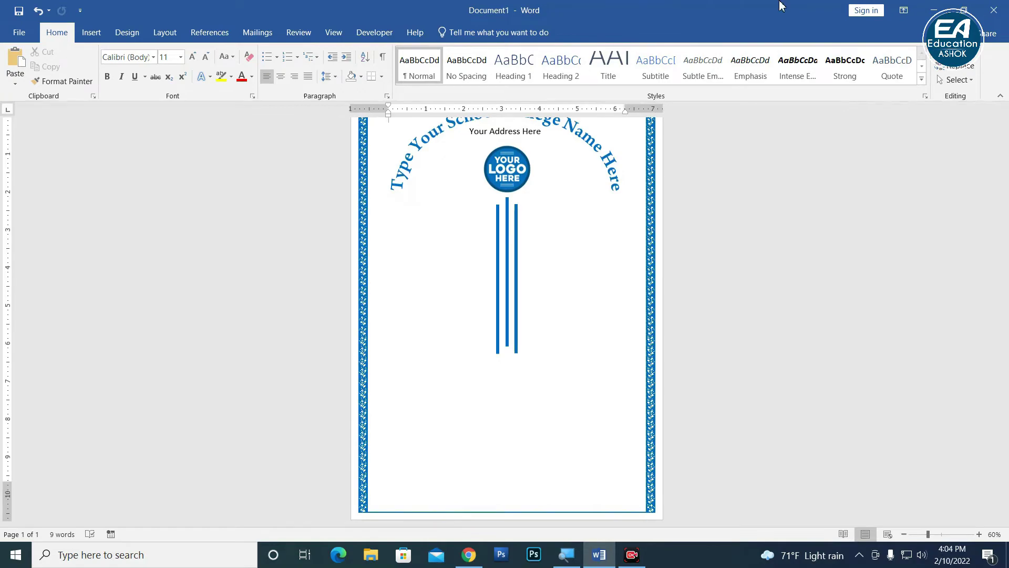
# Draw a Horizontal Scroll banner from Stars and Banners below the three blue lines
pyautogui.click(91, 32)
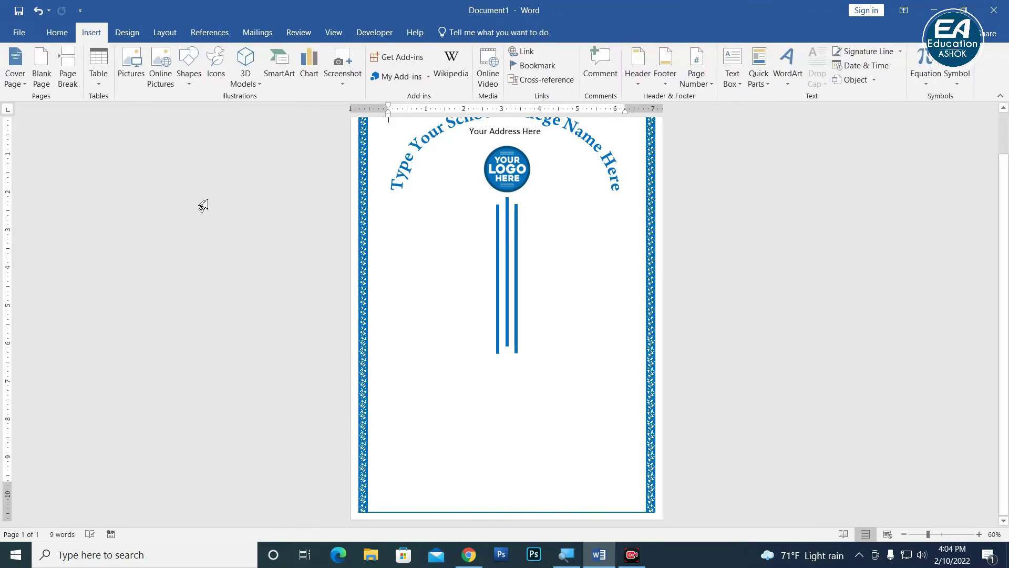
pyautogui.click(189, 76)
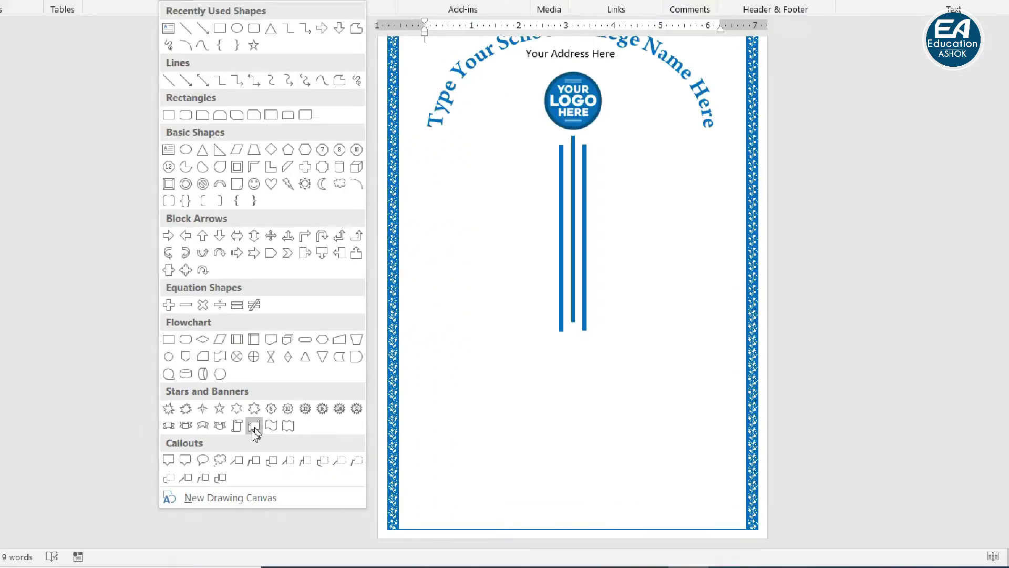
pyautogui.click(252, 425)
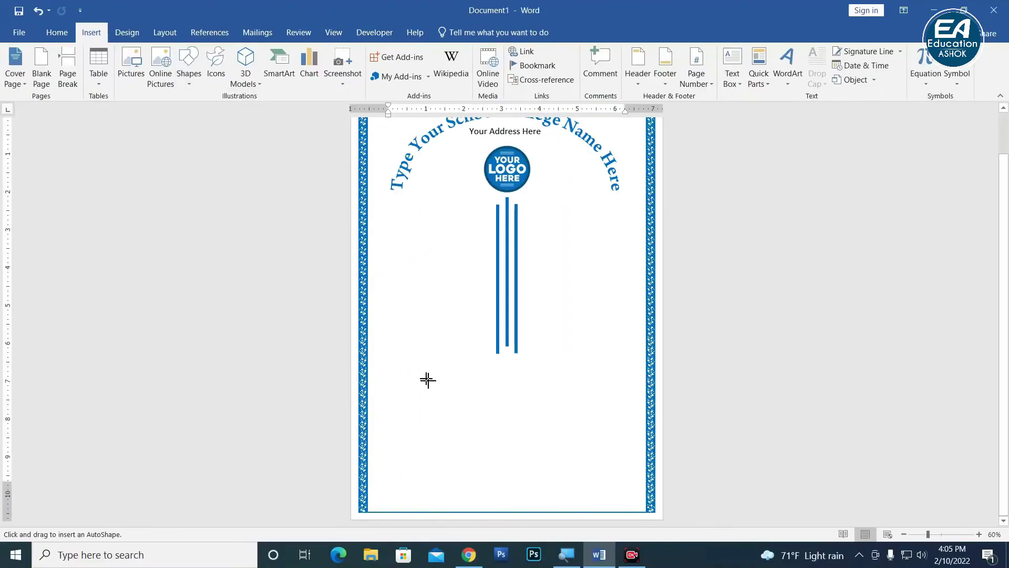
pyautogui.moveTo(416, 367); pyautogui.dragTo(605, 472)
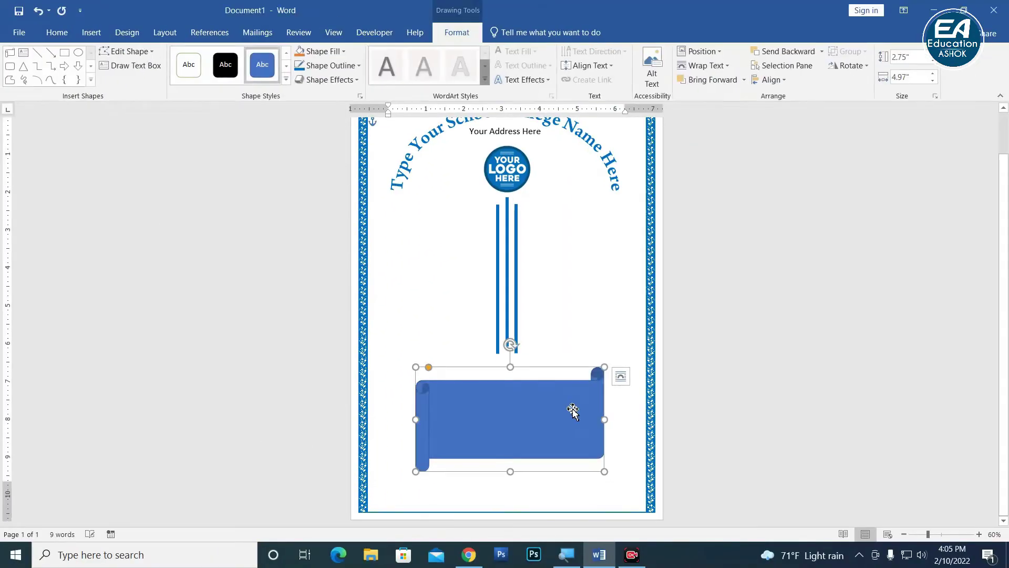
# Give the banner no fill and a 3 pt blue outline, and nudge it slightly up
pyautogui.click(318, 51)
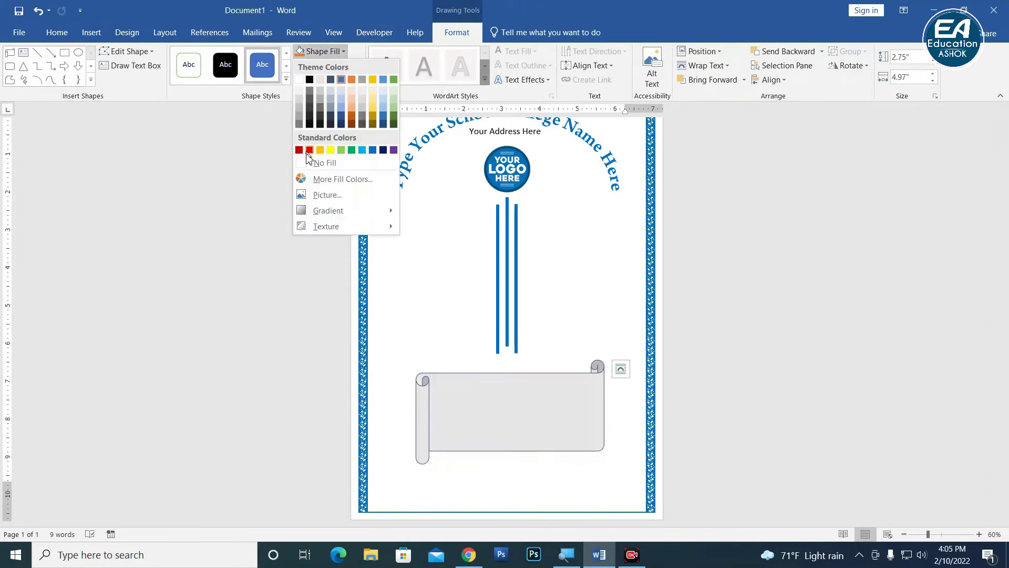
pyautogui.click(318, 164)
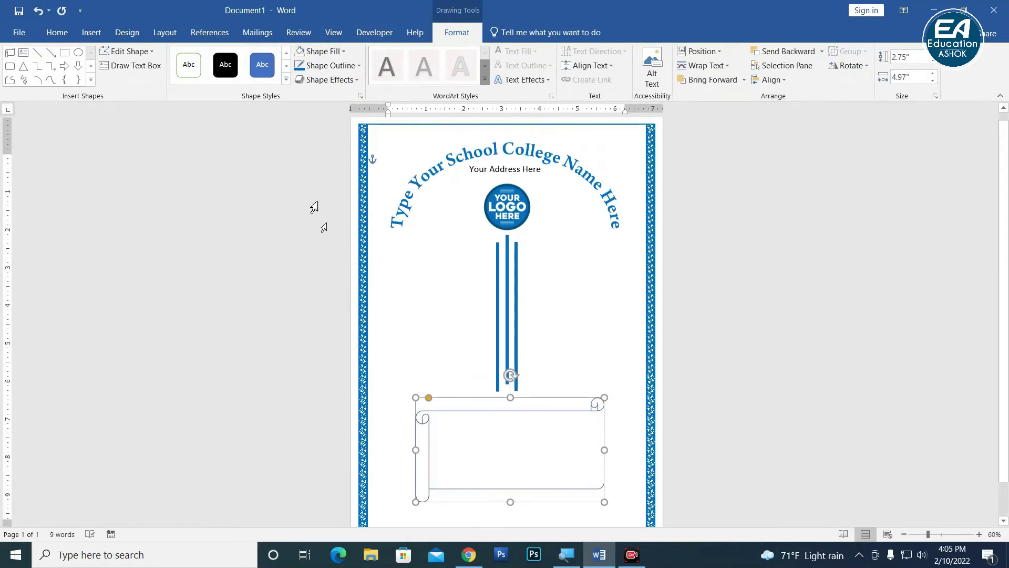
pyautogui.scroll(1, 318, 206)
pyautogui.click(330, 65)
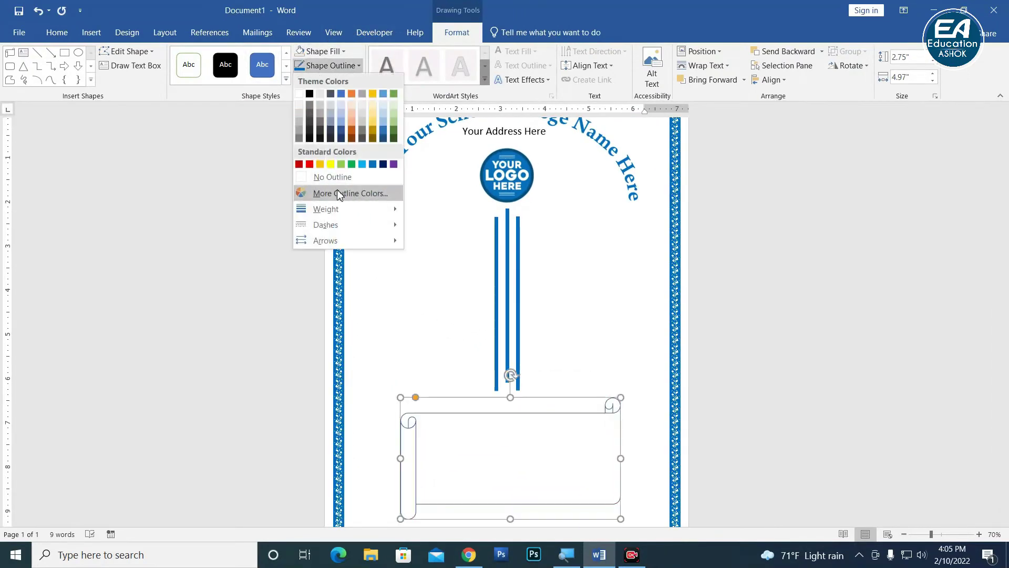
pyautogui.click(363, 164)
pyautogui.click(340, 69)
pyautogui.moveTo(326, 209)
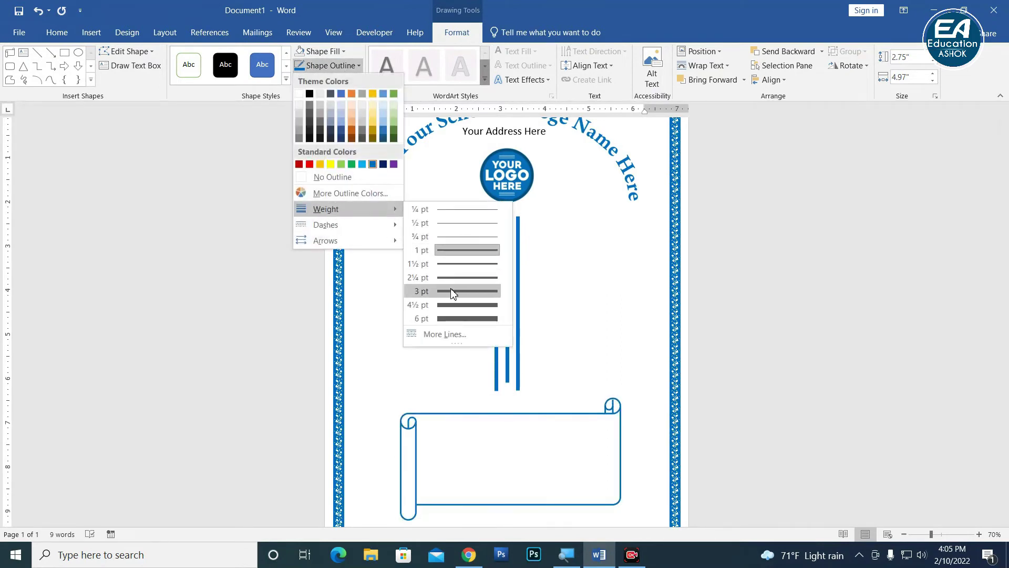
pyautogui.click(450, 291)
pyautogui.scroll(-4, 651, 426)
pyautogui.scroll(1, 638, 434)
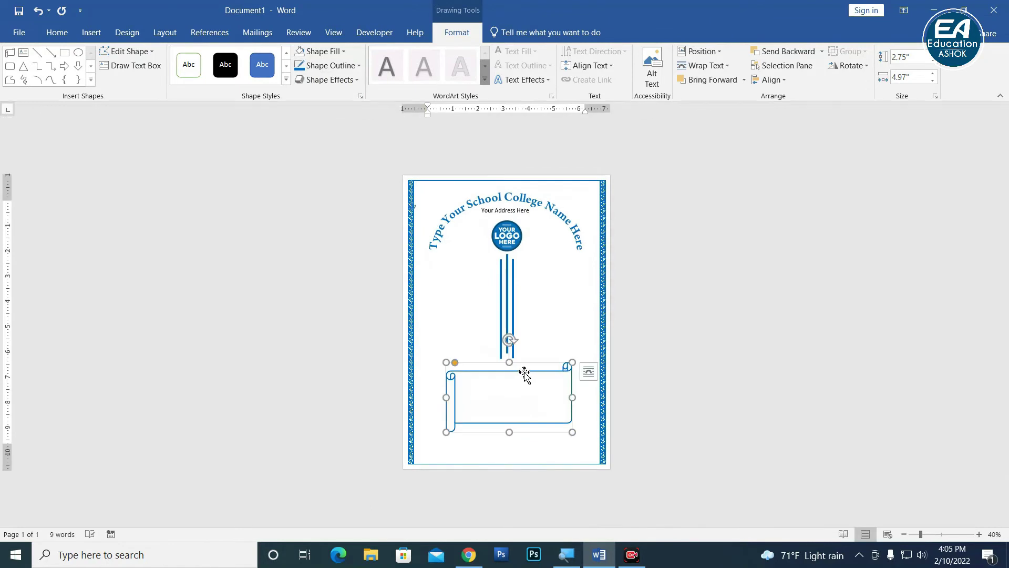
pyautogui.moveTo(526, 366); pyautogui.dragTo(525, 361)
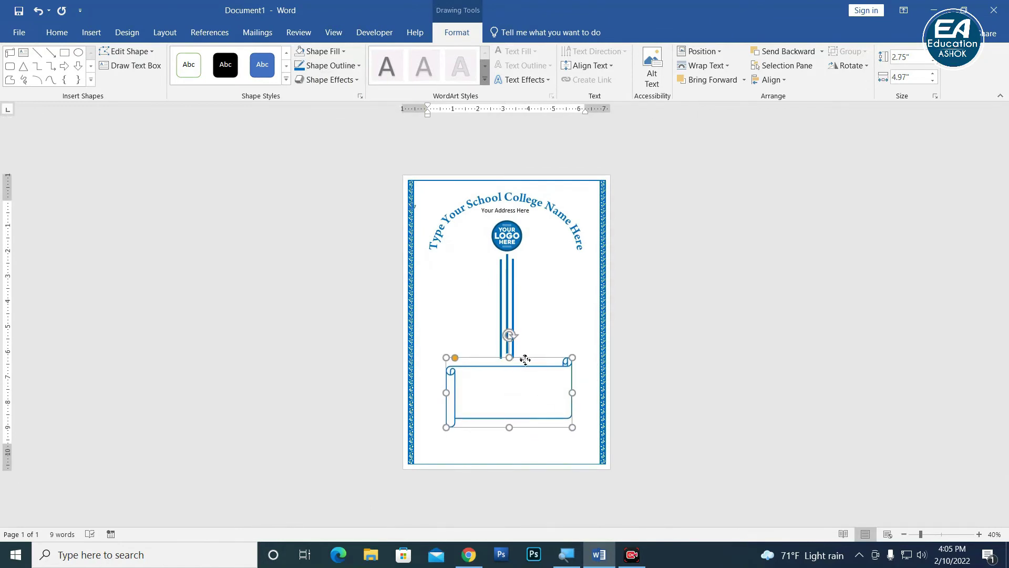
pyautogui.click(669, 331)
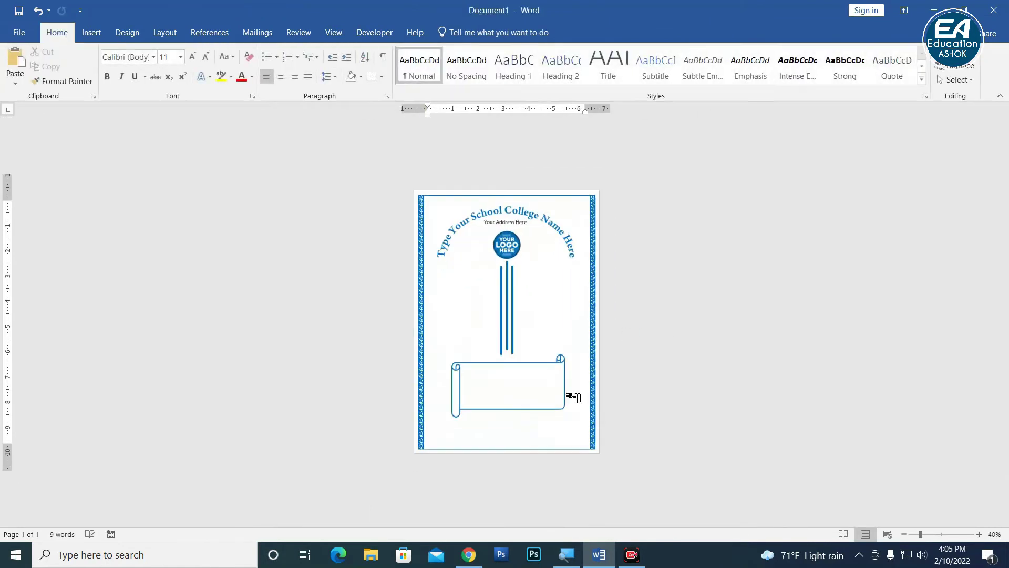
# Centre the scroll banner horizontally with Align Center
pyautogui.click(536, 369)
pyautogui.click(456, 32)
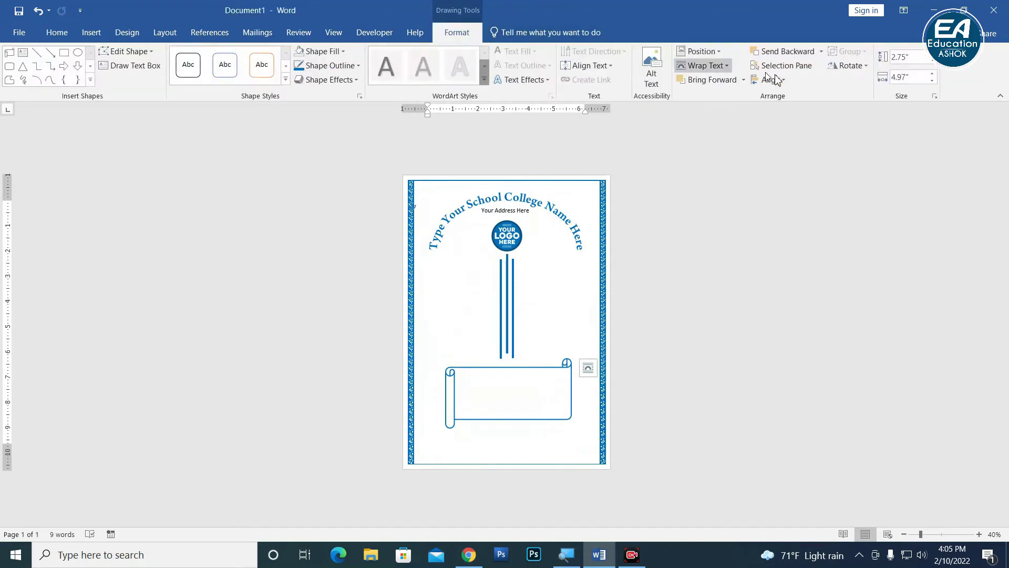
pyautogui.click(777, 80)
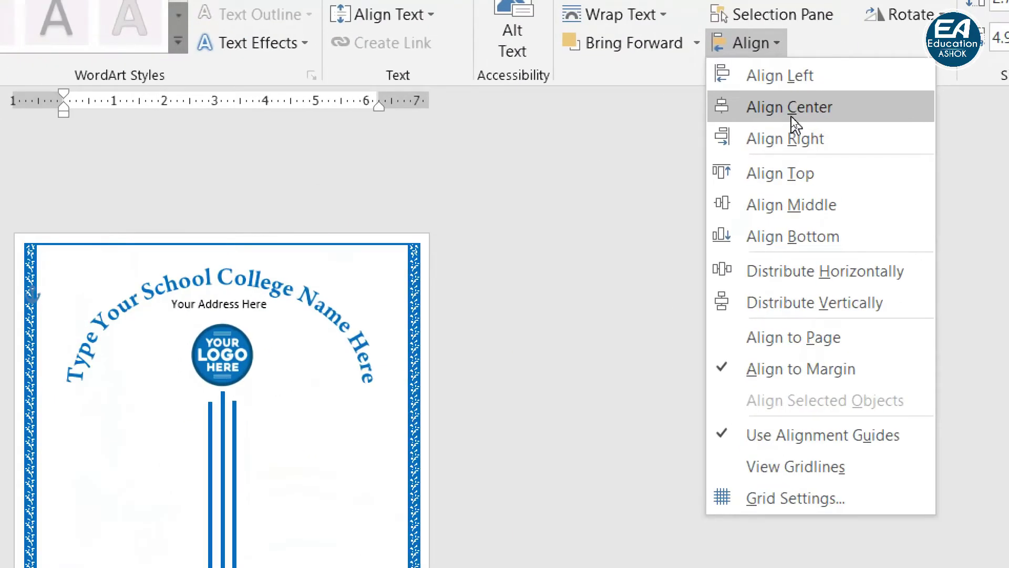
pyautogui.click(790, 111)
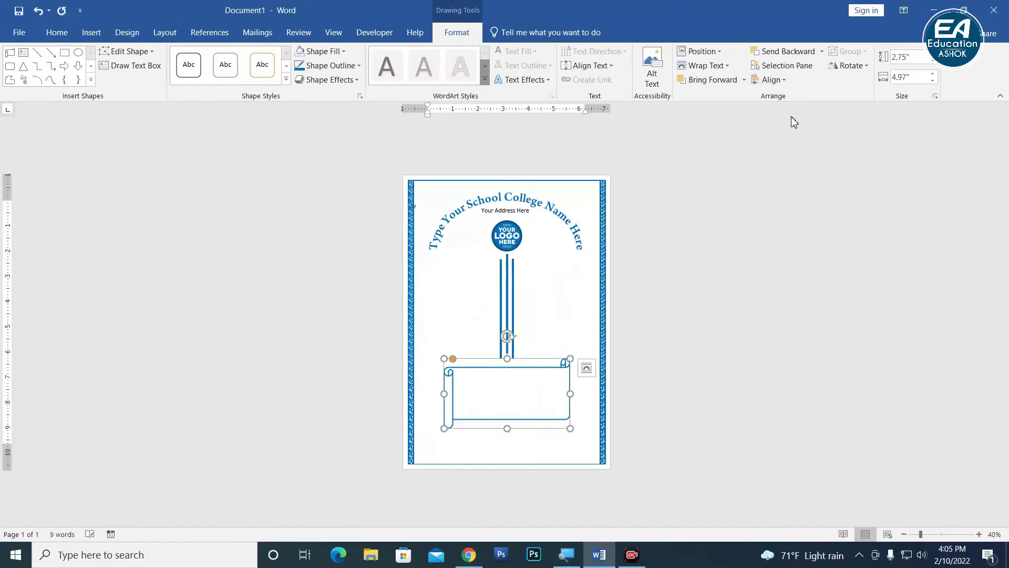
pyautogui.click(745, 351)
pyautogui.scroll(-2, 521, 415)
pyautogui.scroll(4, 521, 415)
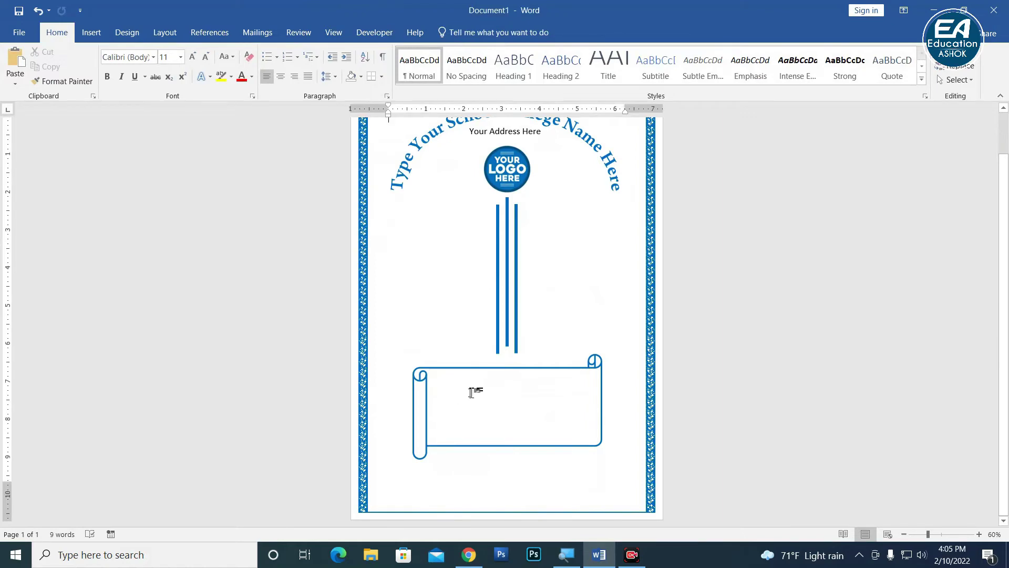
# Draw a text box from the Shapes gallery across the inside of the scroll banner
pyautogui.click(91, 32)
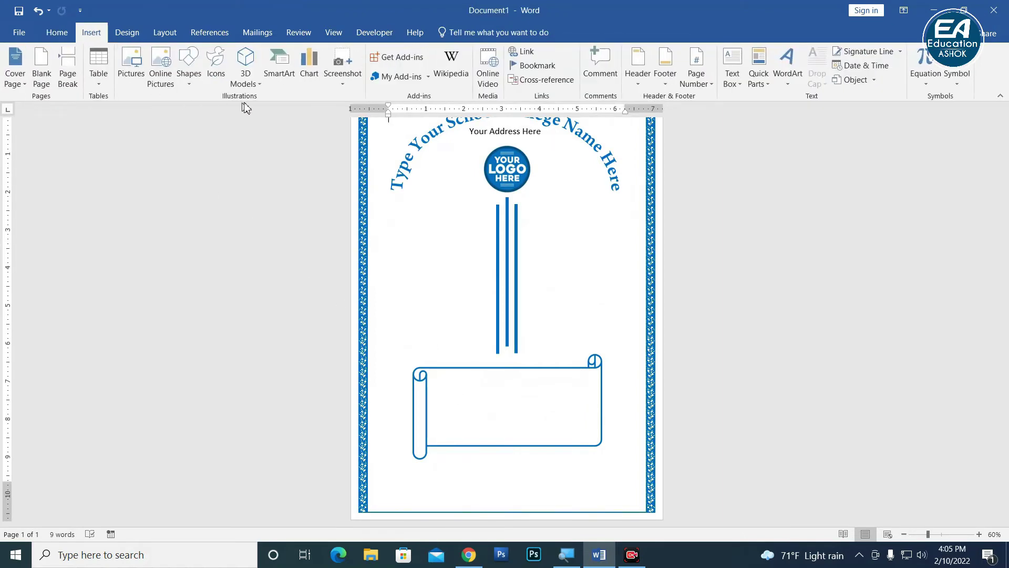
pyautogui.click(188, 79)
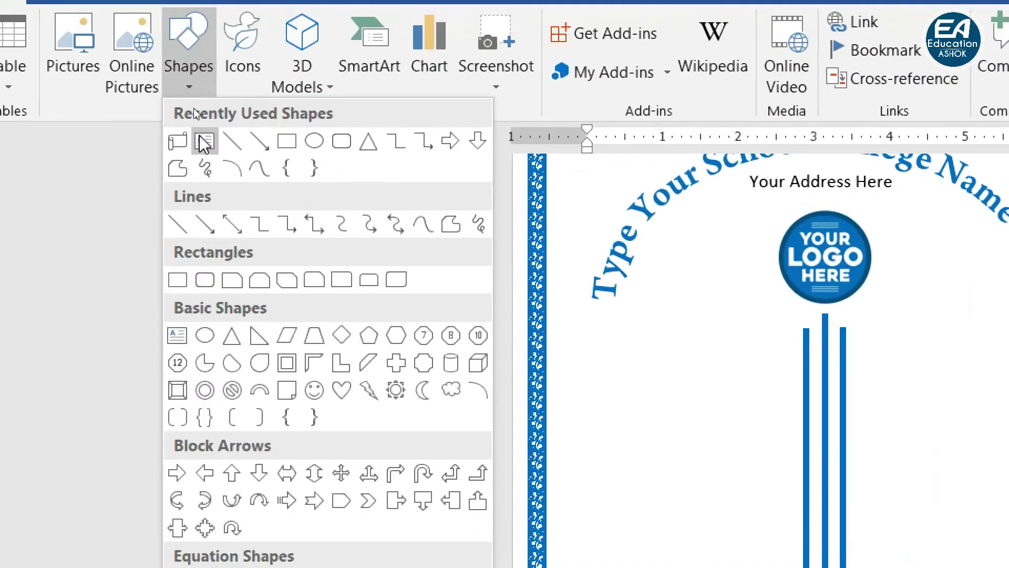
pyautogui.click(205, 141)
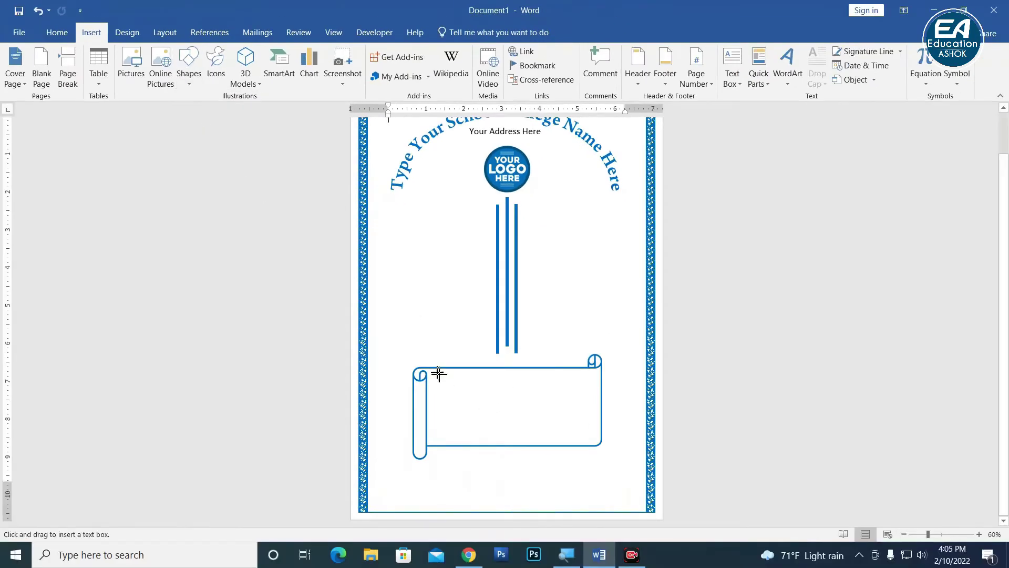
pyautogui.moveTo(432, 373); pyautogui.dragTo(596, 444)
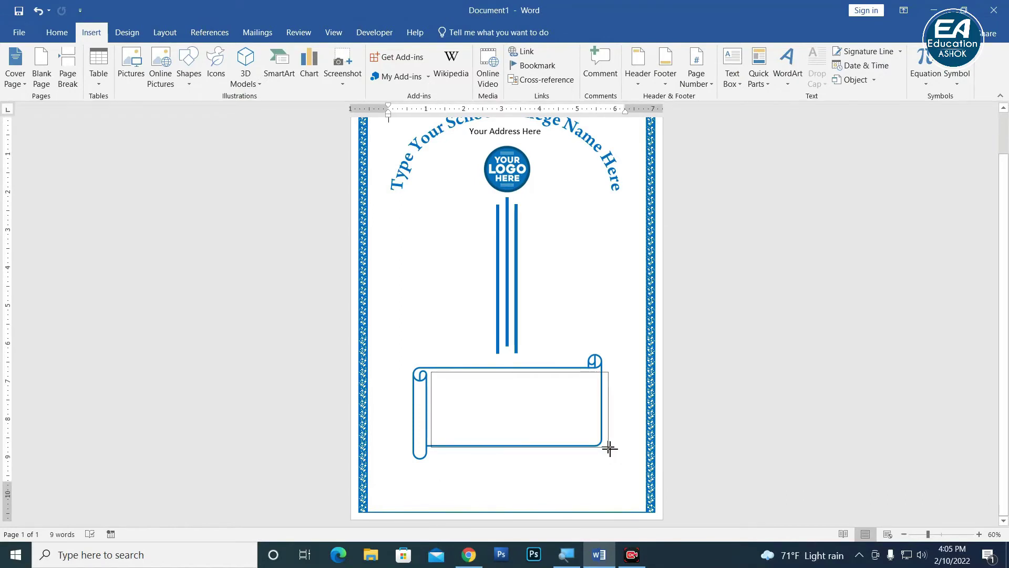
pyautogui.moveTo(599, 446); pyautogui.dragTo(609, 447)
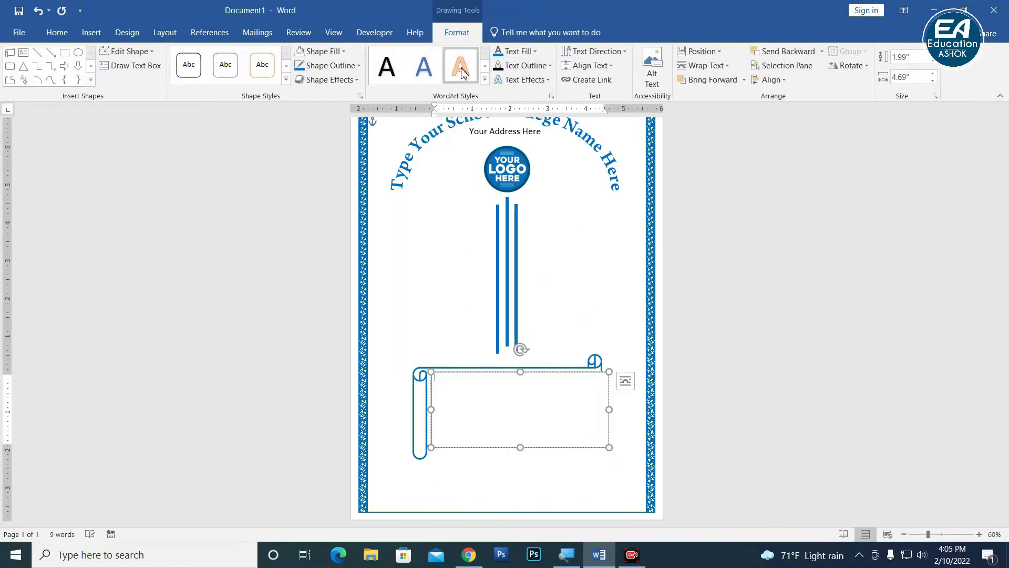
# Set the text box's shape fill to No Fill
pyautogui.click(329, 53)
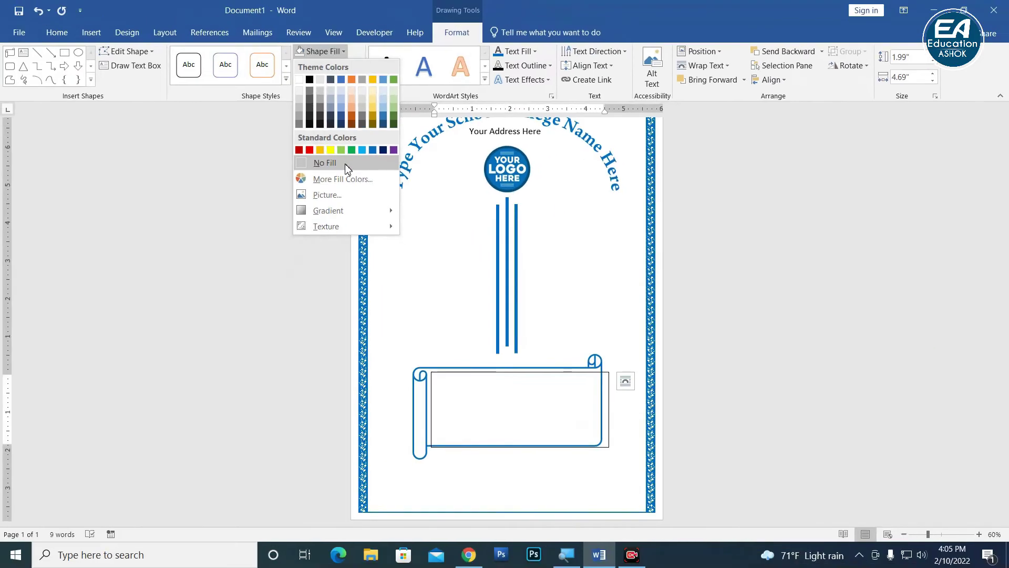
pyautogui.click(345, 163)
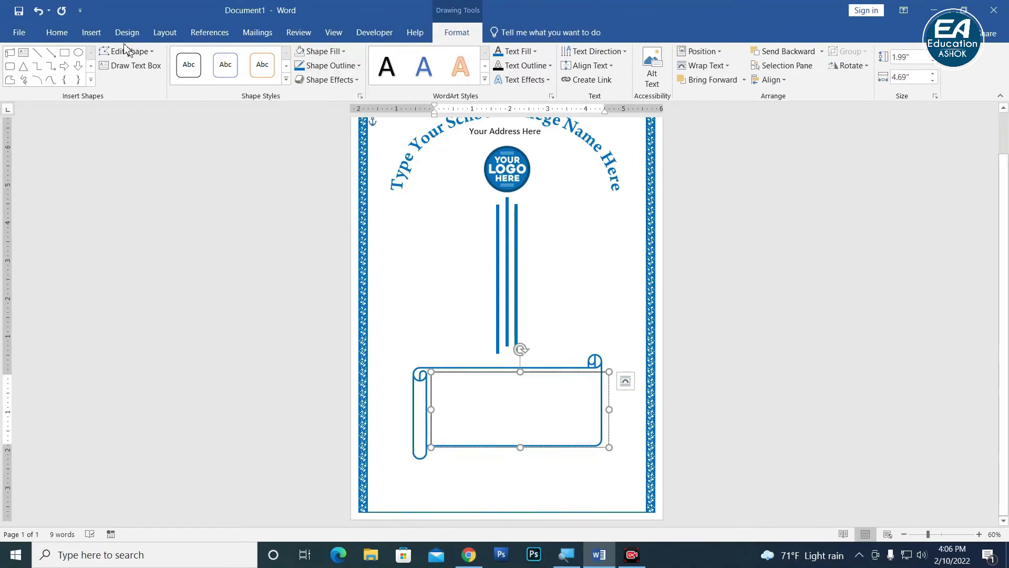
pyautogui.click(57, 33)
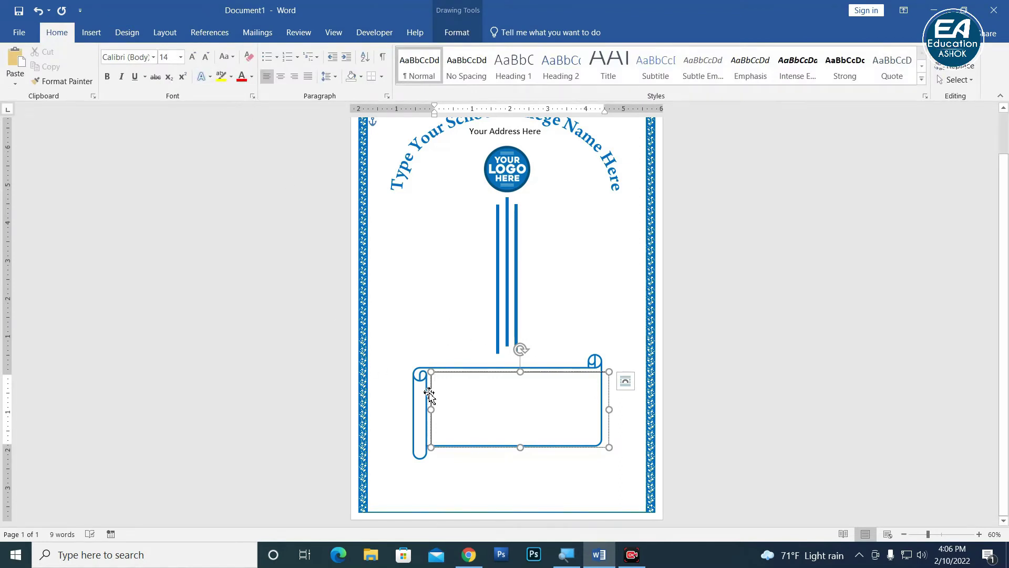
# Type a 16 pt 'Student Name:' line followed by a blank underline
pyautogui.write('Stude')
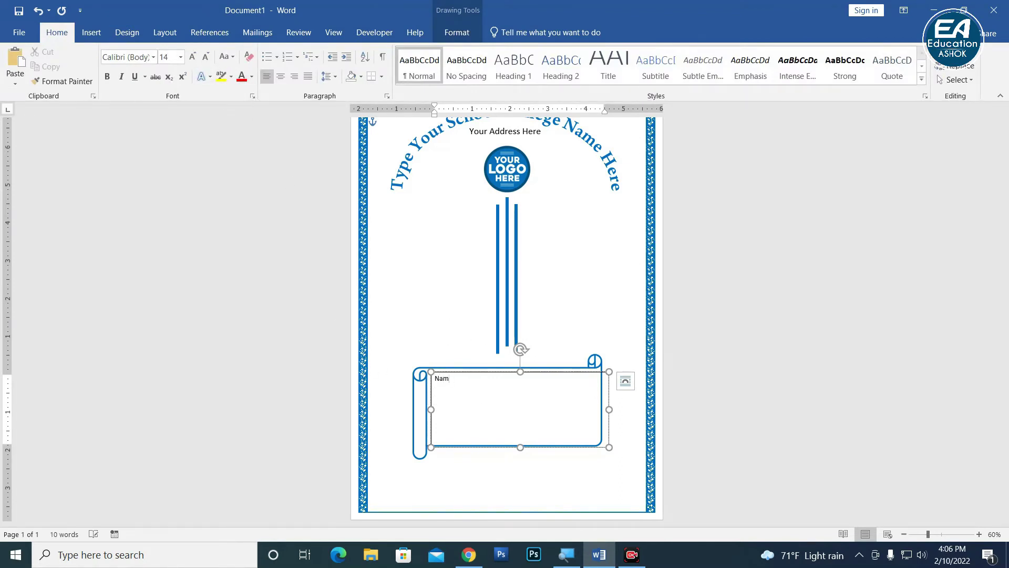
pyautogui.press('BackSpace')
pyautogui.press('BackSpace')
pyautogui.press('BackSpace')
pyautogui.press('BackSpace')
pyautogui.press('BackSpace')
pyautogui.write('Student')
pyautogui.write(' Name')
pyautogui.press('BackSpace')
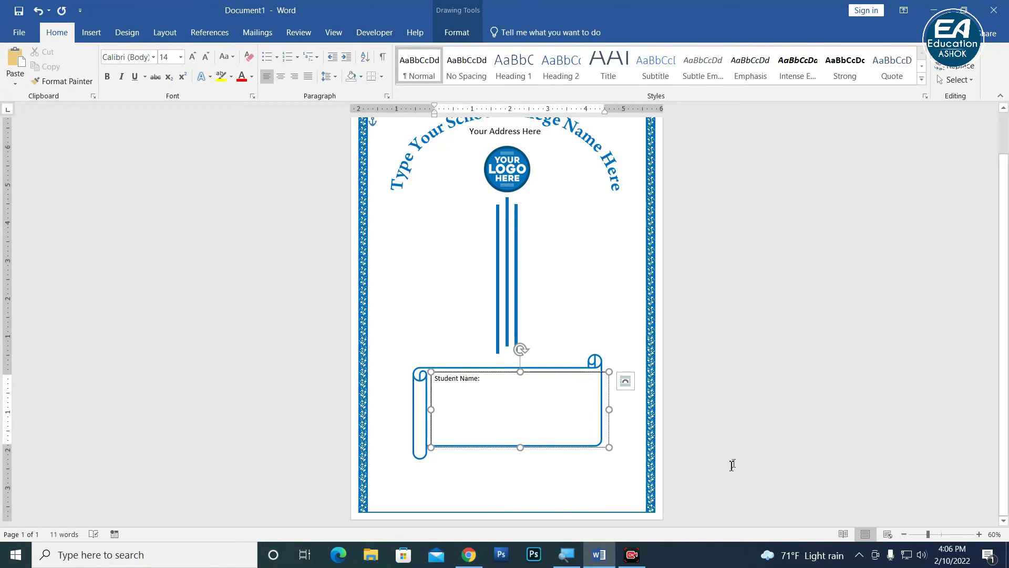
pyautogui.scroll(4, 518, 349)
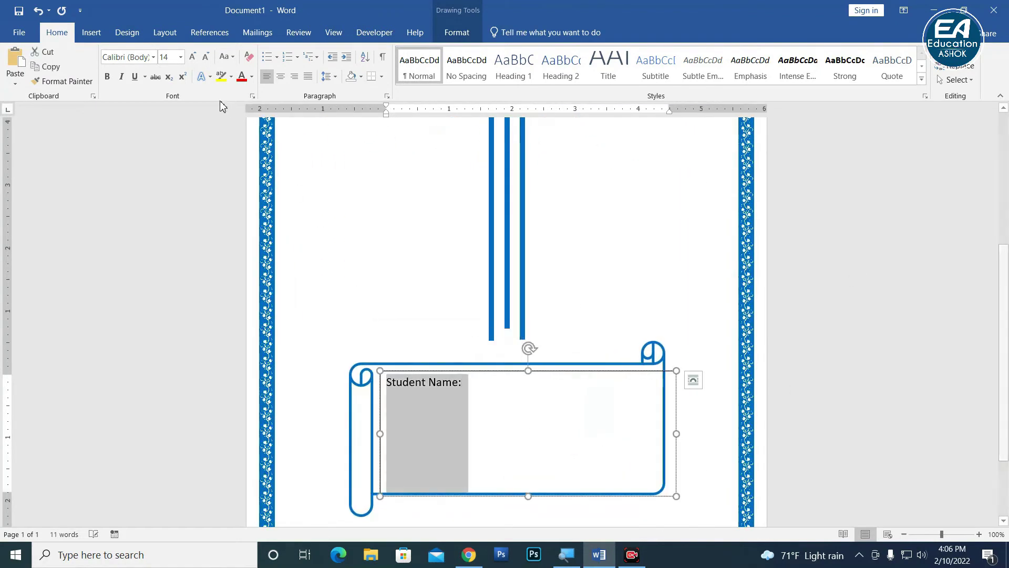
pyautogui.click(192, 57)
pyautogui.click(510, 383)
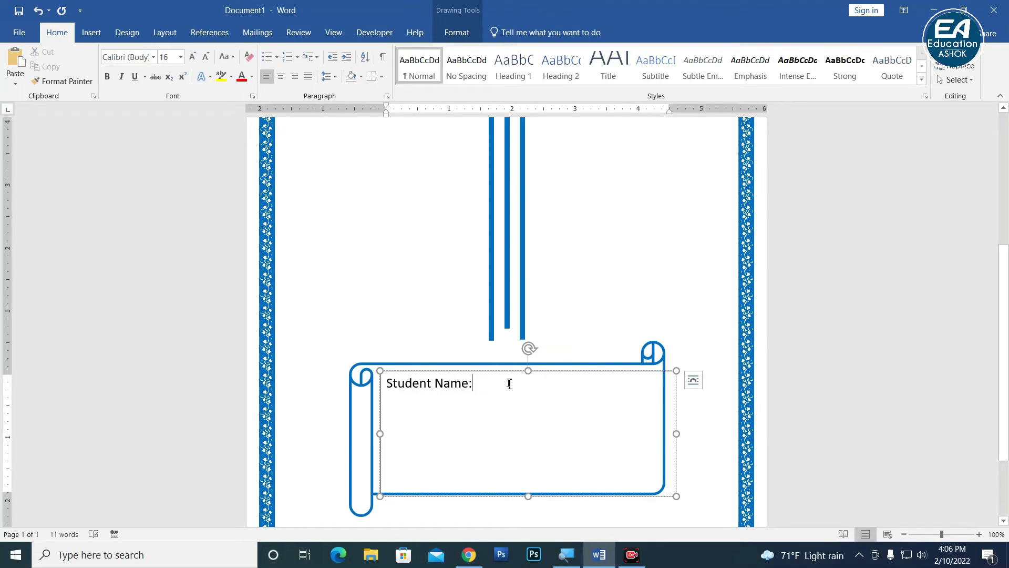
pyautogui.write('___________________________')
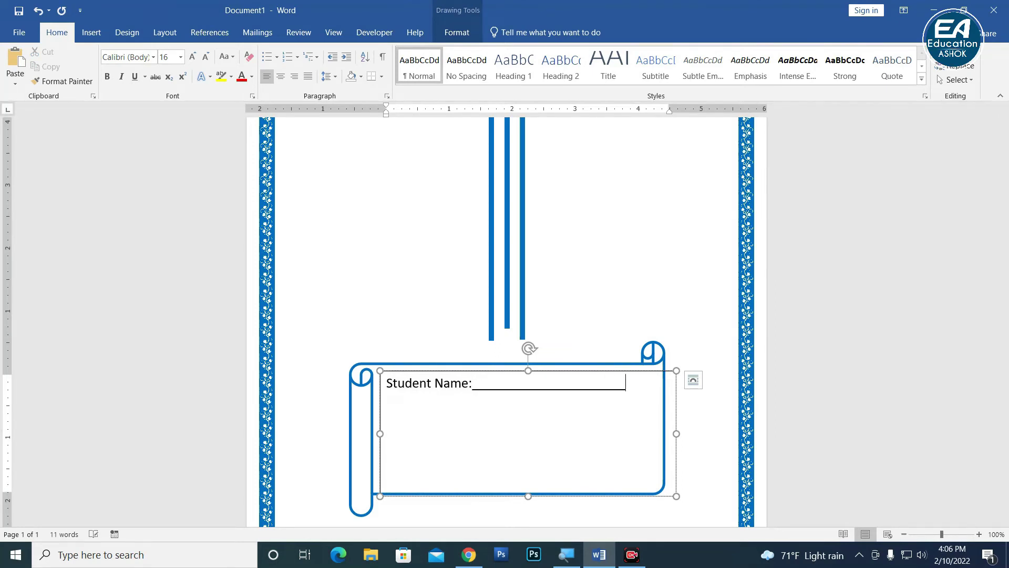
pyautogui.write('______')
pyautogui.press('Return')
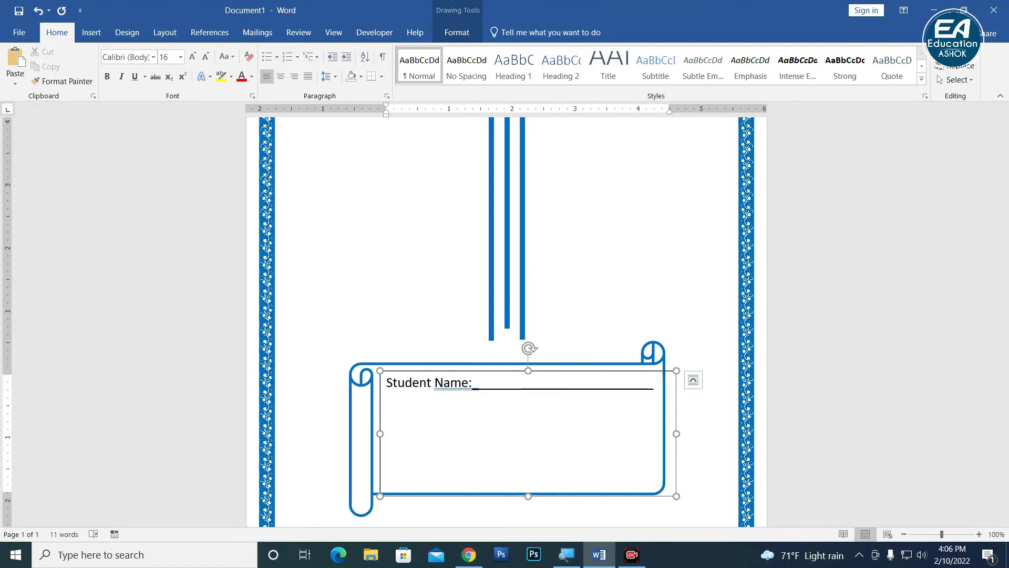
# Add a line with underlined blanks for Class, Roll No., Sec and Contact
pyautogui.write('Calss')
pyautogui.press('BackSpace')
pyautogui.press('BackSpace')
pyautogui.press('BackSpace')
pyautogui.press('BackSpace')
pyautogui.press('BackSpace')
pyautogui.write('lass')
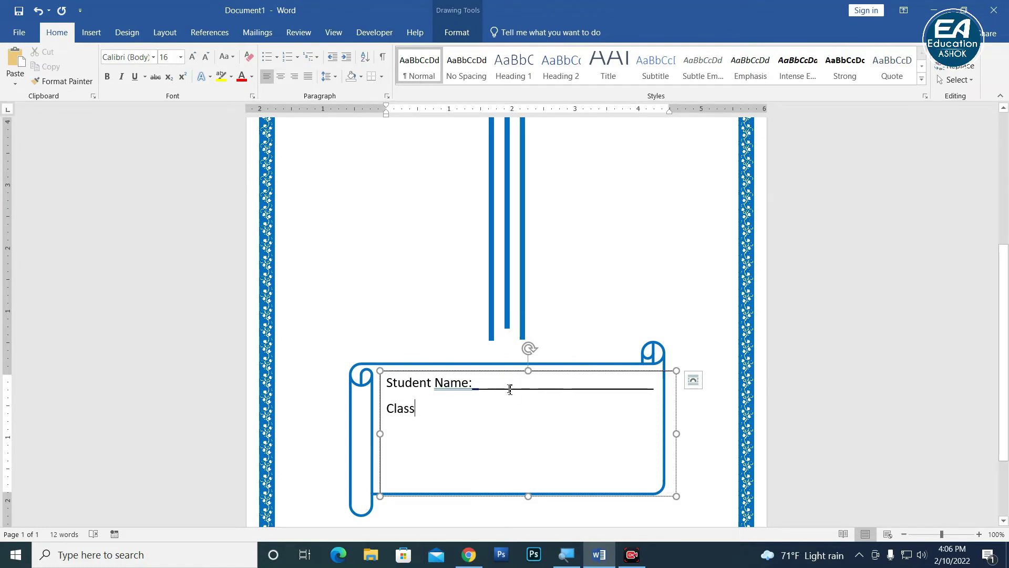
pyautogui.write(':______________ ')
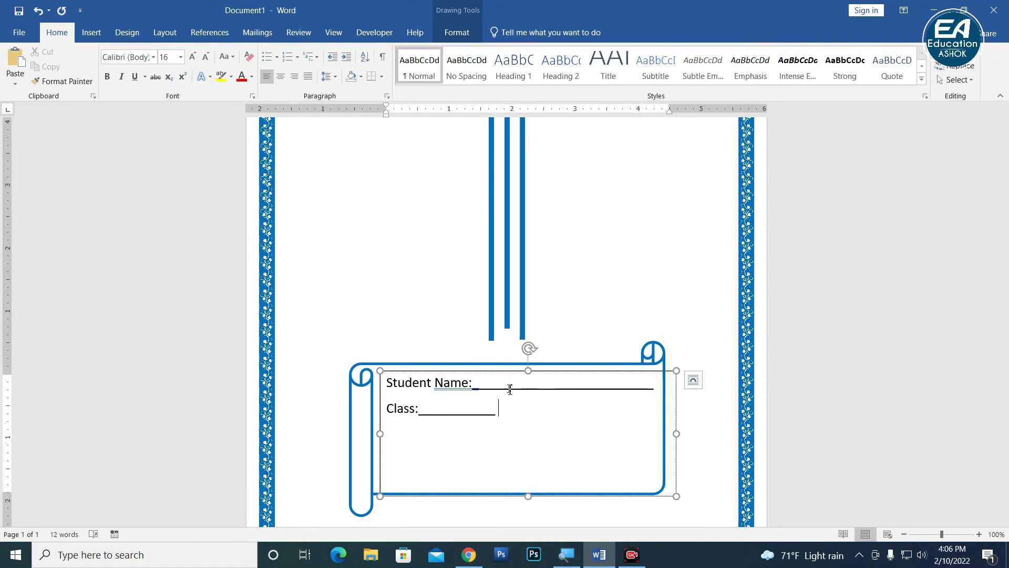
pyautogui.write('Roll')
pyautogui.write(' No. ')
pyautogui.write('___________________')
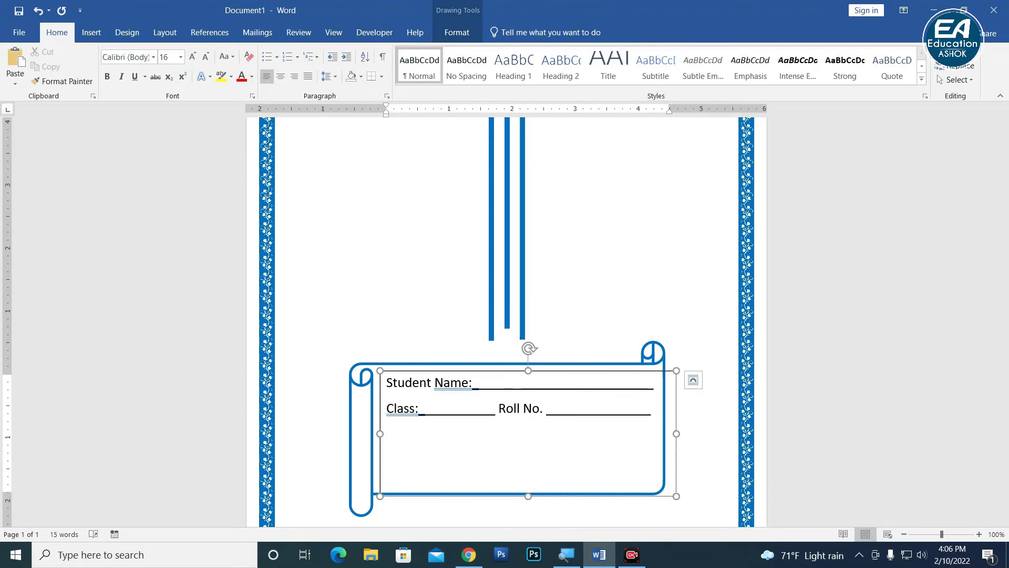
pyautogui.write('Se')
pyautogui.write('c: _')
pyautogui.write('________________')
pyautogui.write(' Cont')
pyautogui.write('act ')
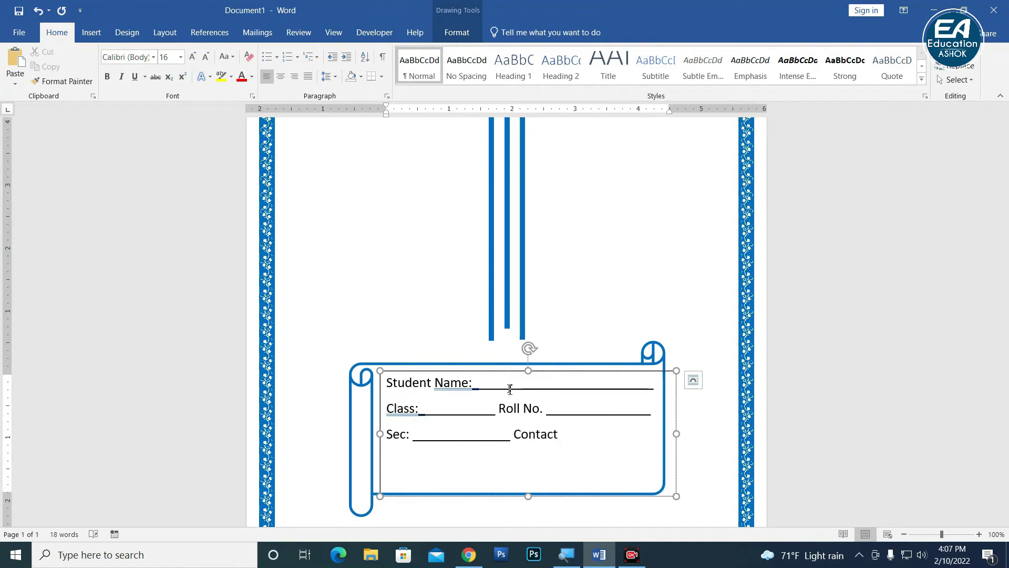
pyautogui.write(':')
pyautogui.press('BackSpace')
pyautogui.press('BackSpace')
pyautogui.write(':')
pyautogui.write('_')
pyautogui.press('BackSpace')
pyautogui.write('____')
pyautogui.write('___')
# Add an 'Address:' line with an underscore blank below
pyautogui.press('Return')
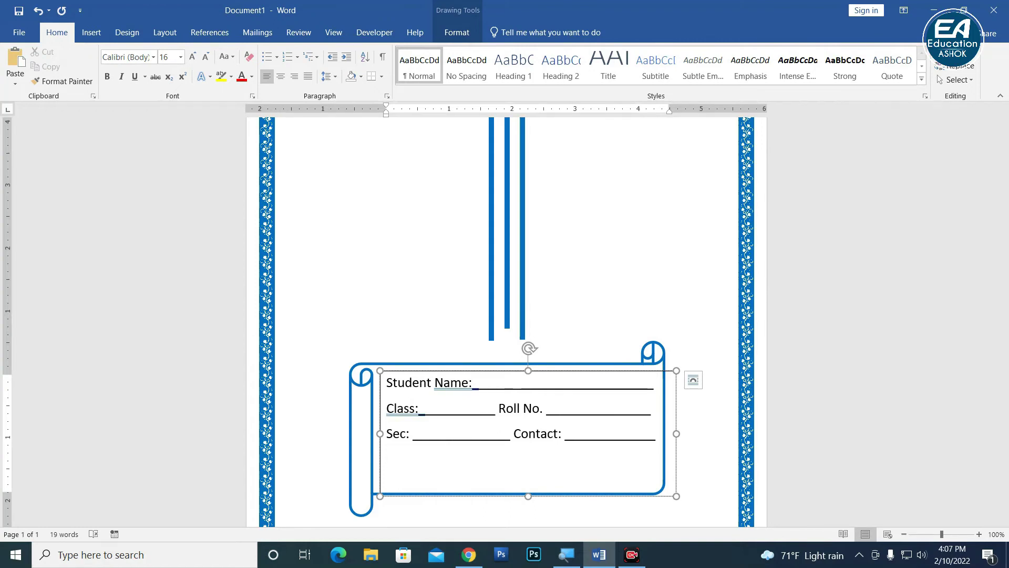
pyautogui.write('Addd')
pyautogui.press('BackSpace')
pyautogui.write('ress')
pyautogui.write(': ___________________________')
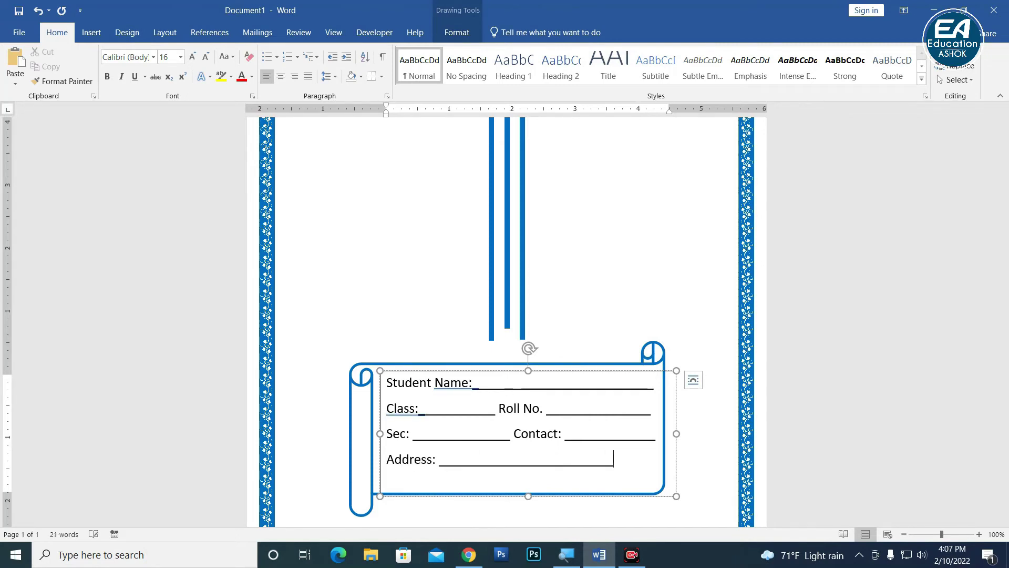
pyautogui.write('_______')
# Remove the outline from the student form text box
pyautogui.click(598, 370)
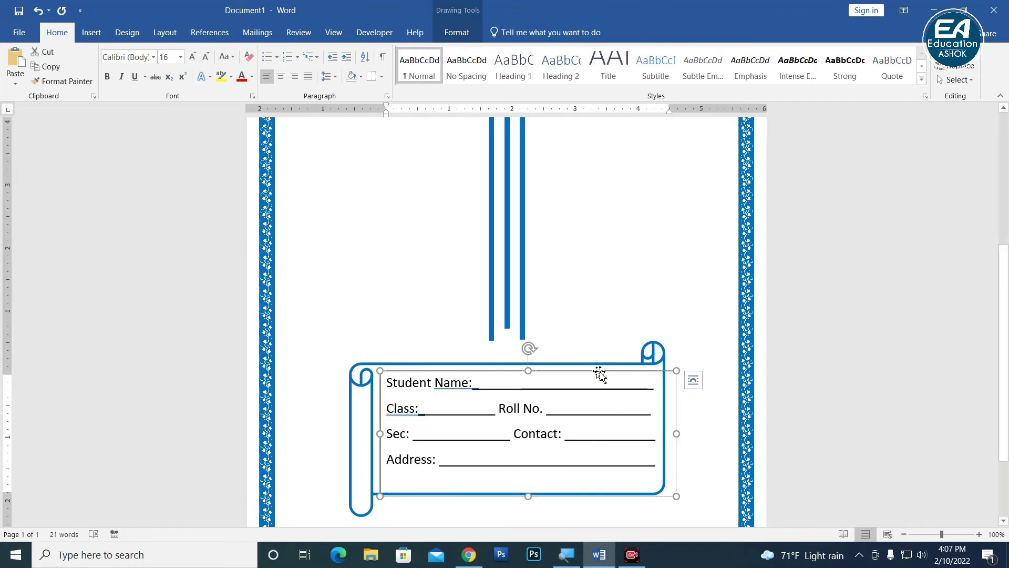
pyautogui.click(457, 33)
pyautogui.click(331, 65)
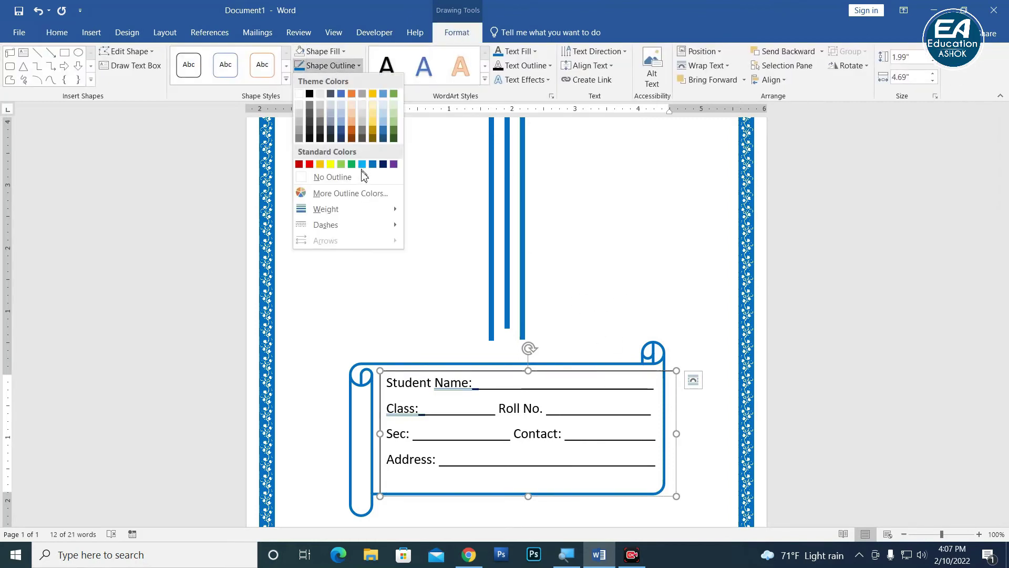
pyautogui.click(354, 177)
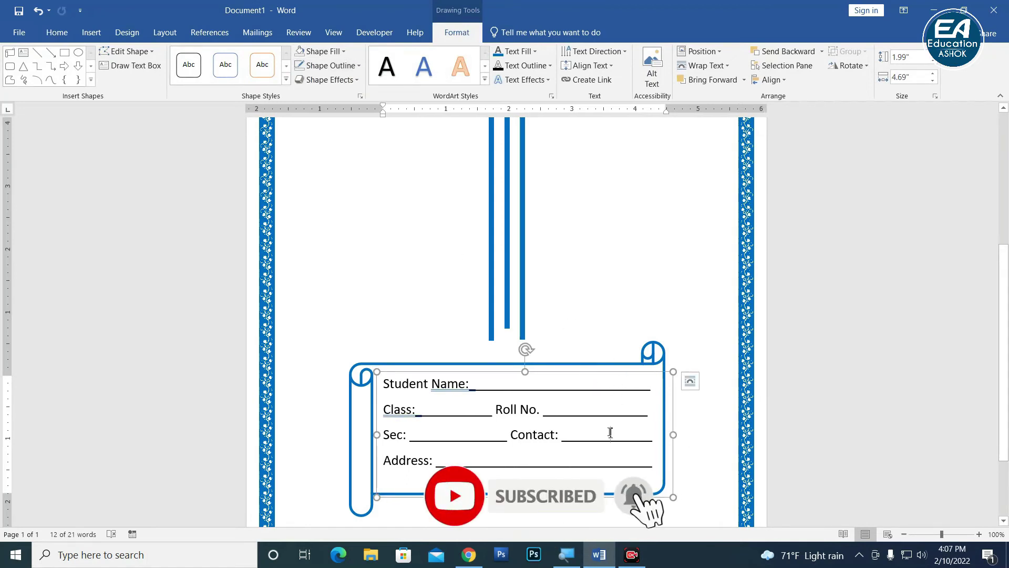
# Justify all the student field lines in the box
pyautogui.hotkey('ctrl', 'a')
pyautogui.click(57, 32)
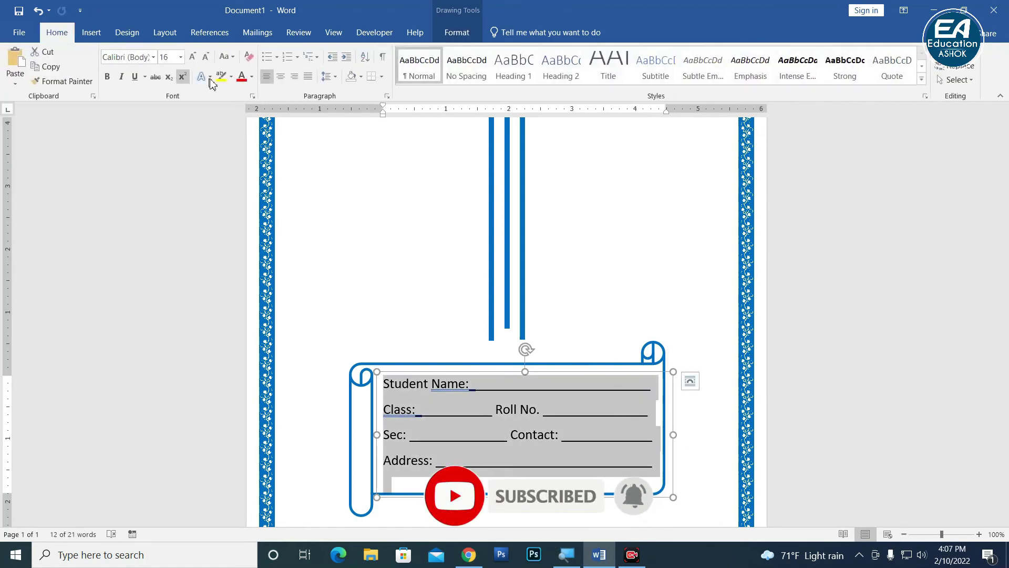
pyautogui.click(308, 77)
pyautogui.click(648, 449)
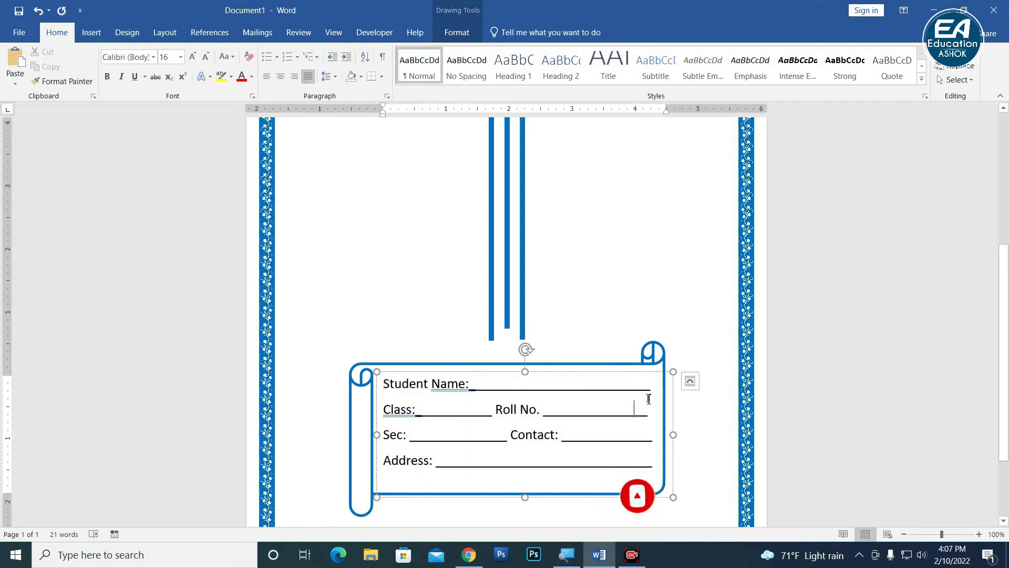
# Remove the stray extra underscore from the Roll No. line
pyautogui.click(643, 409)
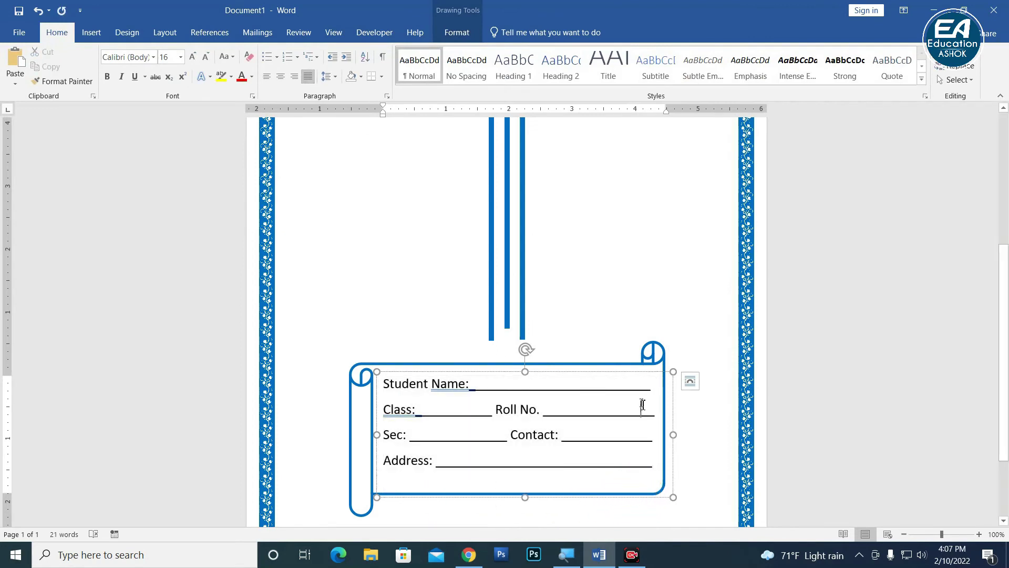
pyautogui.write('_')
pyautogui.press('BackSpace')
# Drag the form text box slightly down within the scroll and review the page
pyautogui.moveTo(575, 375); pyautogui.dragTo(574, 380)
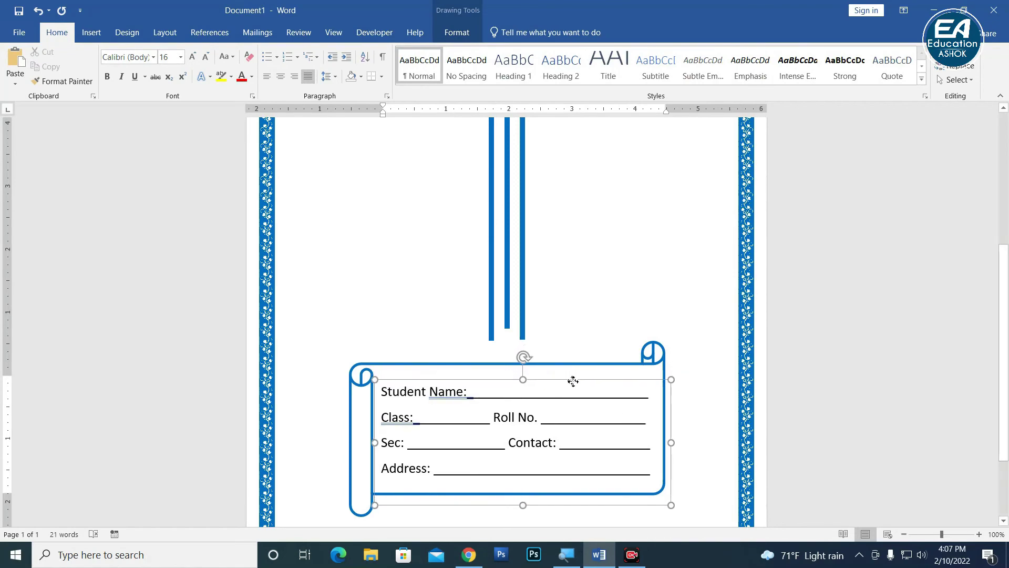
pyautogui.click(768, 412)
pyautogui.keyDown('ctrl'); pyautogui.scroll(-7, 853, 394); pyautogui.keyUp('ctrl')
pyautogui.keyDown('ctrl'); pyautogui.scroll(2, 651, 367); pyautogui.keyUp('ctrl')
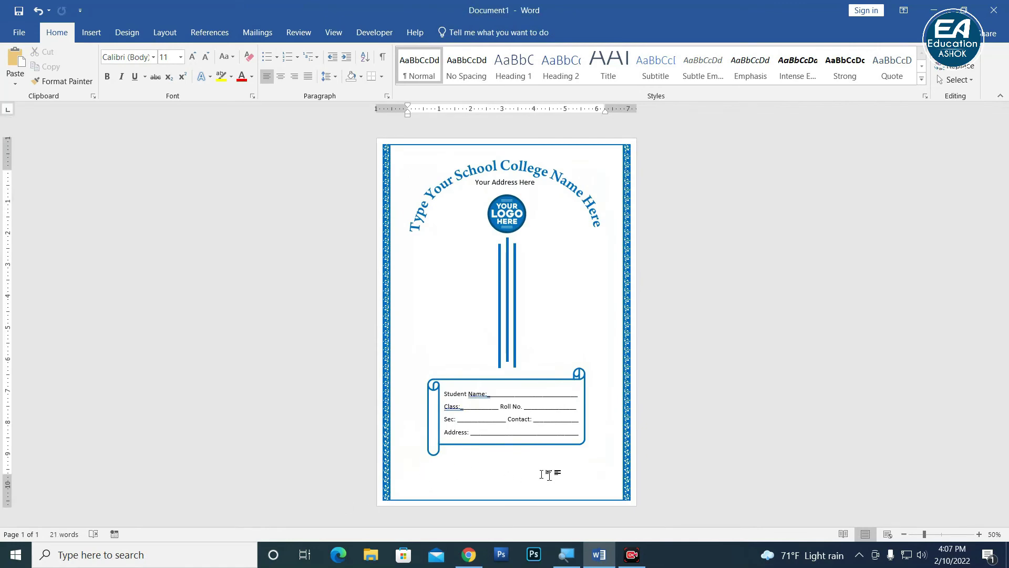
pyautogui.keyDown('ctrl'); pyautogui.scroll(1, 549, 418); pyautogui.keyUp('ctrl')
pyautogui.keyDown('ctrl'); pyautogui.scroll(-1, 541, 404); pyautogui.keyUp('ctrl')
pyautogui.keyDown('ctrl'); pyautogui.scroll(1, 506, 454); pyautogui.keyUp('ctrl')
pyautogui.keyDown('ctrl'); pyautogui.scroll(1, 507, 454); pyautogui.keyUp('ctrl')
pyautogui.scroll(-2, 507, 454)
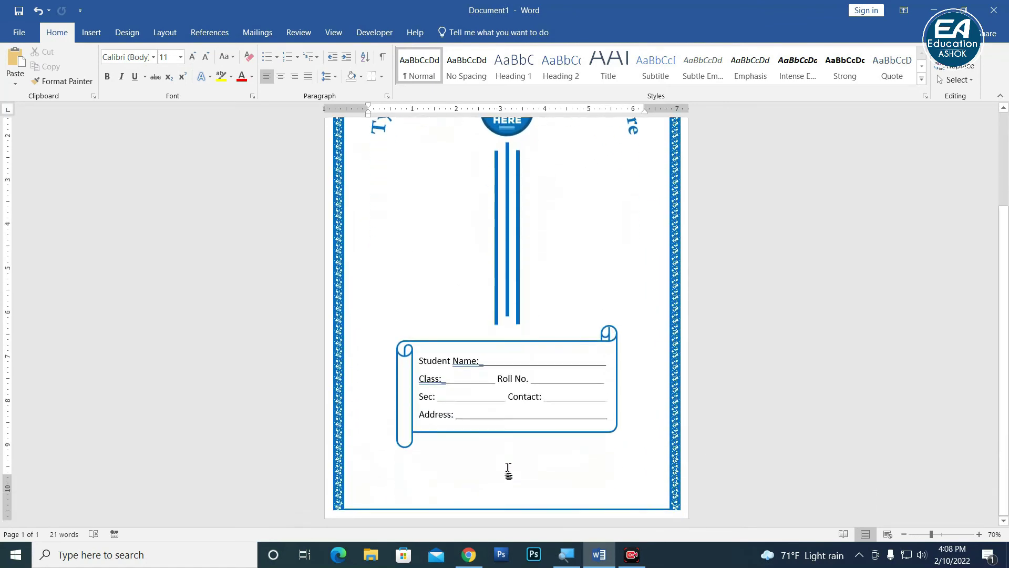
# Draw a wide text box below the scroll banner
pyautogui.click(91, 32)
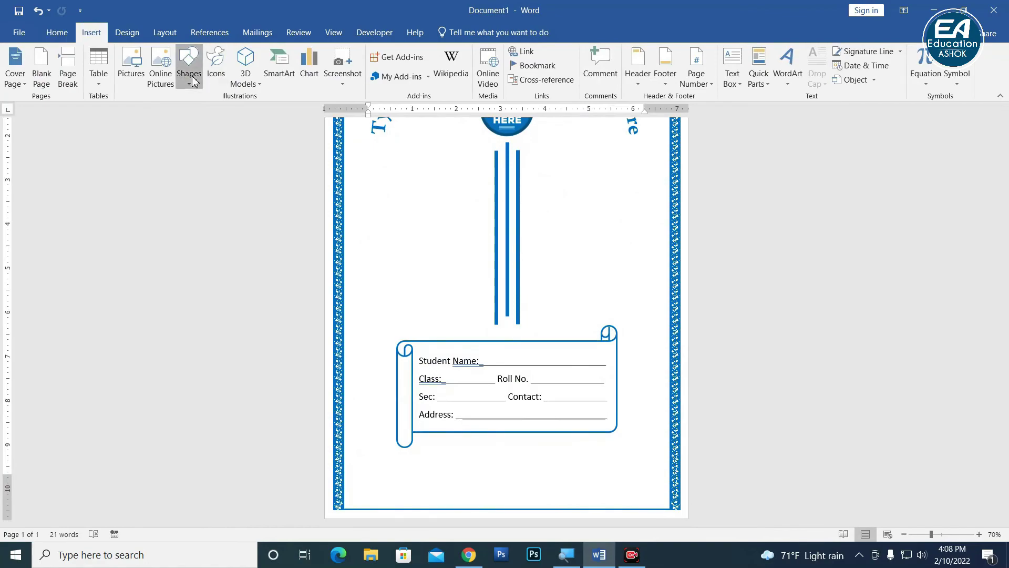
pyautogui.click(189, 71)
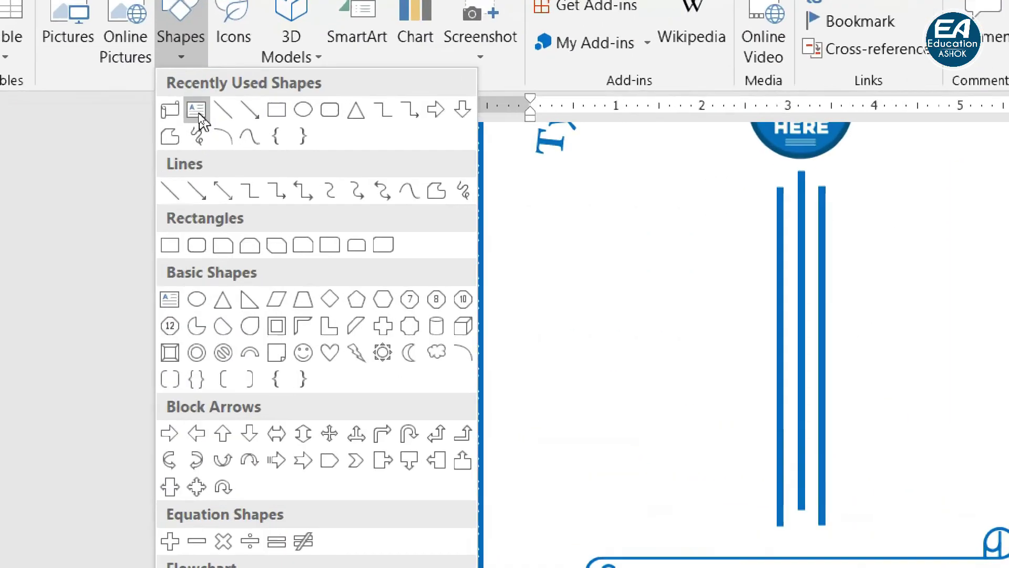
pyautogui.click(197, 111)
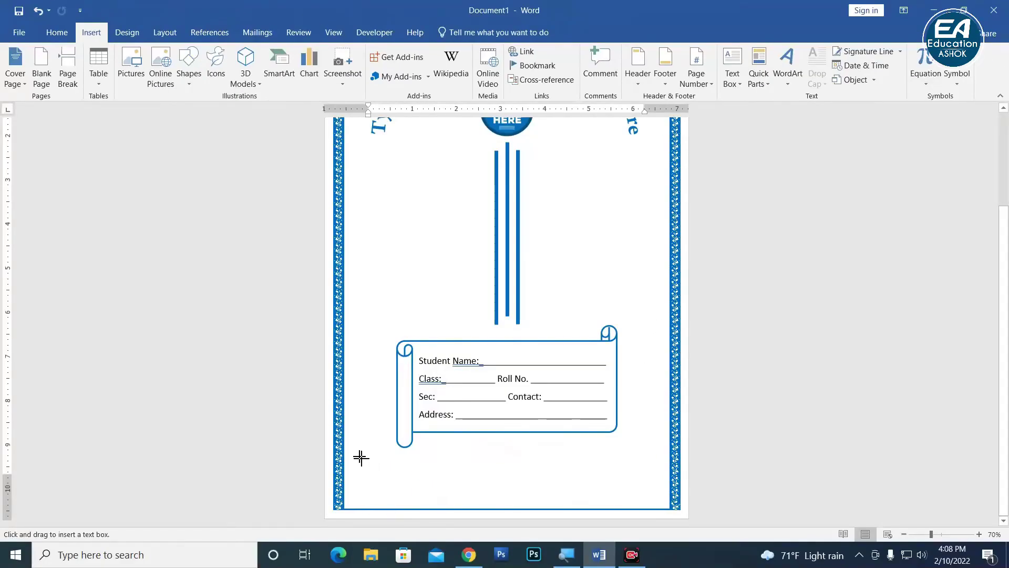
pyautogui.moveTo(364, 461); pyautogui.dragTo(655, 504)
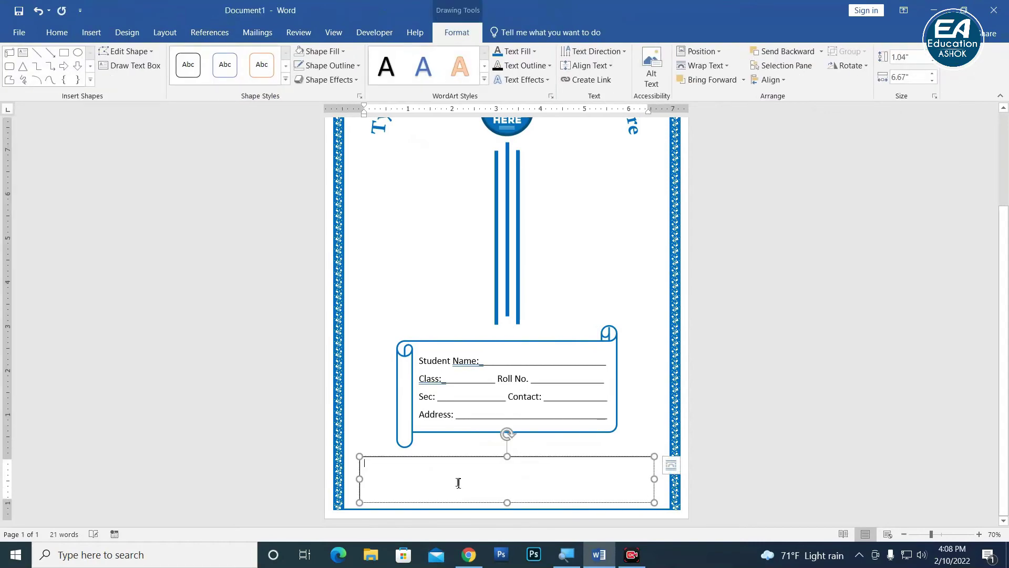
pyautogui.keyDown('ctrl'); pyautogui.scroll(3, 341, 420); pyautogui.keyUp('ctrl')
# Fill the box with a sample paragraph using =rand(1)
pyautogui.write('No')
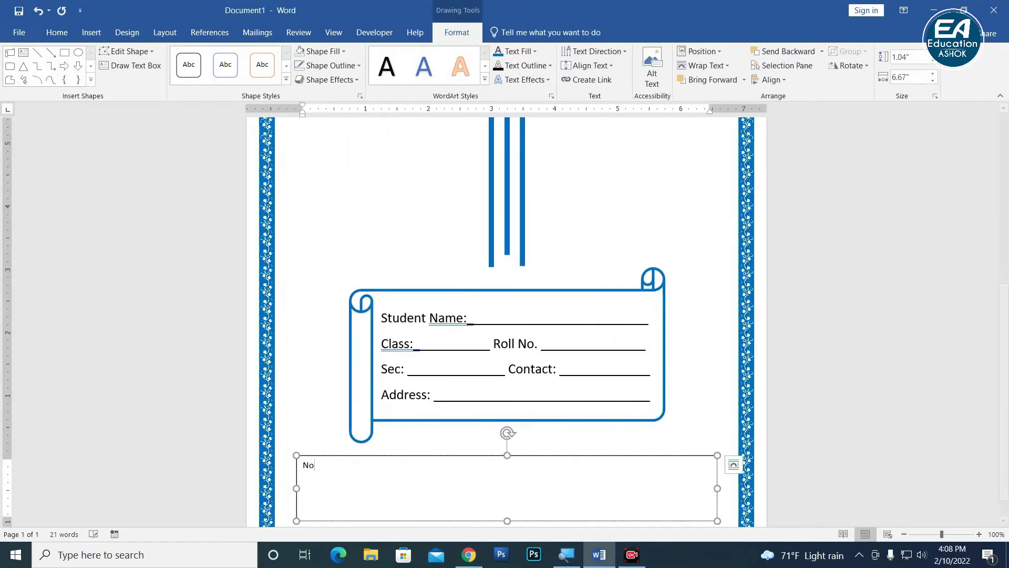
pyautogui.write('te:')
pyautogui.write('1)')
pyautogui.press('Return')
pyautogui.press('BackSpace')
pyautogui.press('BackSpace')
pyautogui.press('BackSpace')
pyautogui.press('BackSpace')
pyautogui.press('BackSpace')
pyautogui.press('Return')
pyautogui.press('BackSpace')
pyautogui.press('Return')
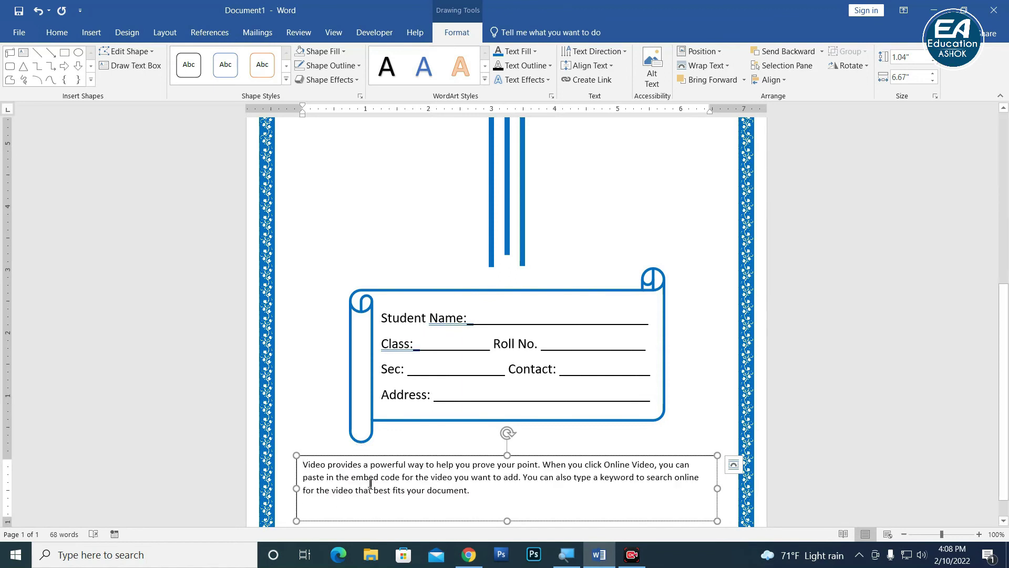
# Add a bold 'Note:-' label at the start of the paragraph
pyautogui.write('Not')
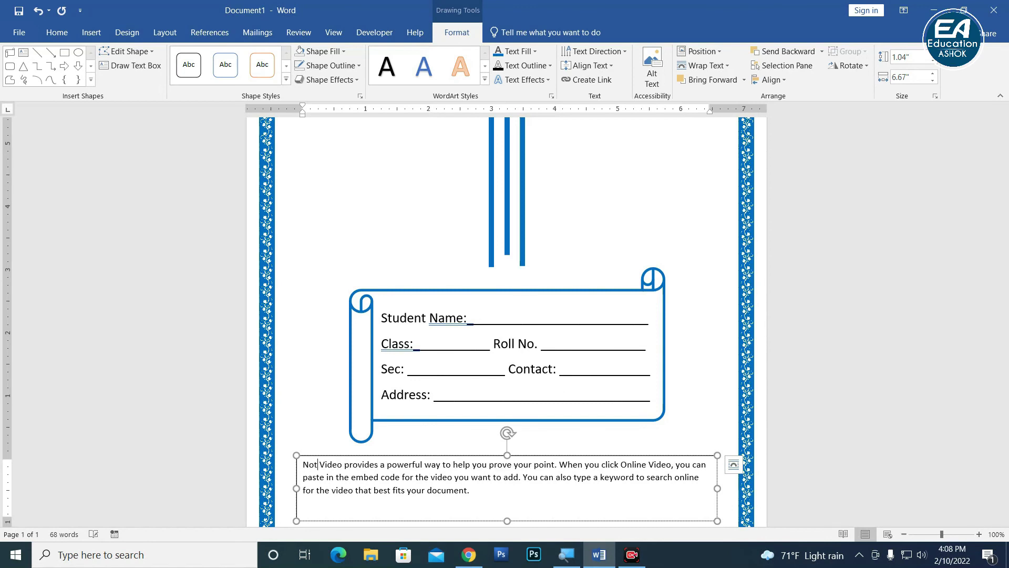
pyautogui.write('e:-')
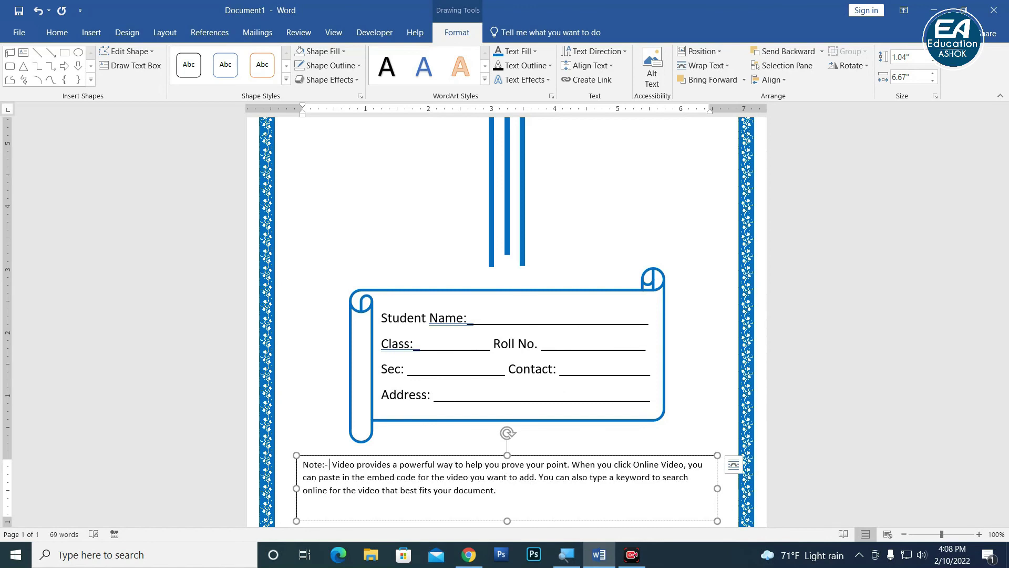
pyautogui.hotkey('shift', 'Home')
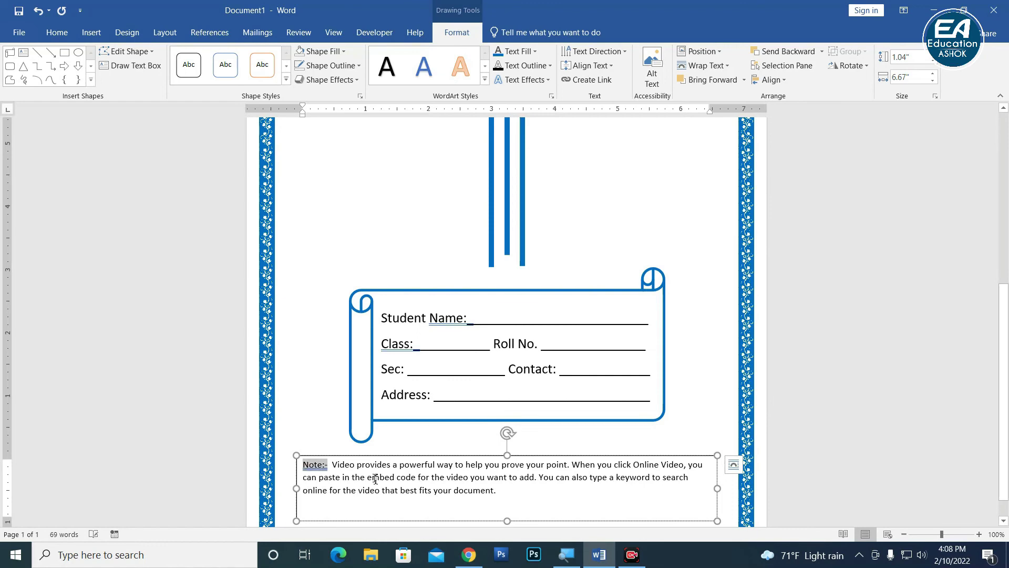
pyautogui.hotkey('ctrl', 'n')
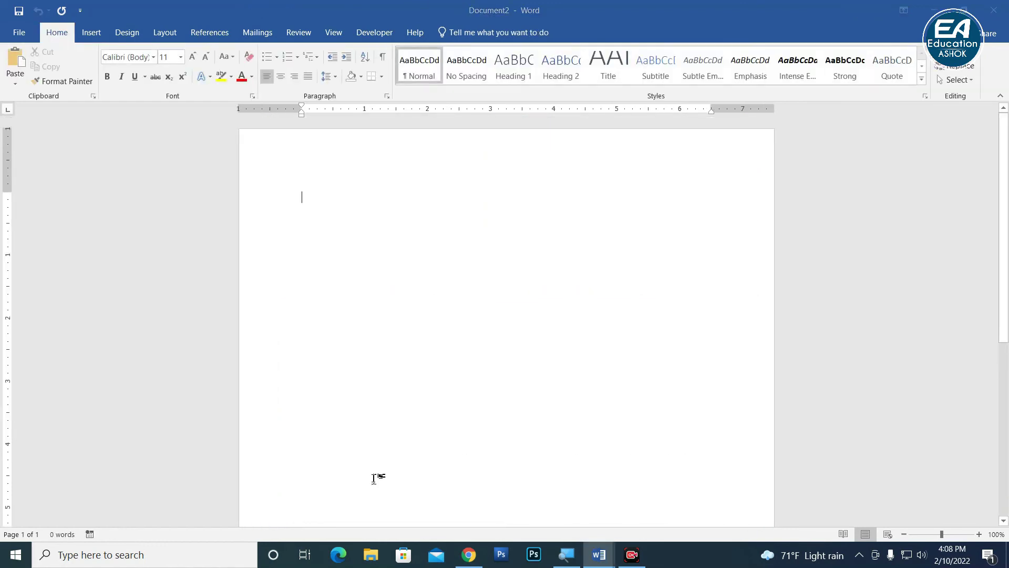
pyautogui.hotkey('ctrl', 'w')
pyautogui.hotkey('ctrl', 'b')
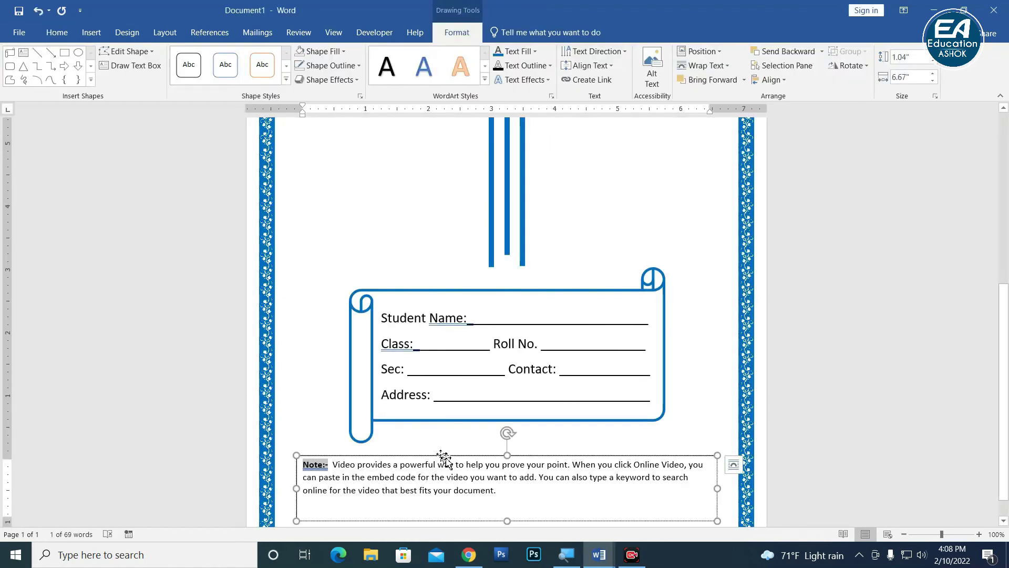
# Shorten the note box's height so it fits its text
pyautogui.moveTo(509, 511); pyautogui.dragTo(508, 501)
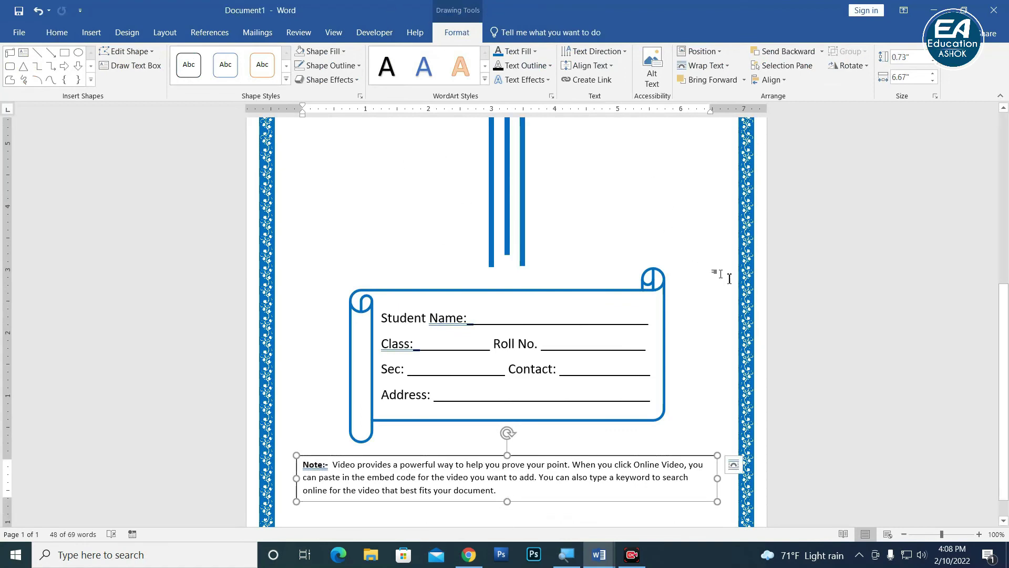
pyautogui.scroll(-6, 762, 400)
pyautogui.click(489, 422)
pyautogui.scroll(1, 559, 459)
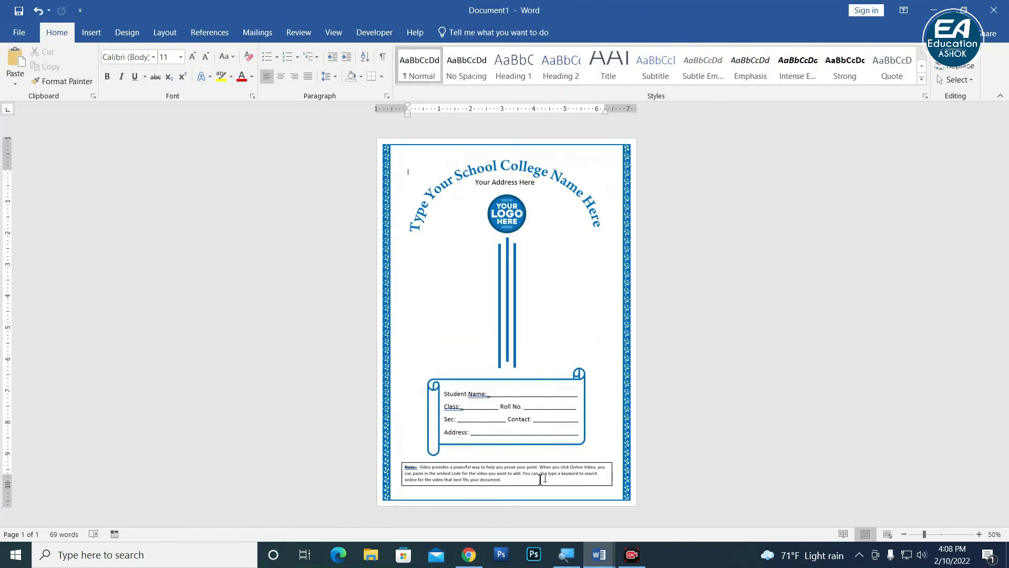
# Nudge the note box slightly down and right, then review the finished page
pyautogui.click(586, 467)
pyautogui.moveTo(586, 467); pyautogui.dragTo(587, 469)
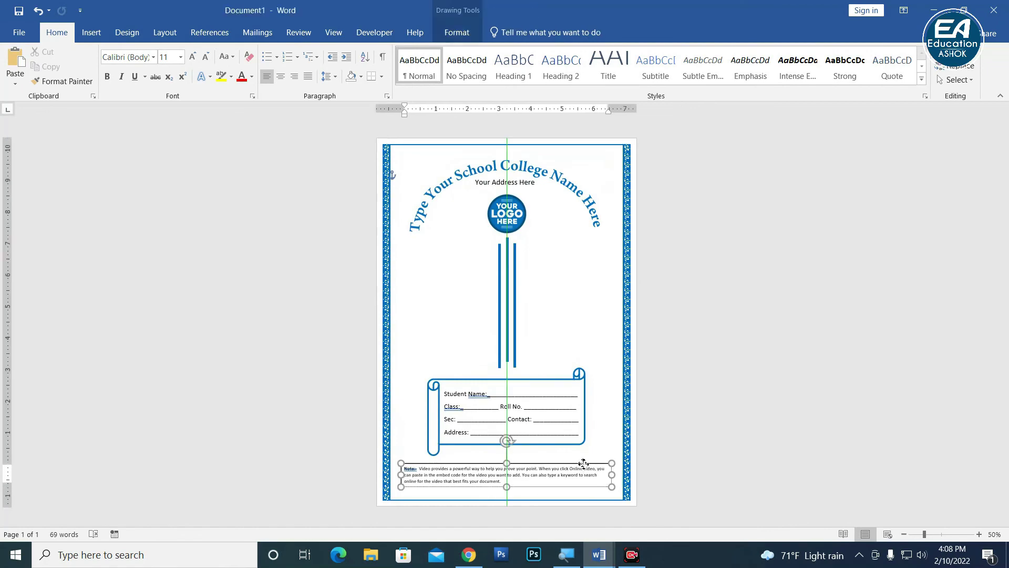
pyautogui.click(692, 460)
pyautogui.scroll(2, 548, 415)
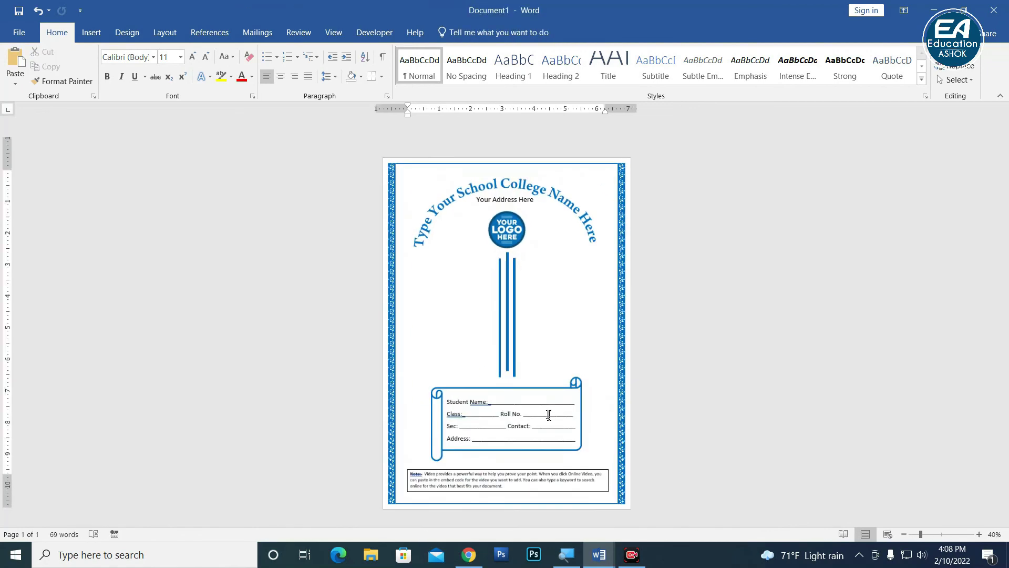
pyautogui.scroll(-1, 578, 368)
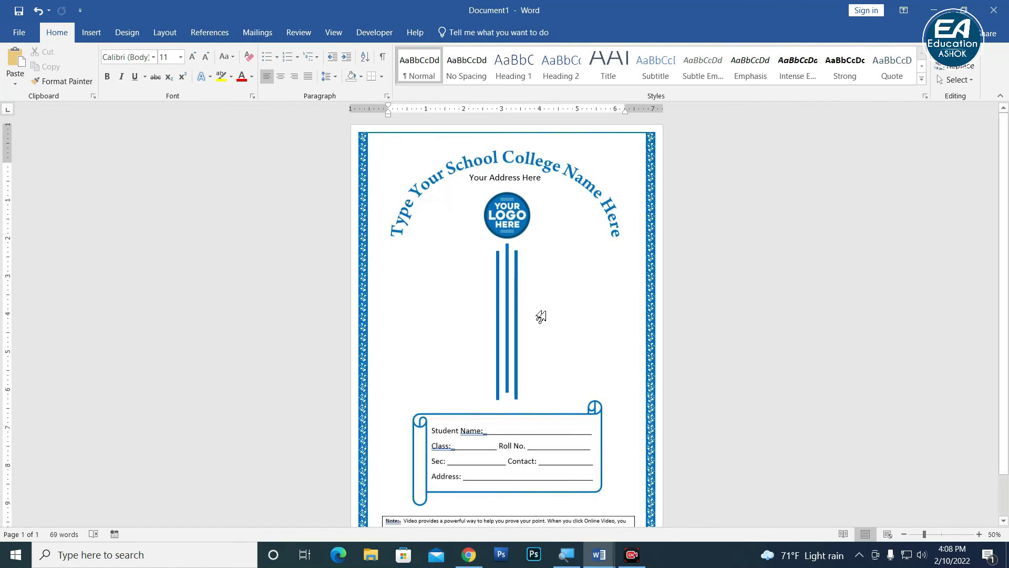
pyautogui.scroll(-1, 541, 317)
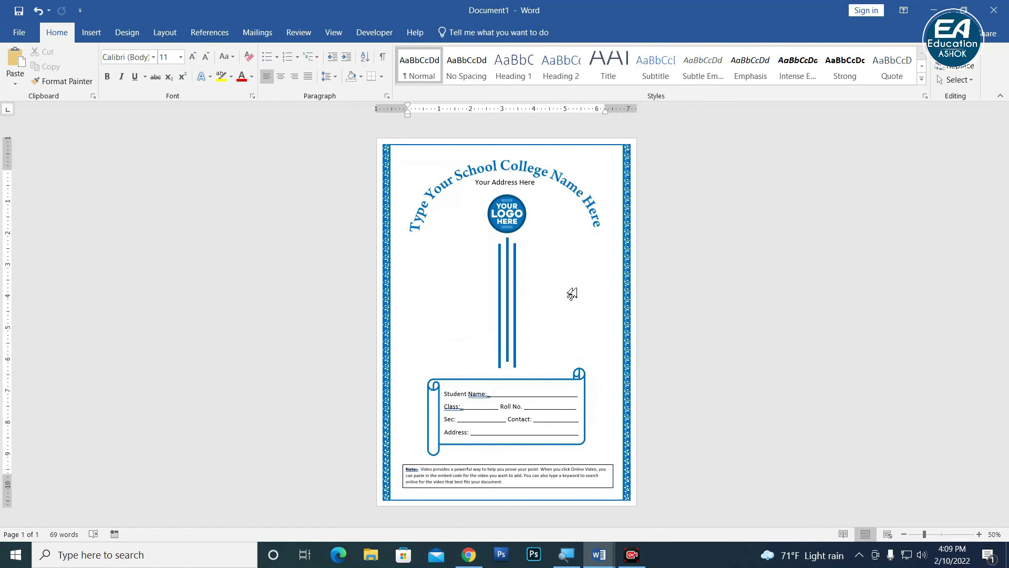
pyautogui.keyDown('ctrl'); pyautogui.scroll(3, 589, 310); pyautogui.keyUp('ctrl')
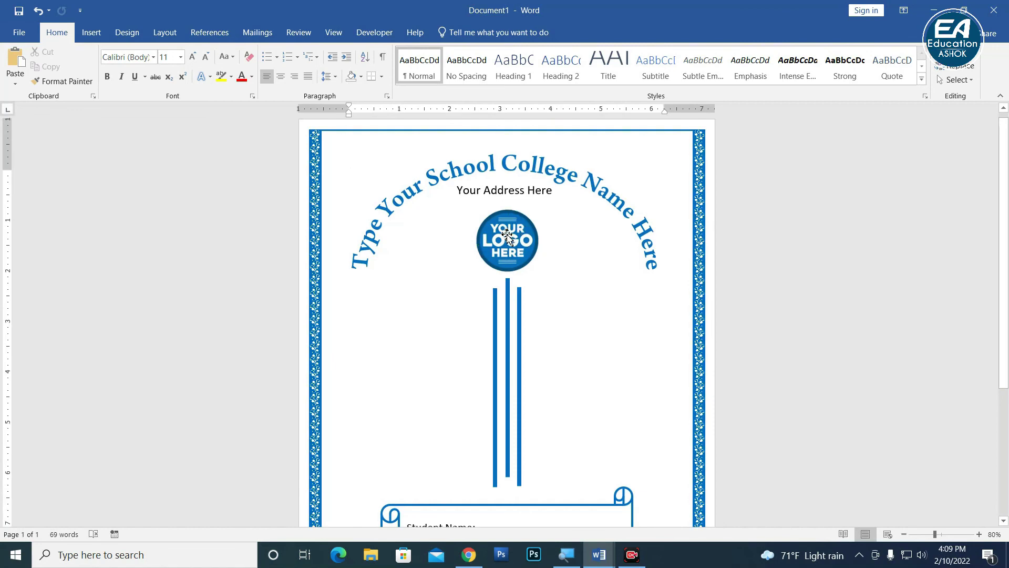
pyautogui.keyDown('ctrl'); pyautogui.scroll(-1, 549, 303); pyautogui.keyUp('ctrl')
pyautogui.keyDown('ctrl'); pyautogui.scroll(-3, 550, 306); pyautogui.keyUp('ctrl')
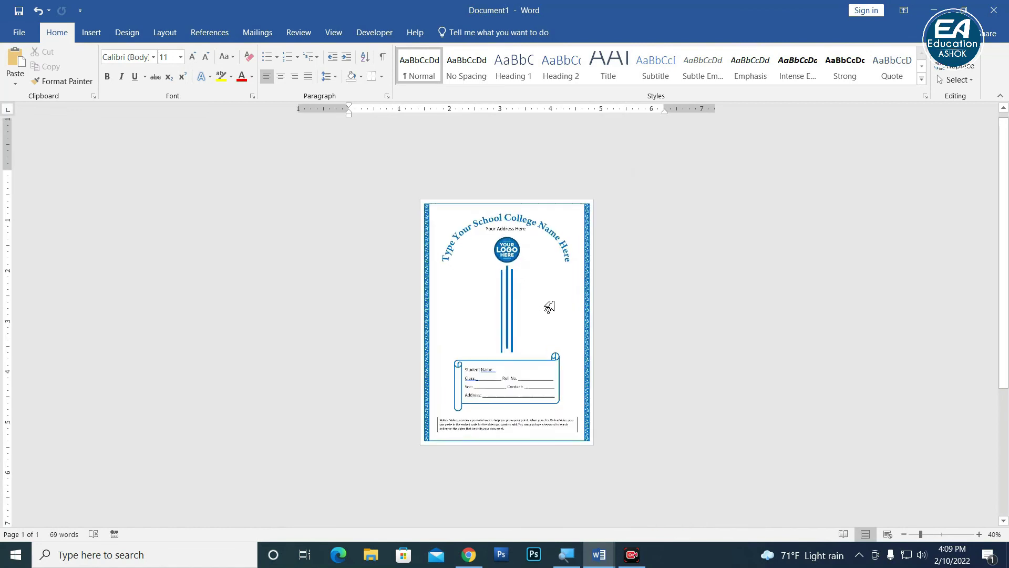
pyautogui.keyDown('ctrl'); pyautogui.scroll(2, 548, 305); pyautogui.keyUp('ctrl')
pyautogui.keyDown('ctrl'); pyautogui.scroll(-2, 554, 302); pyautogui.keyUp('ctrl')
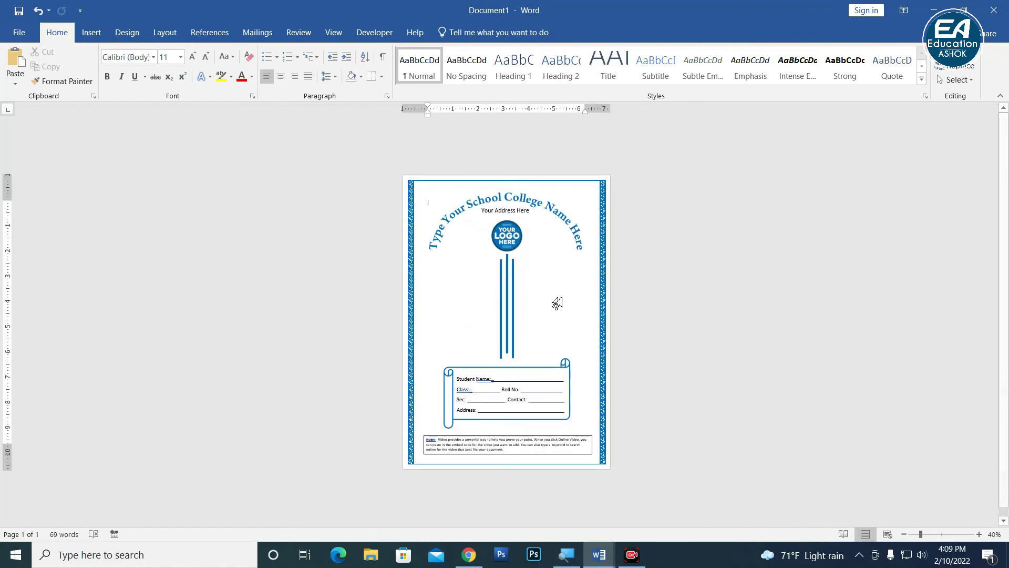
pyautogui.keyDown('ctrl'); pyautogui.scroll(1, 558, 304); pyautogui.keyUp('ctrl')
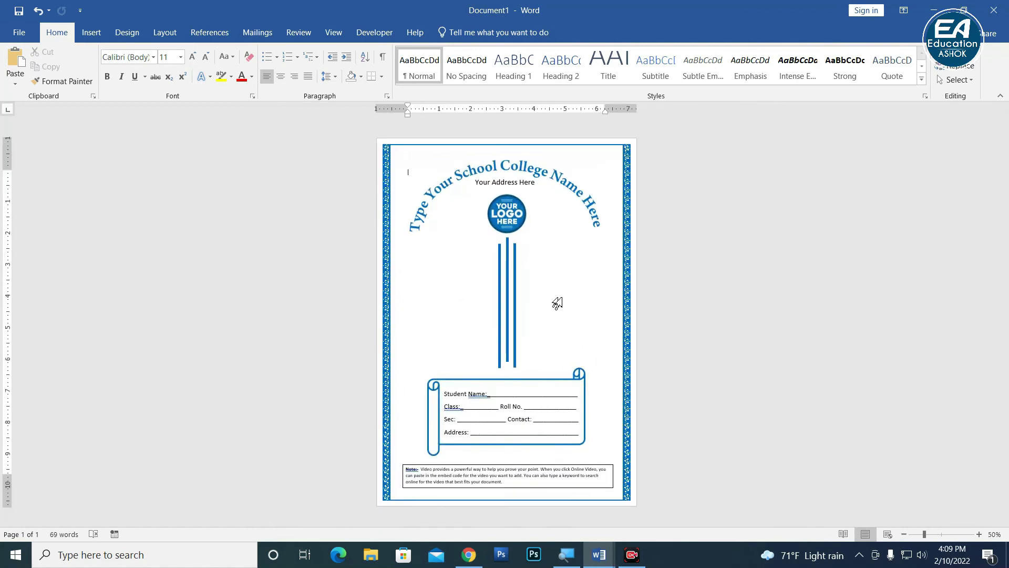